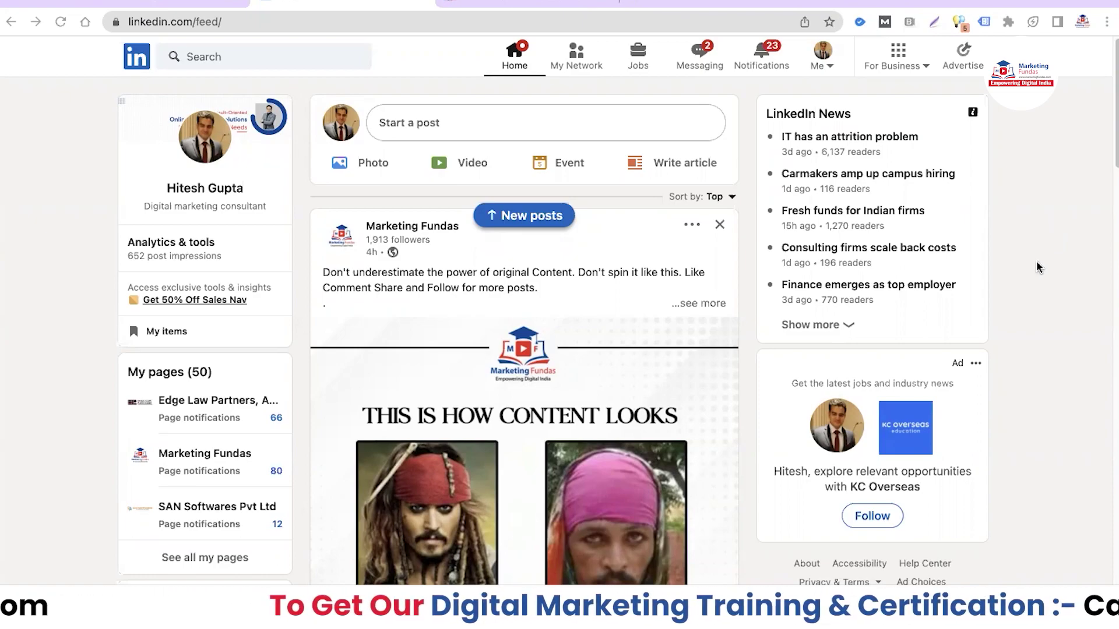
scroll(1044, 299, "down", 7)
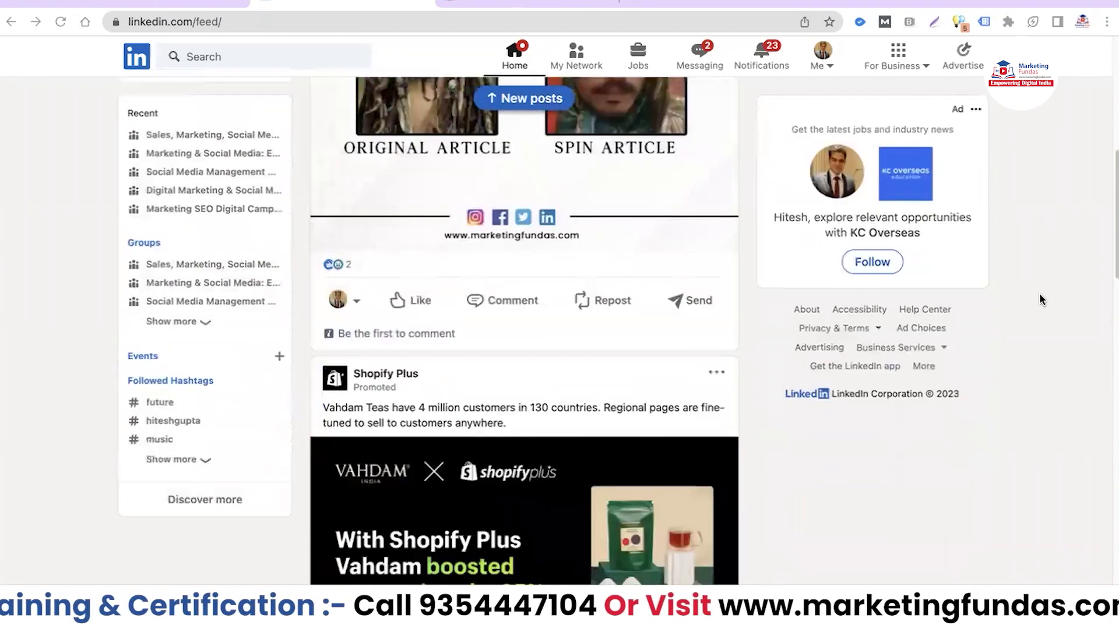
scroll(1041, 295, "down", 15)
scroll(1040, 292, "down", 15)
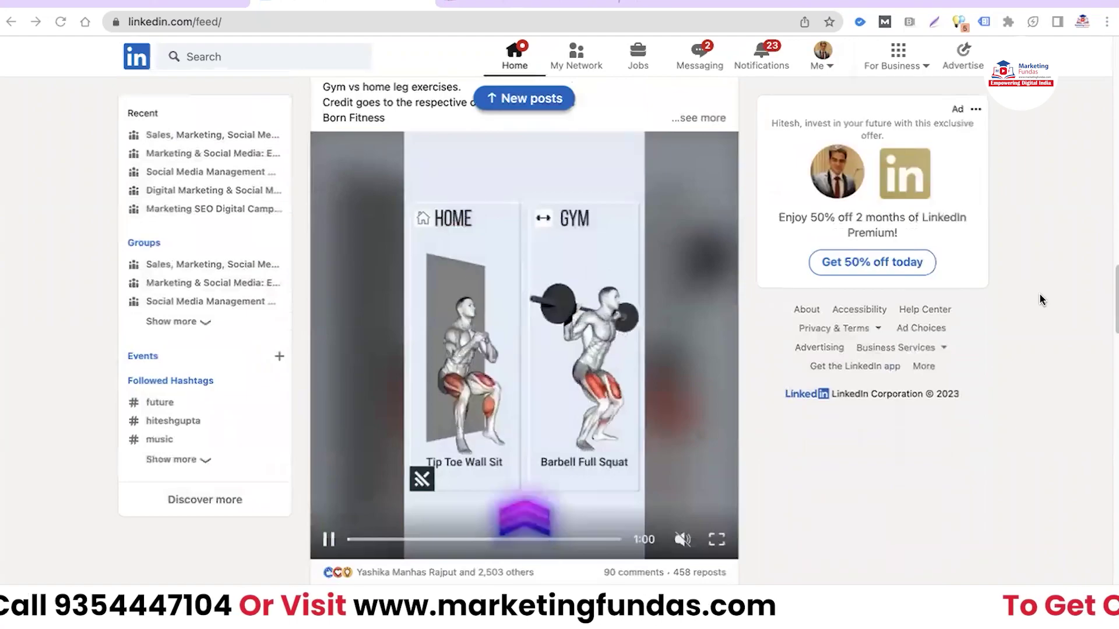
scroll(1044, 292, "up", 10)
scroll(1043, 290, "up", 20)
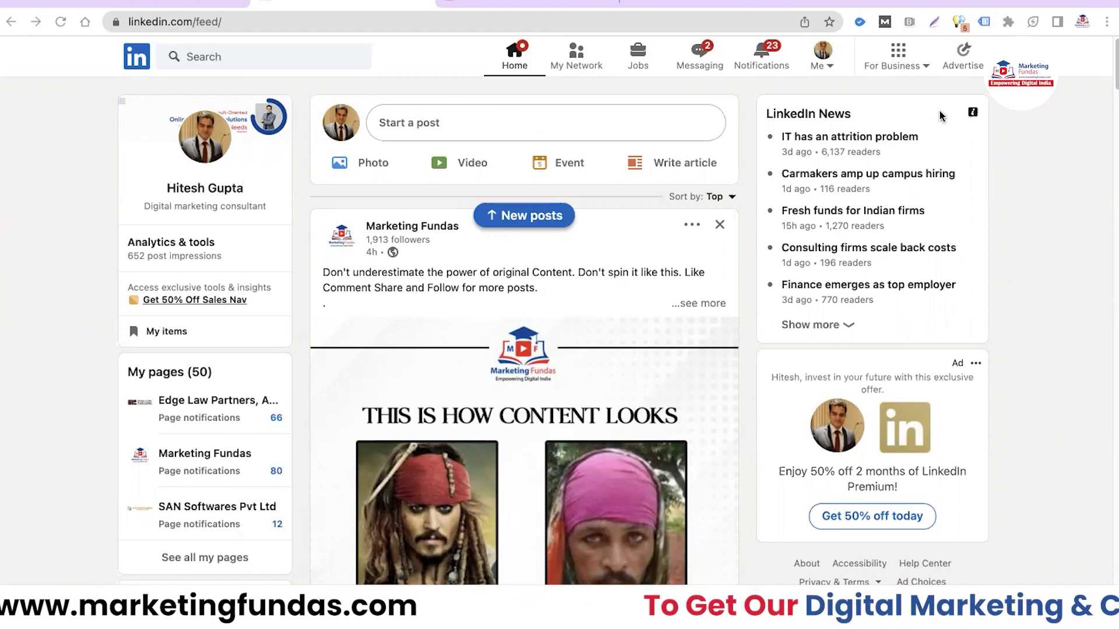
Go to the advertising Campaign Manager and open the MF Digital Demo account.
left_click(963, 55)
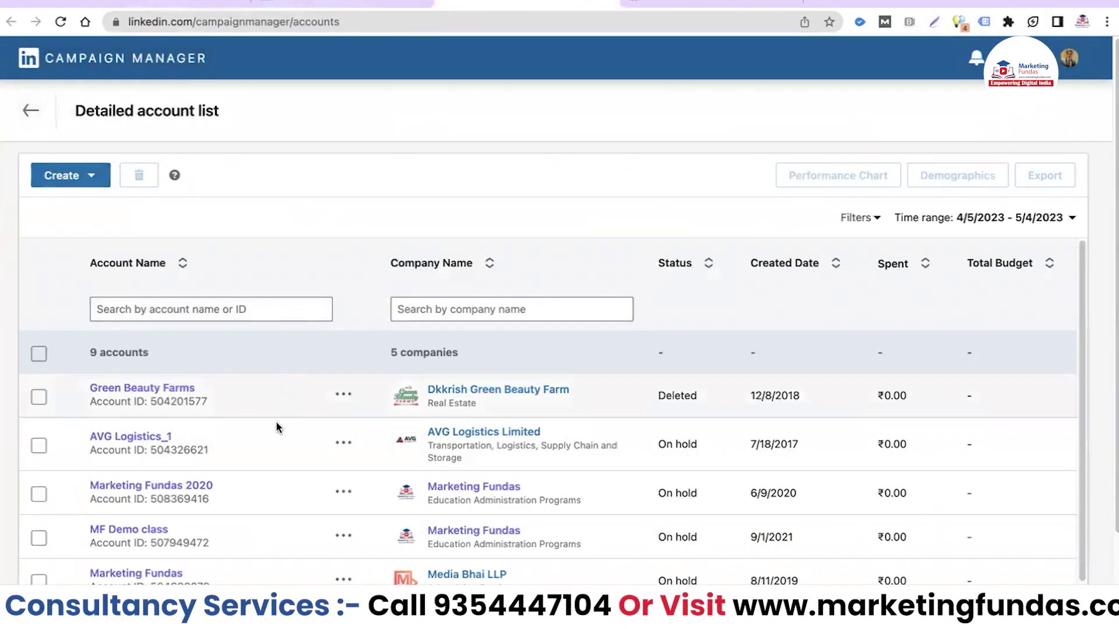
scroll(267, 459, "down", 2)
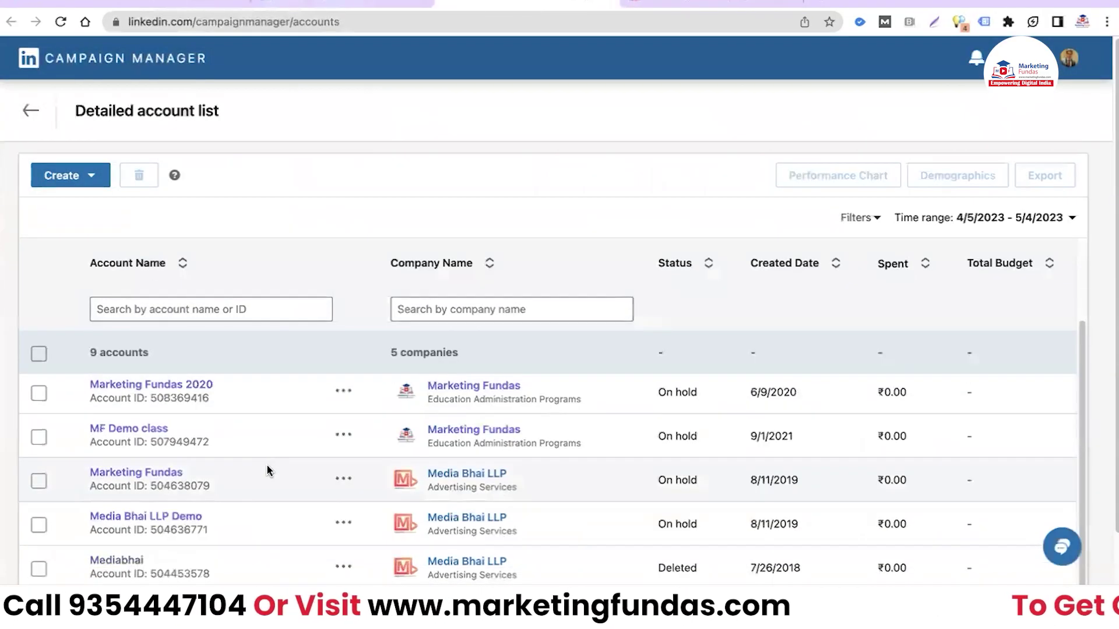
scroll(265, 478, "down", 4)
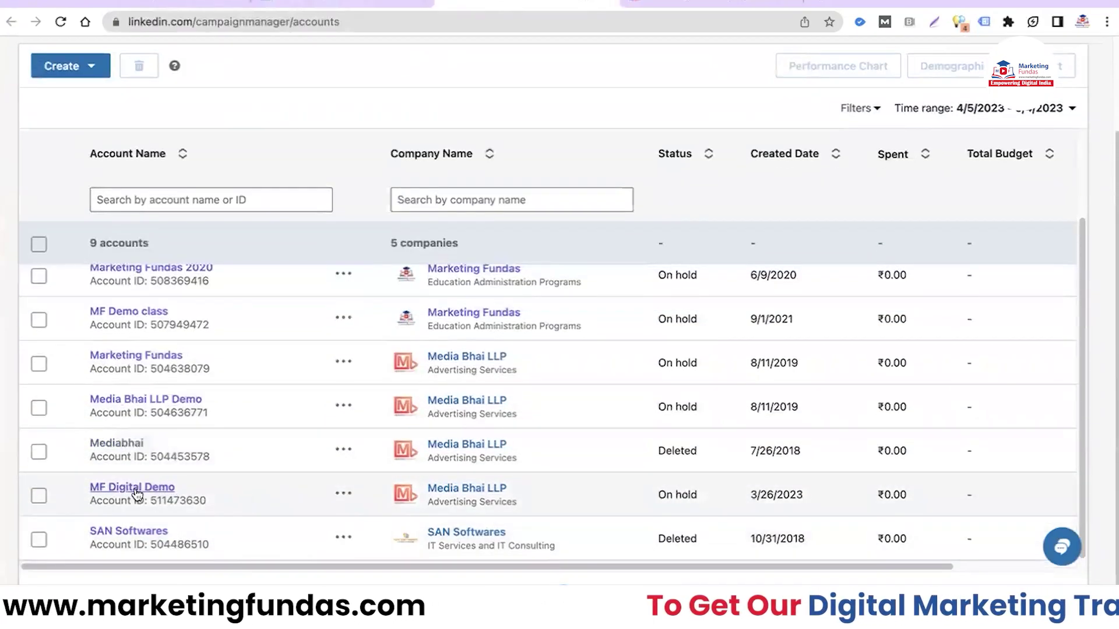
left_click(135, 488)
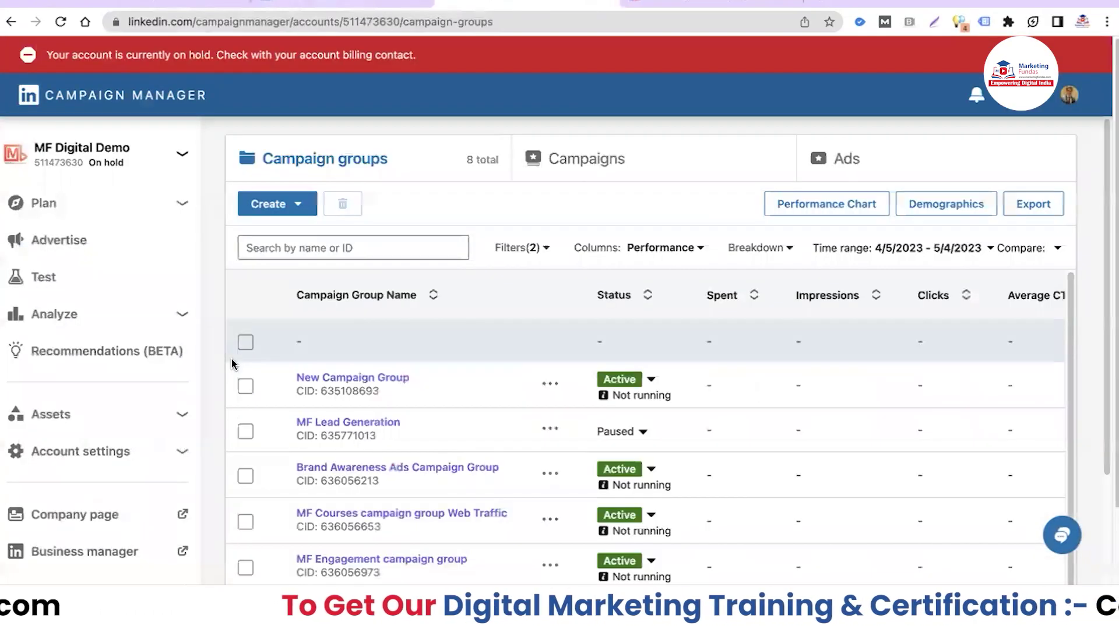
Look through the account's campaign groups and open the Brand Awareness Ads Campaign Group.
scroll(228, 353, "down", 1)
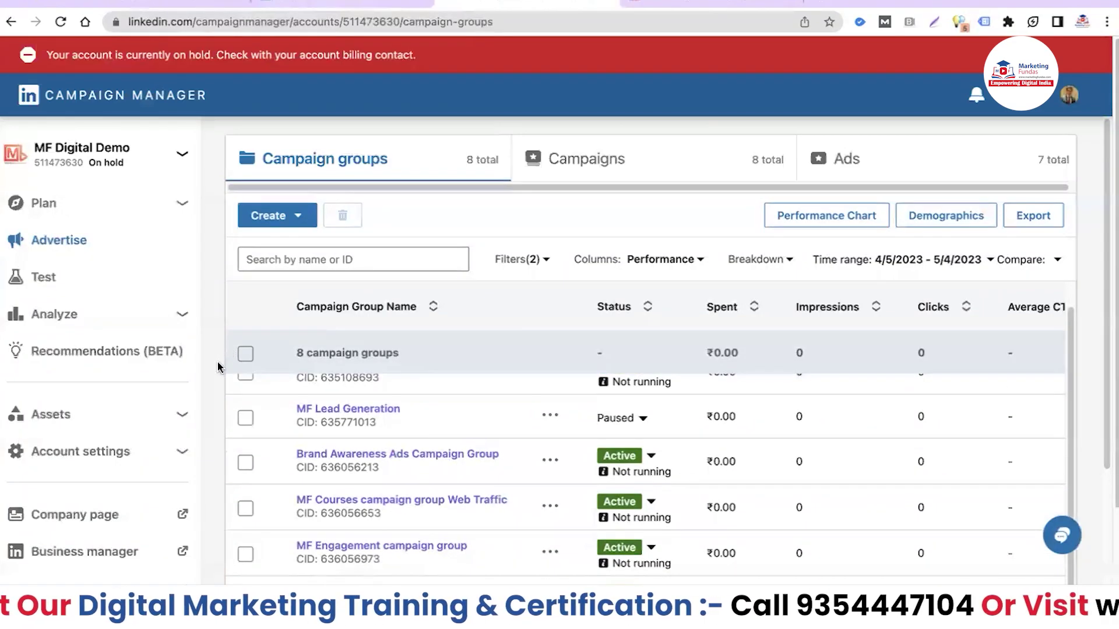
scroll(215, 457, "up", 1)
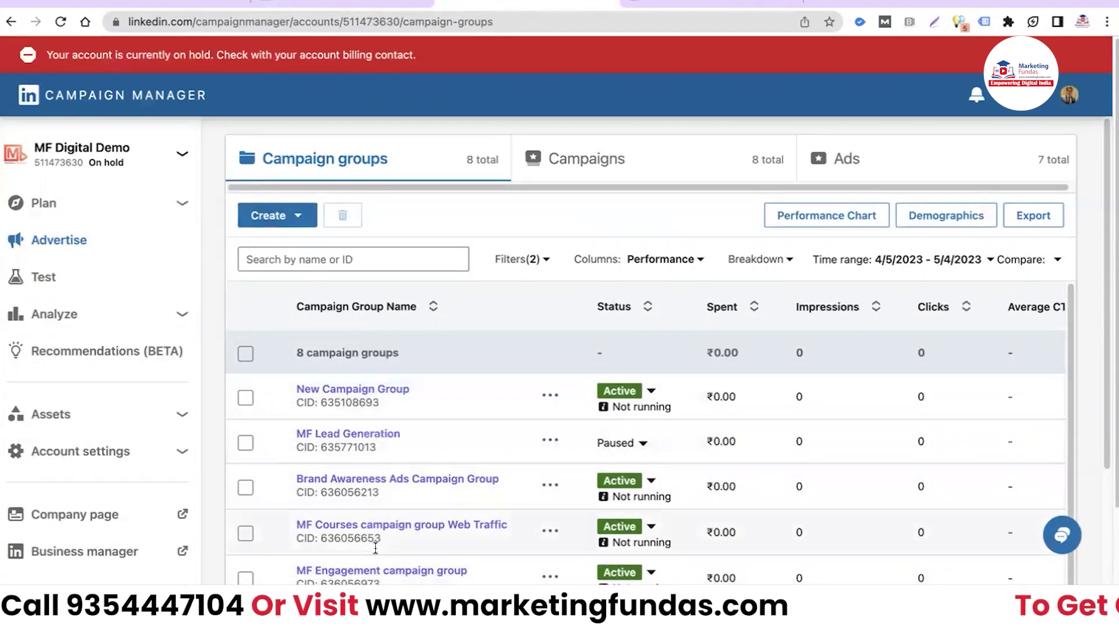
scroll(387, 512, "down", 5)
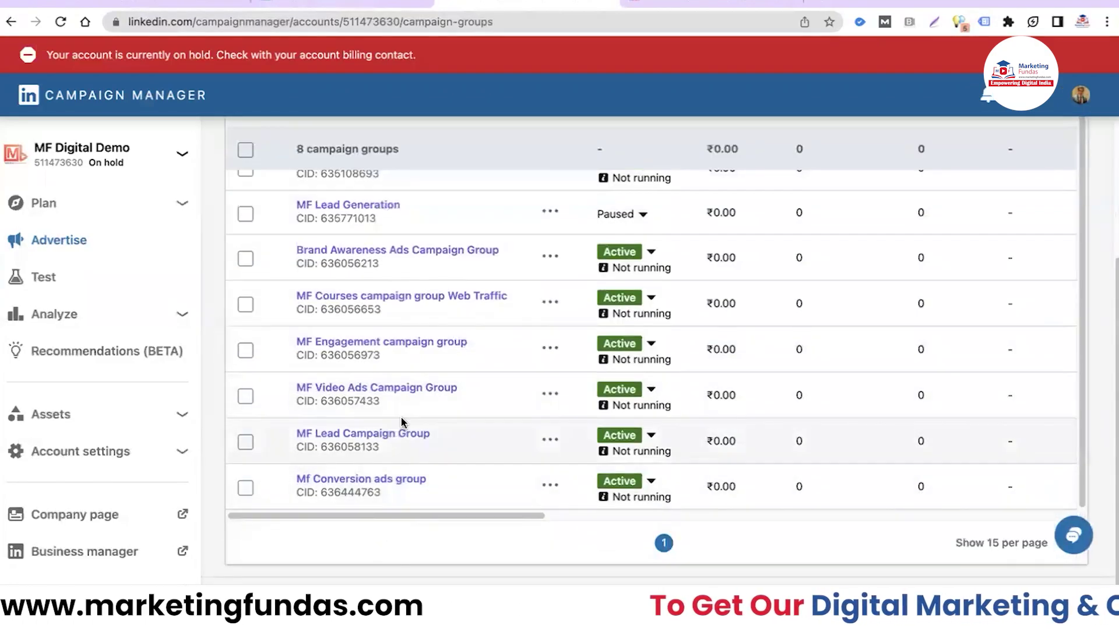
scroll(314, 408, "up", 1)
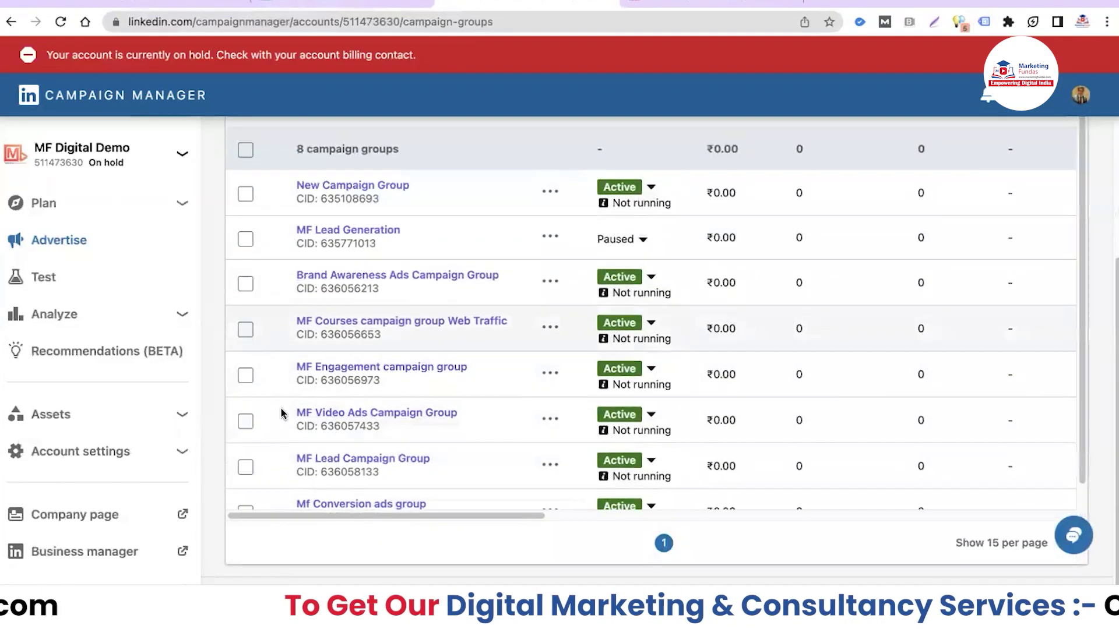
scroll(338, 394, "down", 1)
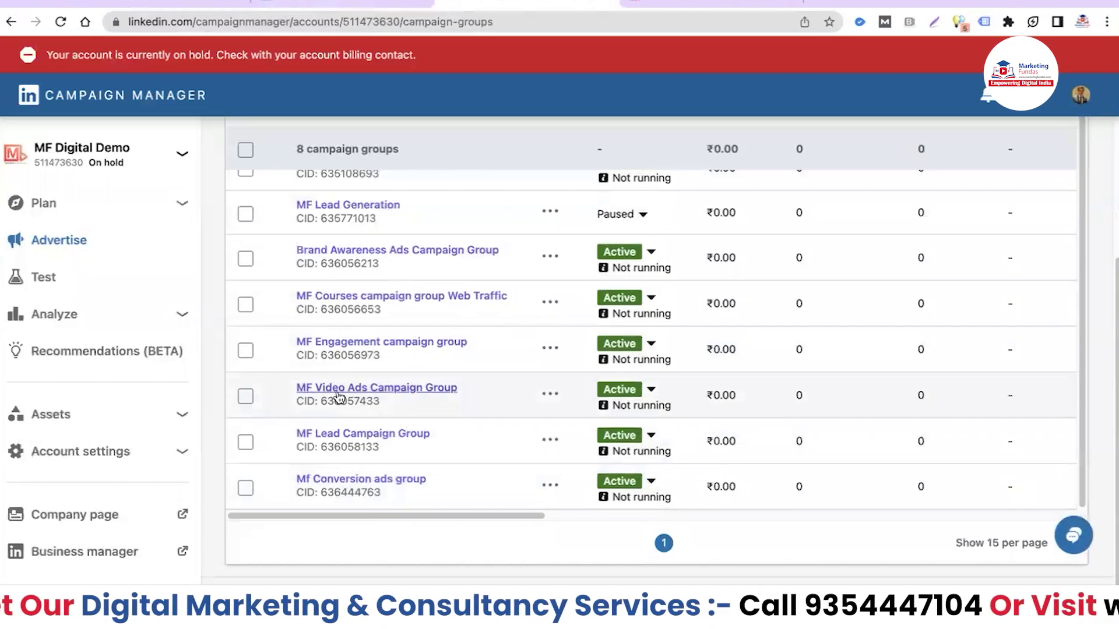
scroll(337, 398, "up", 1)
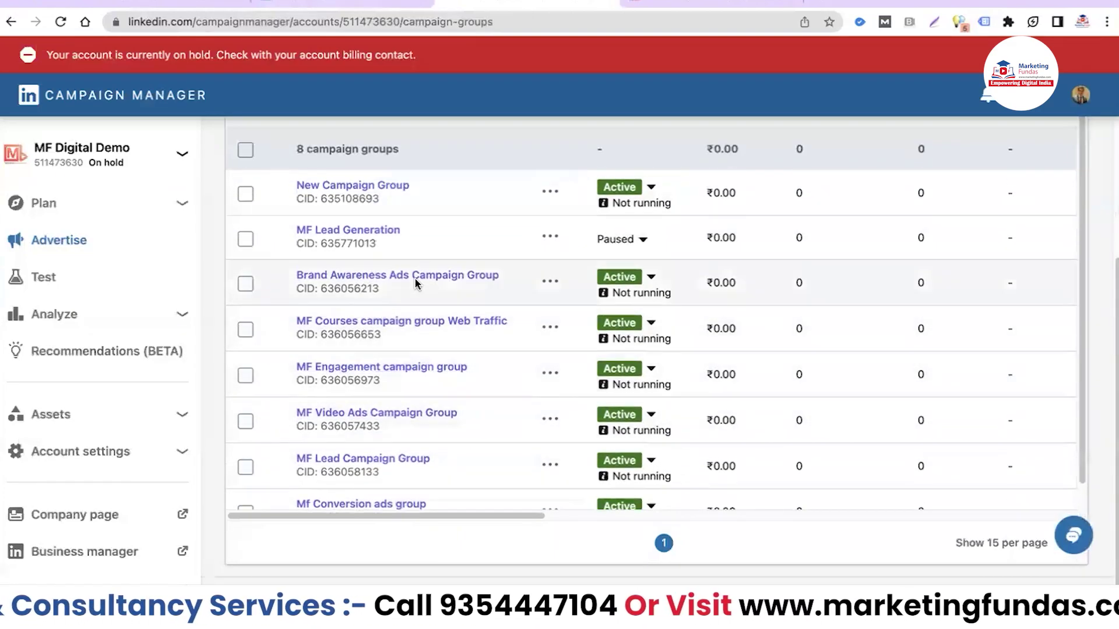
left_click(383, 275)
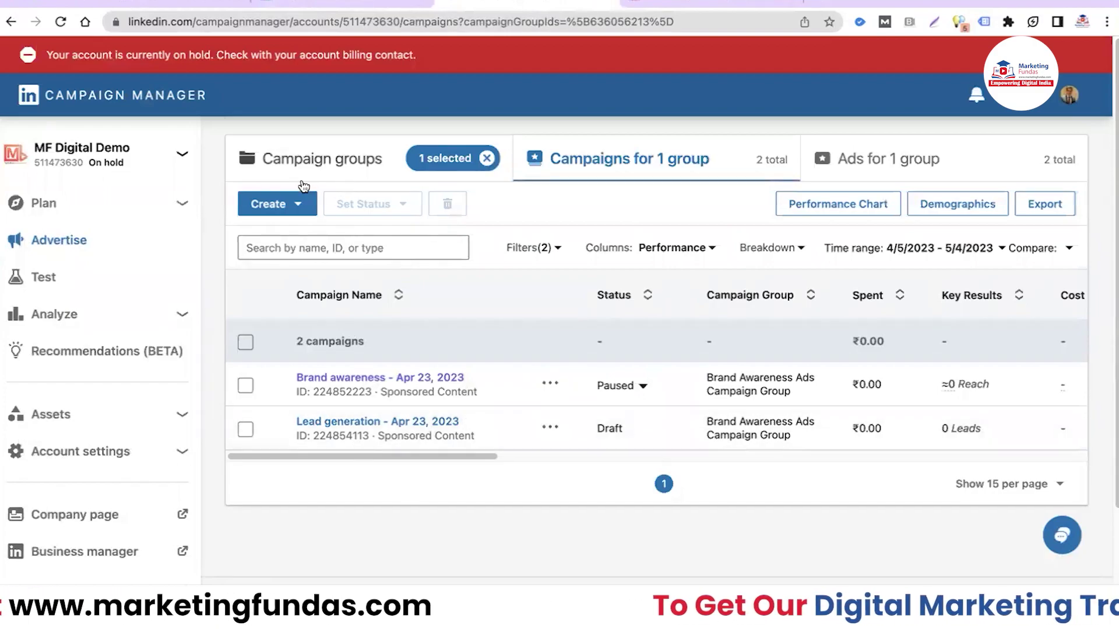
Create a new campaign in the Brand Awareness Ads Campaign Group with Brand awareness as its objective.
left_click(291, 207)
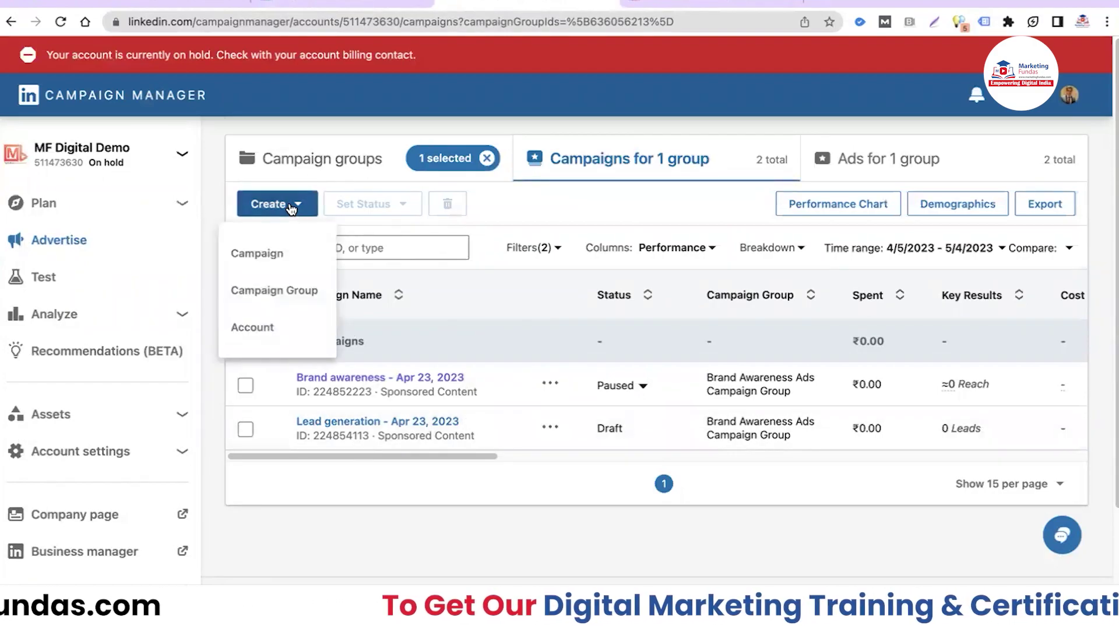
left_click(257, 254)
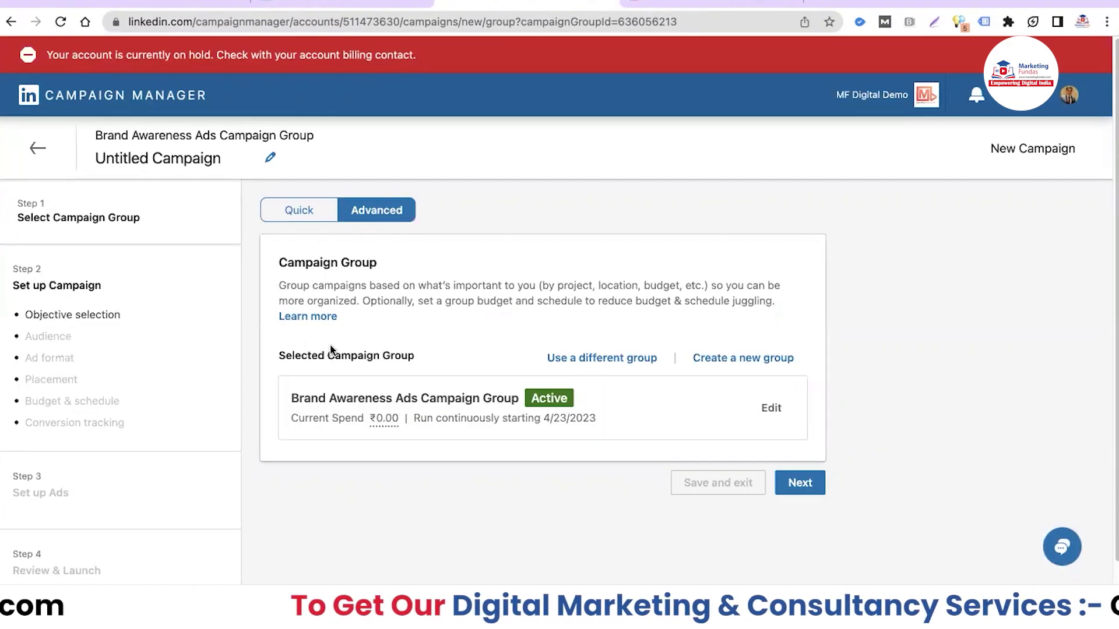
left_click(799, 483)
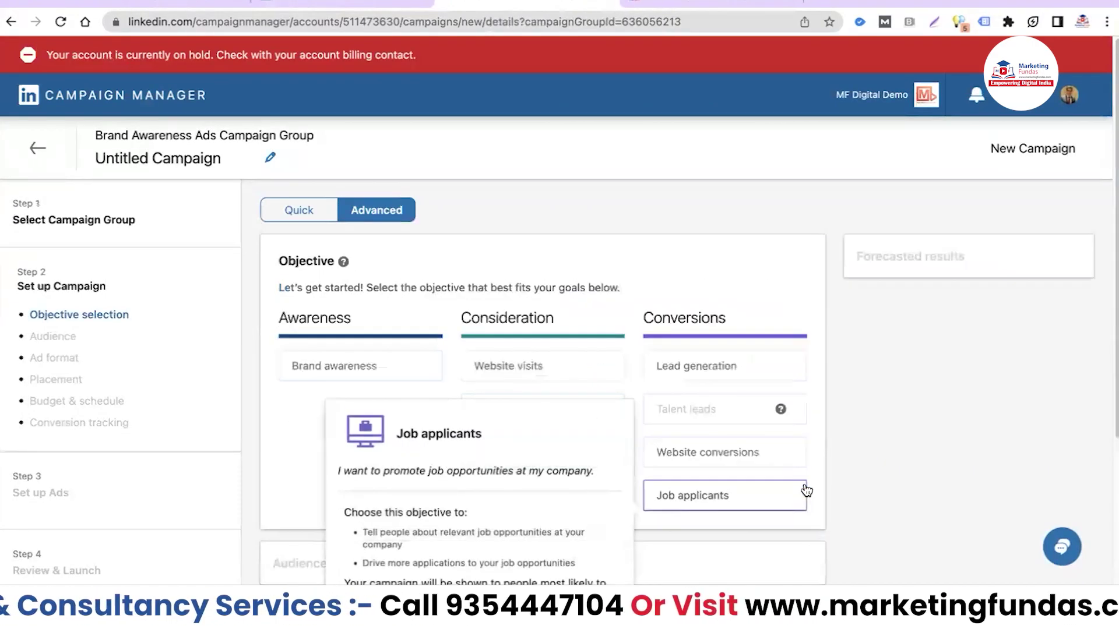
left_click(345, 370)
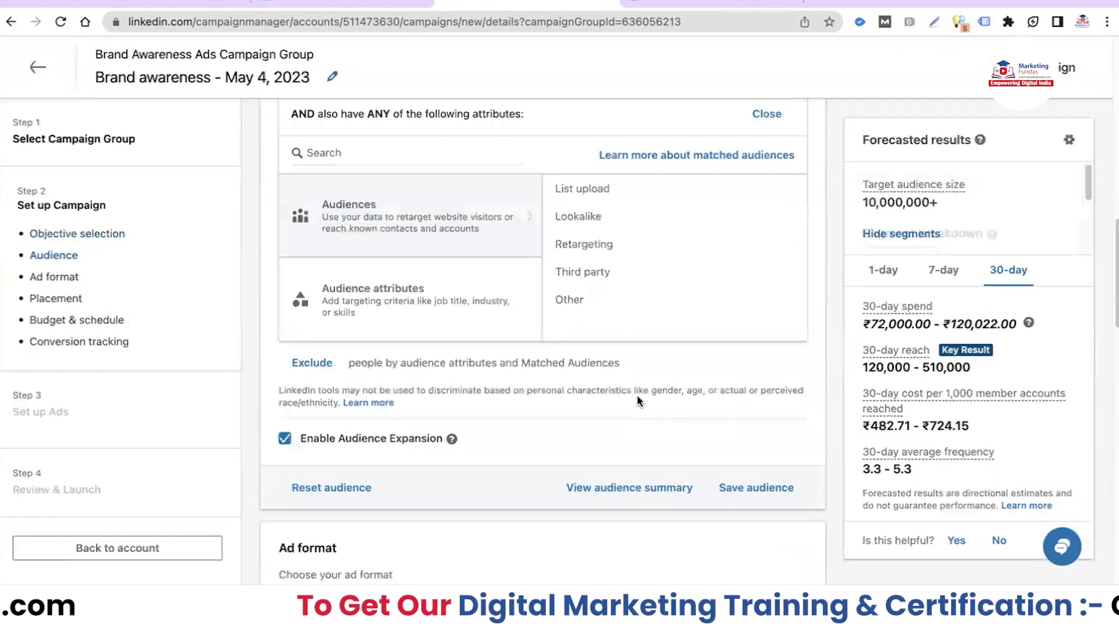
Look over the new campaign's audience, ad format and placement sections, ending at the audience settings.
scroll(638, 401, "down", 5)
scroll(638, 401, "down", 3)
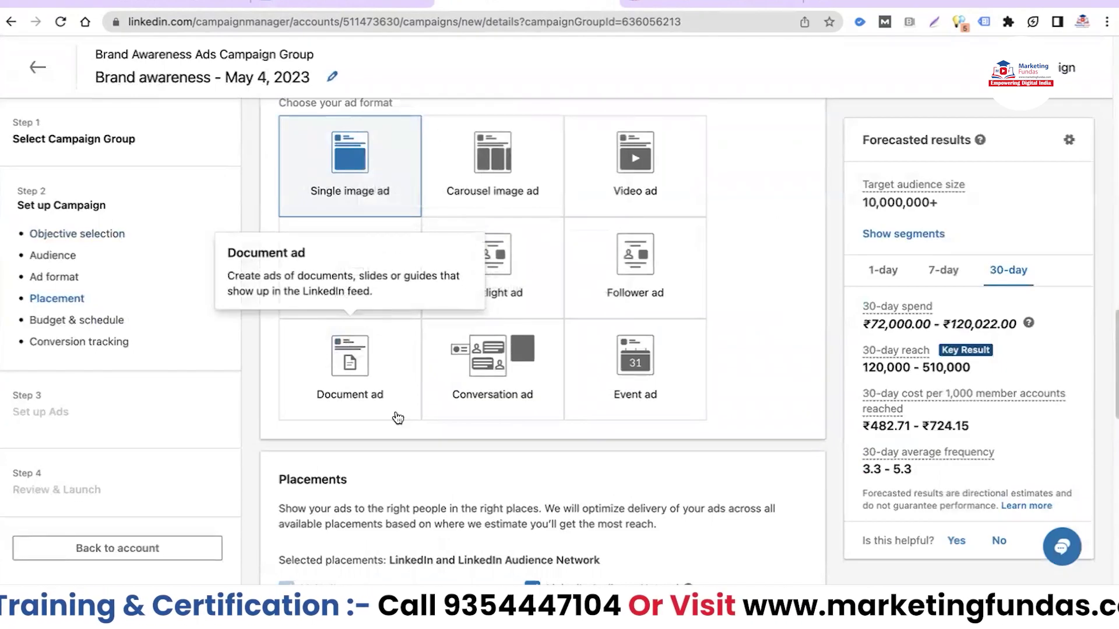
scroll(747, 340, "up", 15)
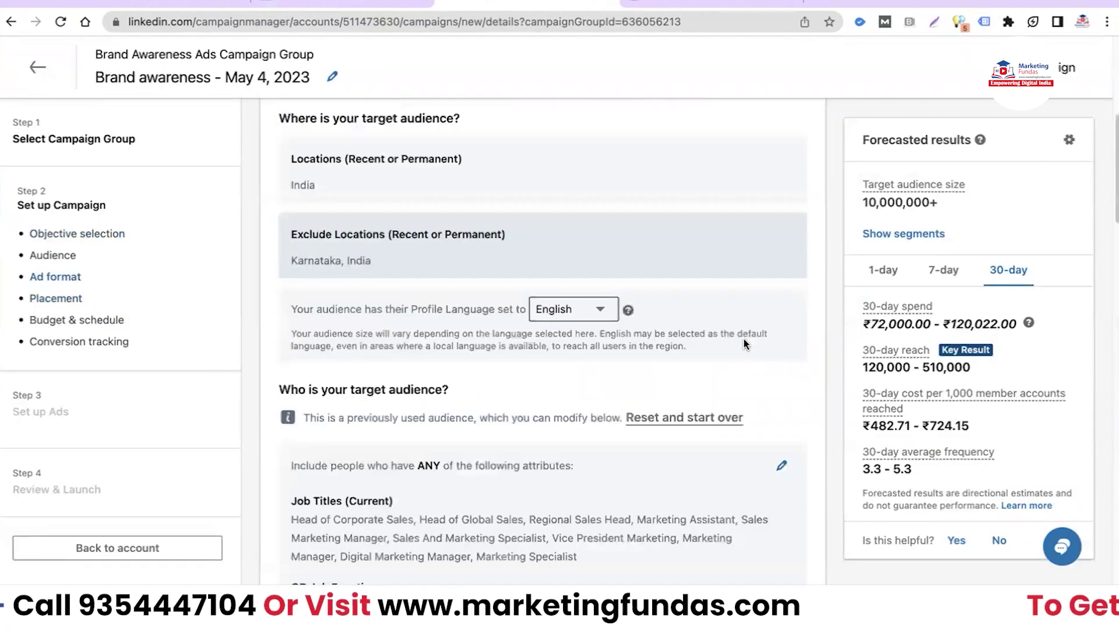
scroll(742, 337, "up", 6)
scroll(712, 448, "down", 1)
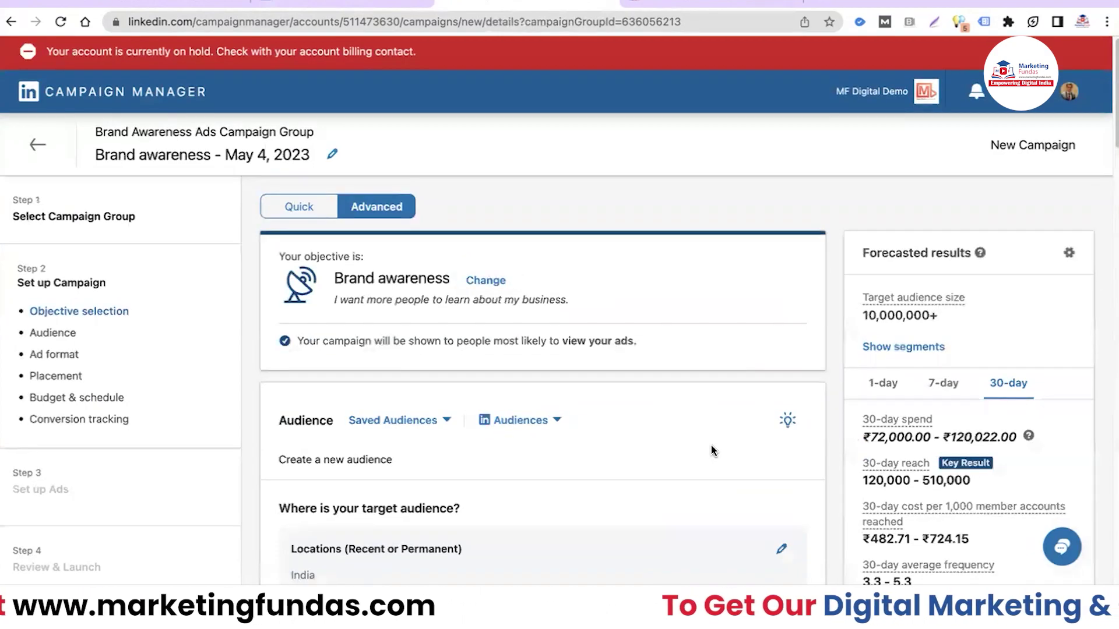
scroll(596, 371, "down", 3)
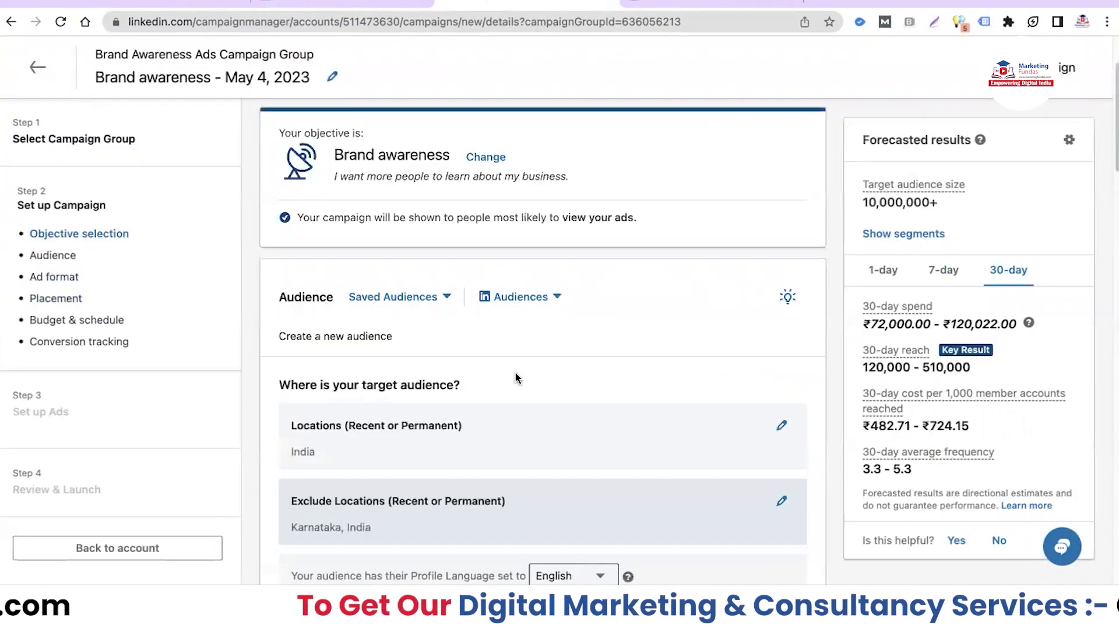
scroll(447, 348, "down", 1)
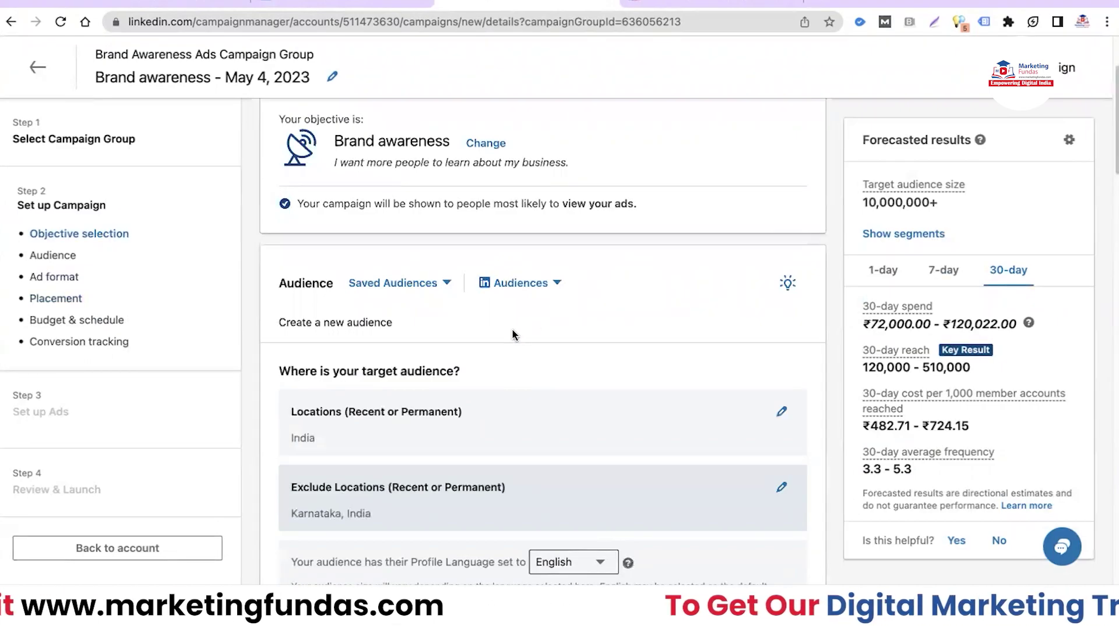
Browse the saved audiences and LinkedIn's predefined audiences without choosing one.
left_click(412, 287)
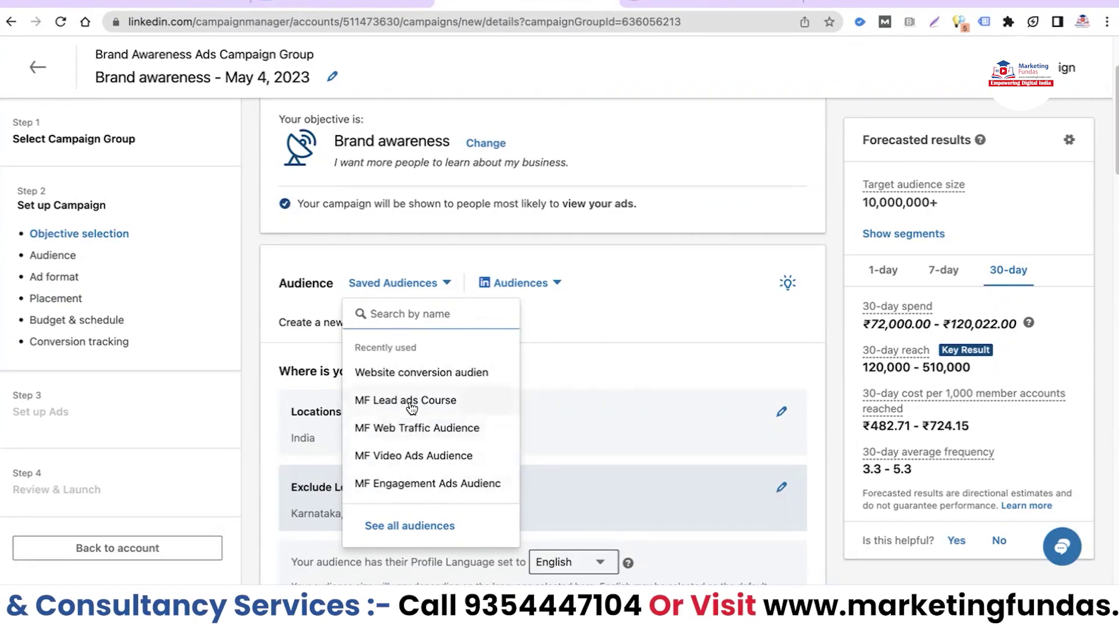
left_click(624, 341)
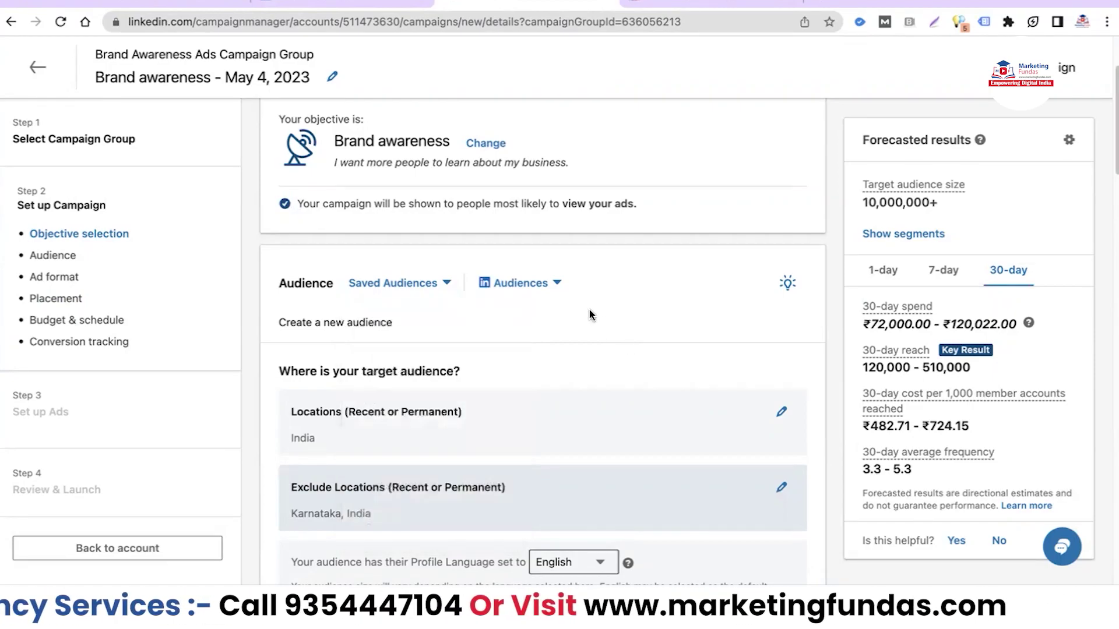
left_click(557, 284)
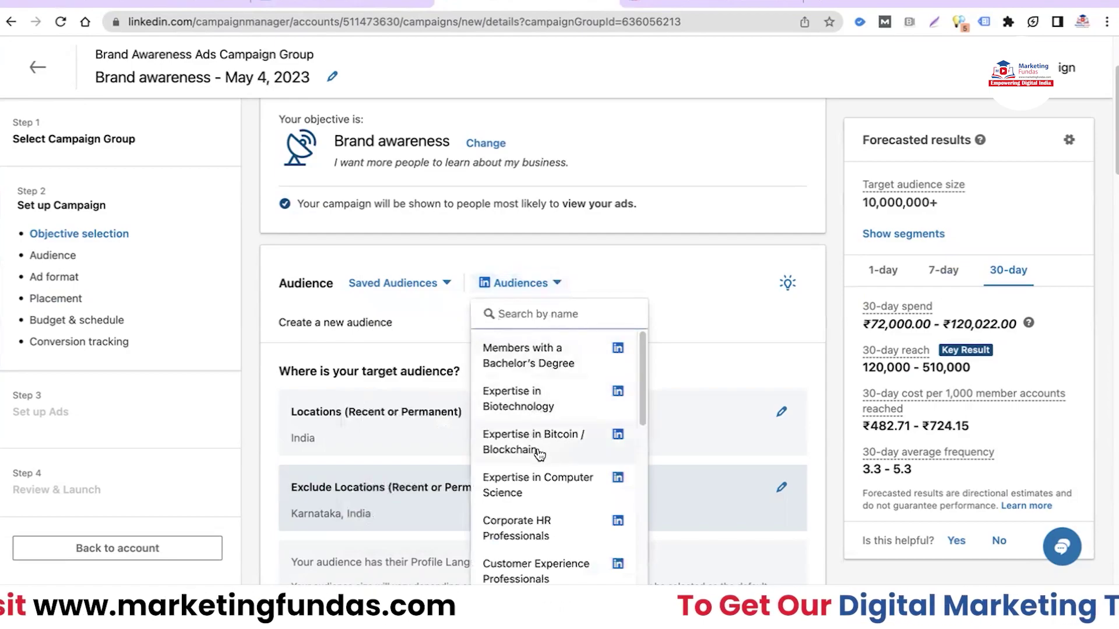
scroll(519, 464, "down", 5)
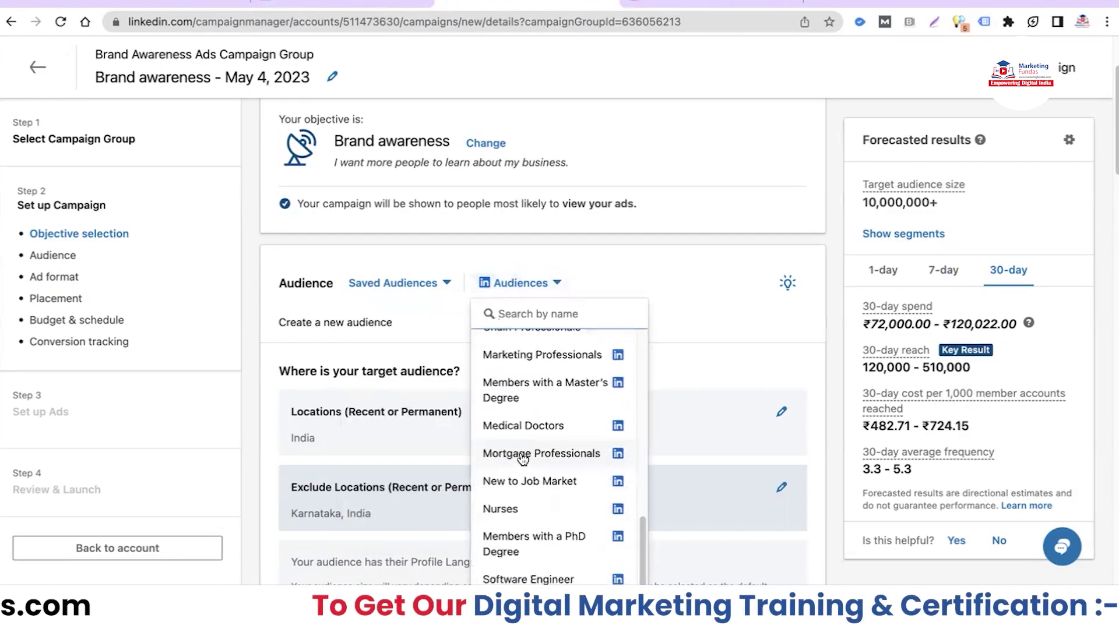
scroll(516, 457, "down", 5)
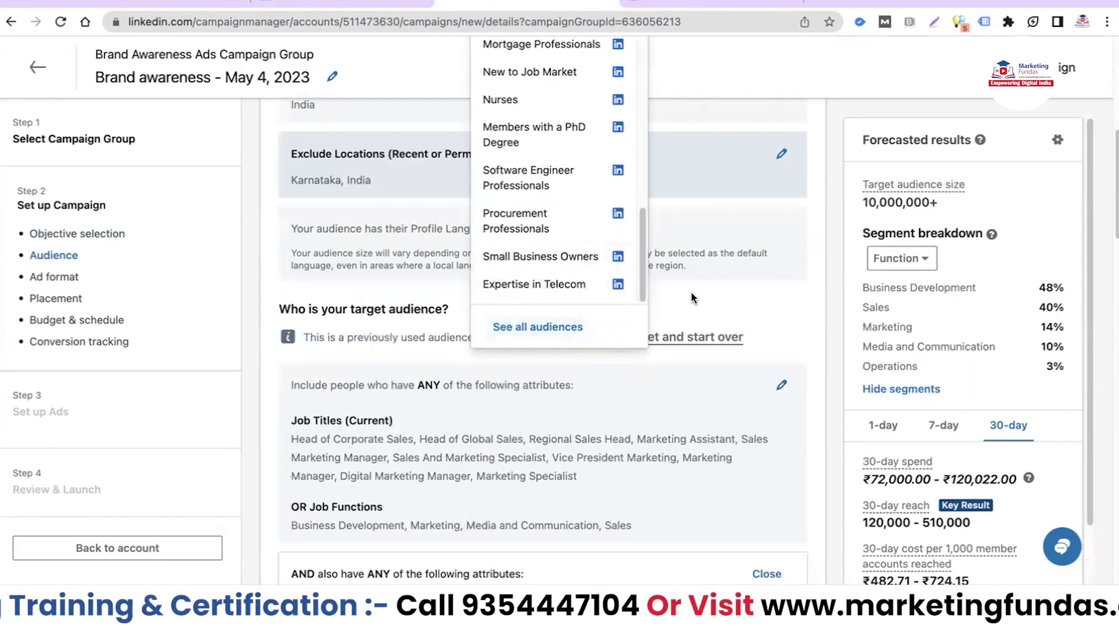
scroll(541, 286, "up", 3)
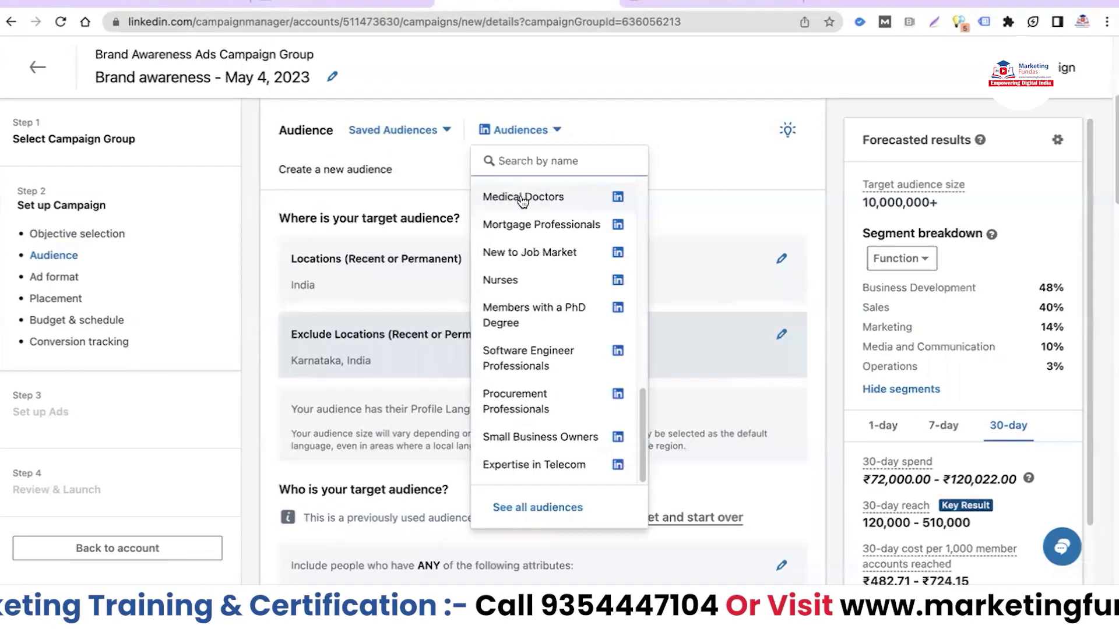
left_click(292, 182)
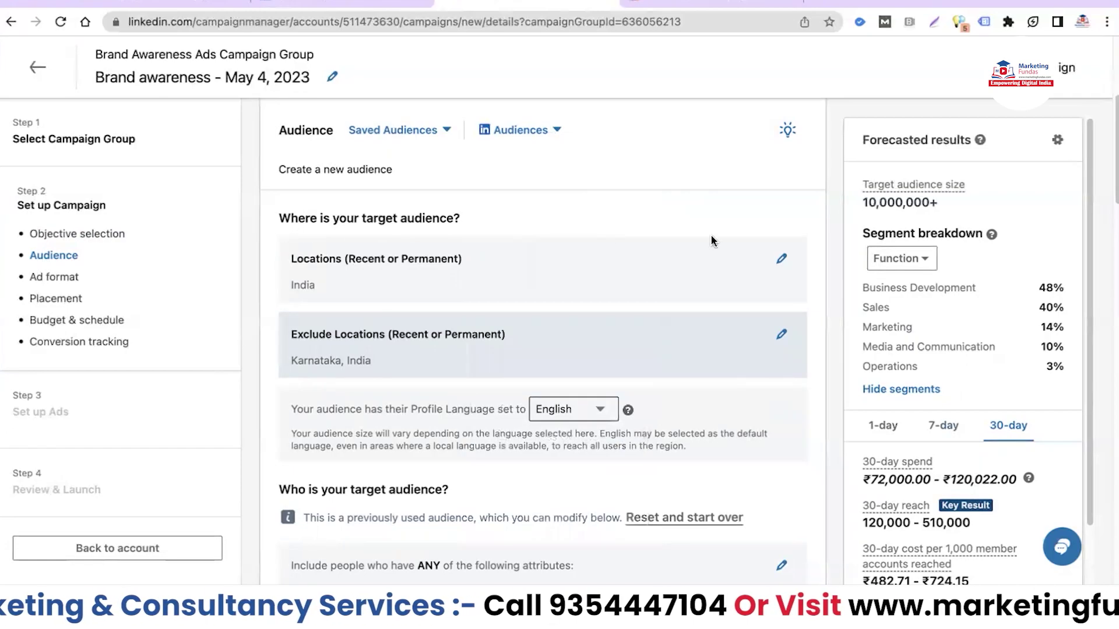
Open the target audience's included locations for editing, ready for a location search.
left_click(780, 259)
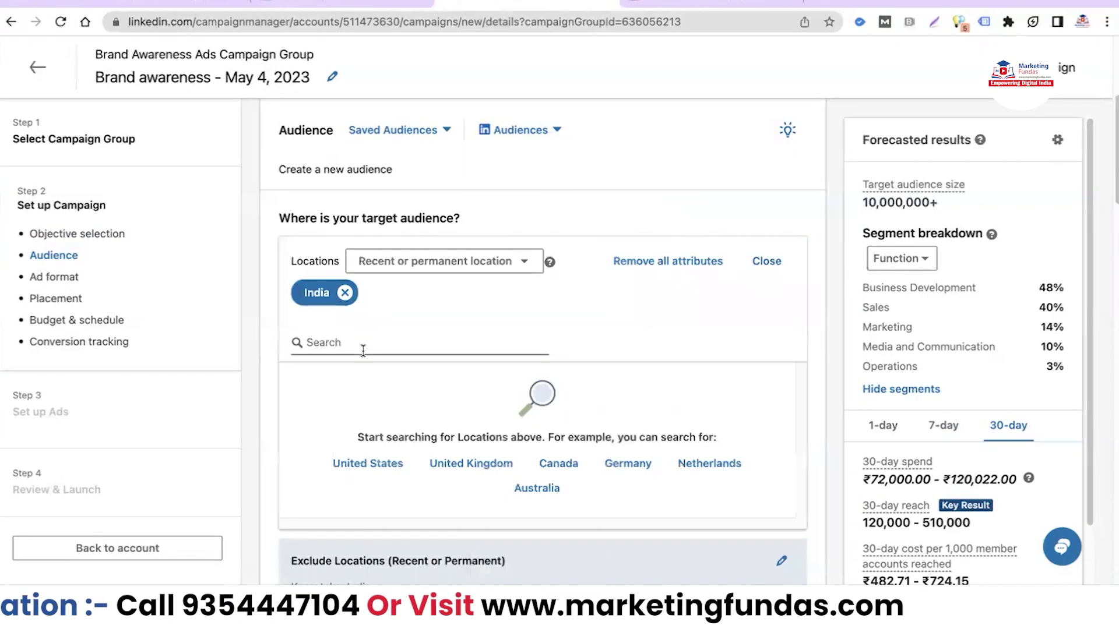
scroll(378, 361, "down", 1)
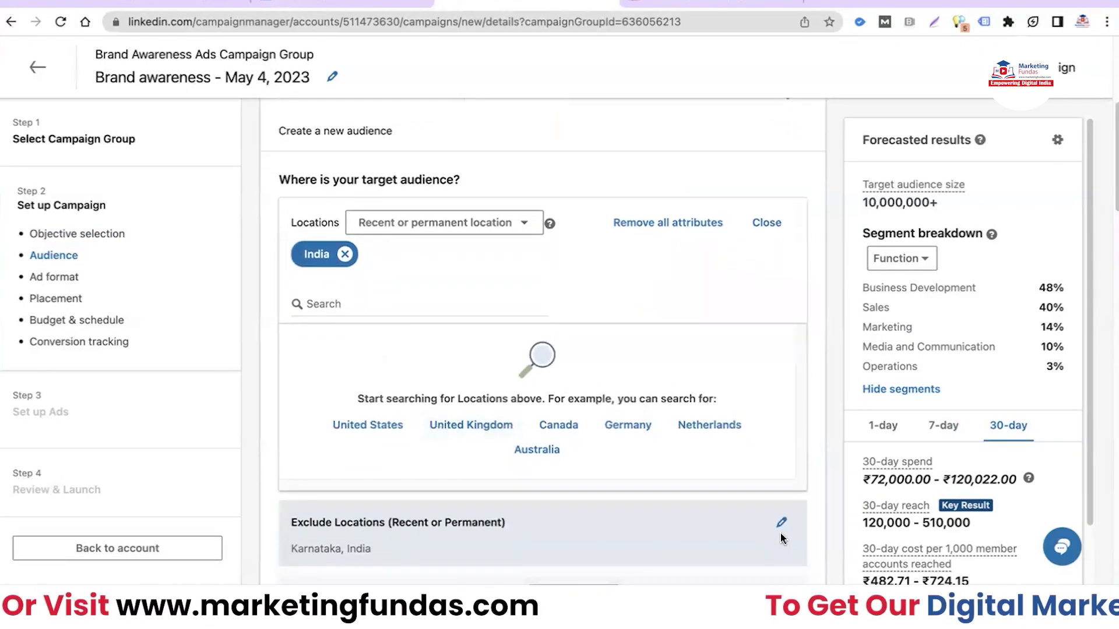
left_click(380, 302)
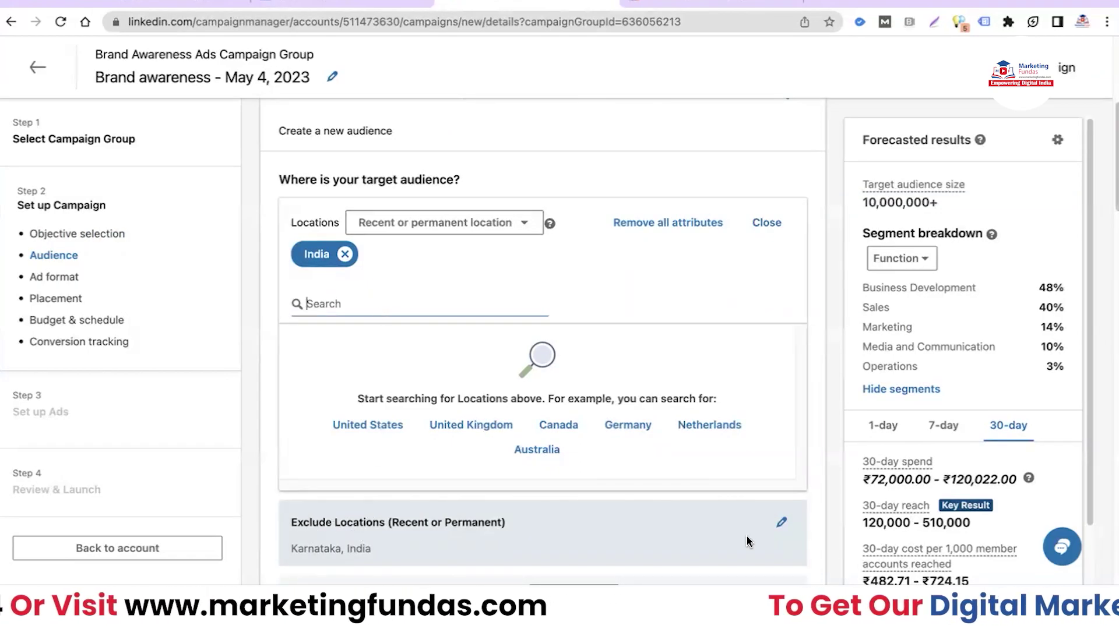
Add Odisha, India to the target audience's excluded locations.
left_click(781, 523)
left_click(371, 376)
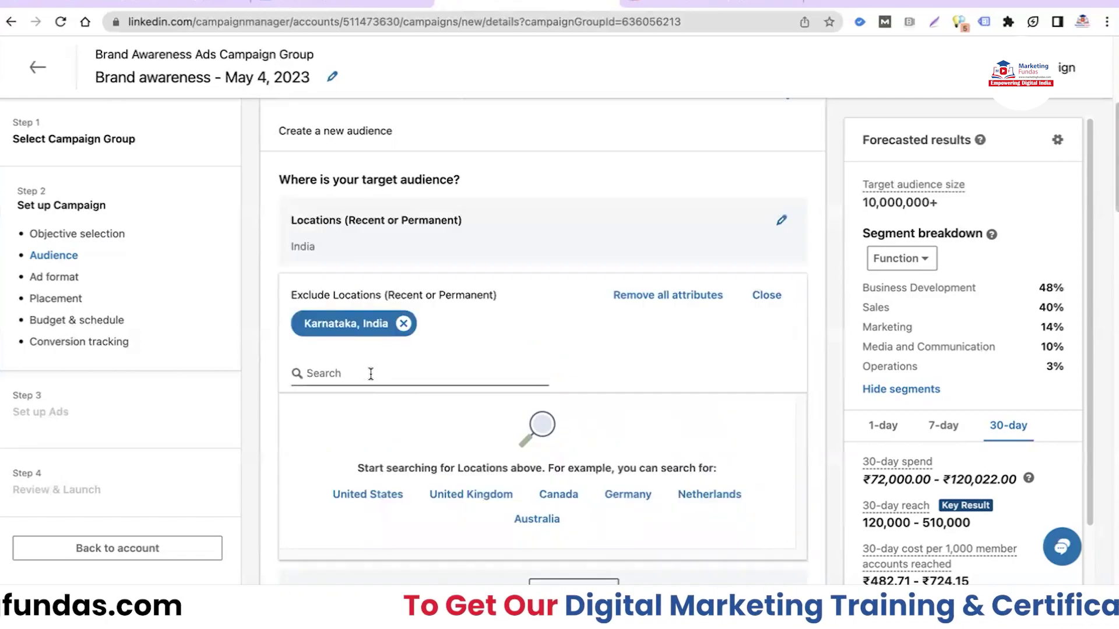
type("ori")
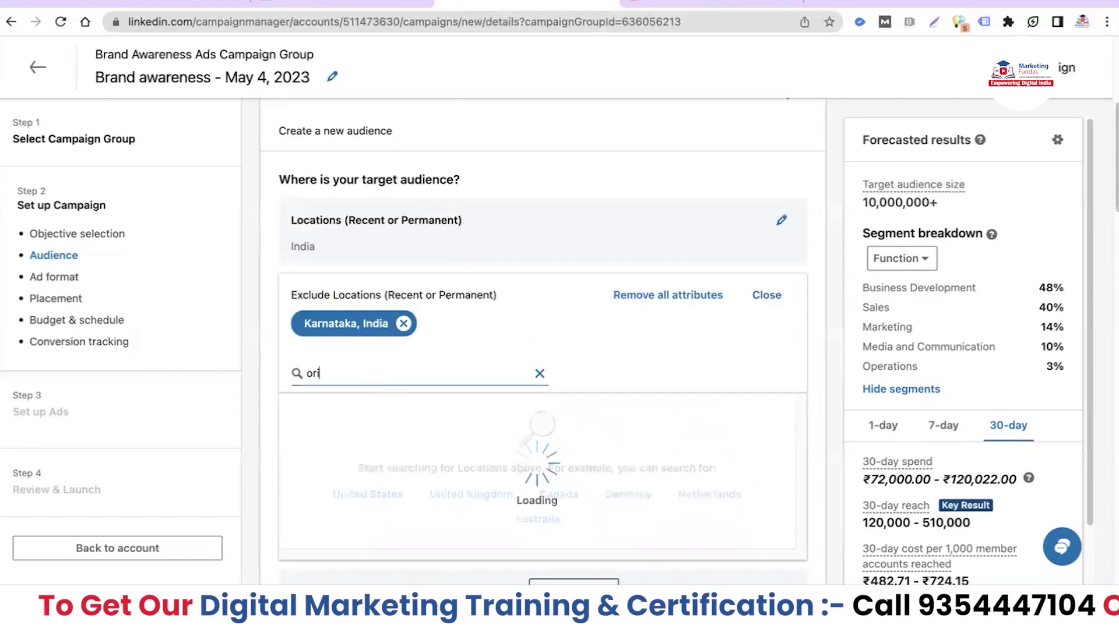
left_click(322, 437)
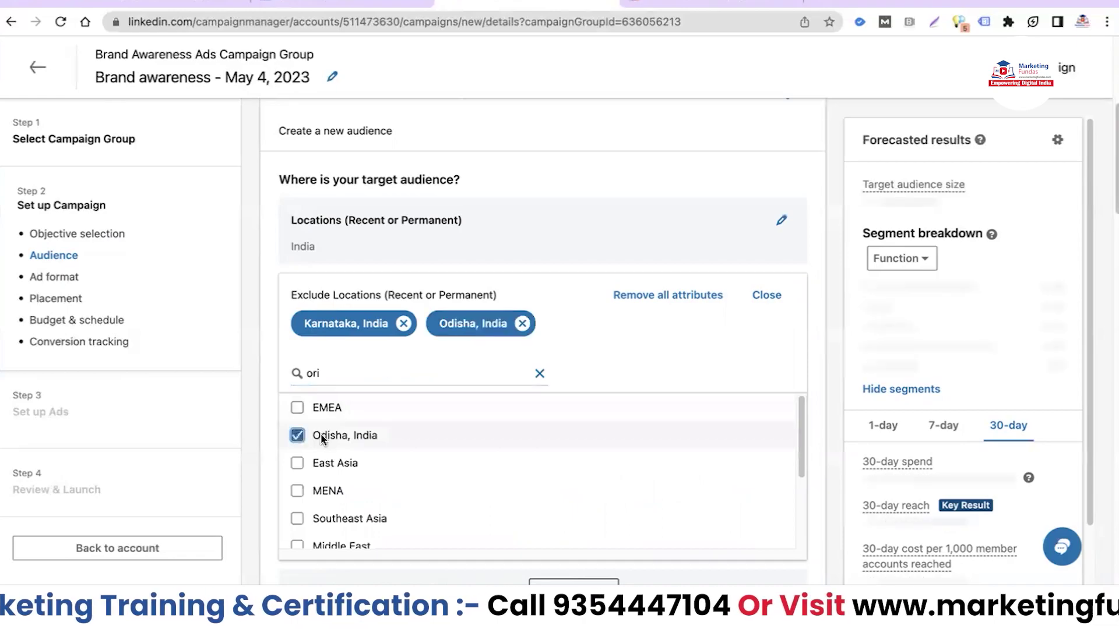
left_click(539, 373)
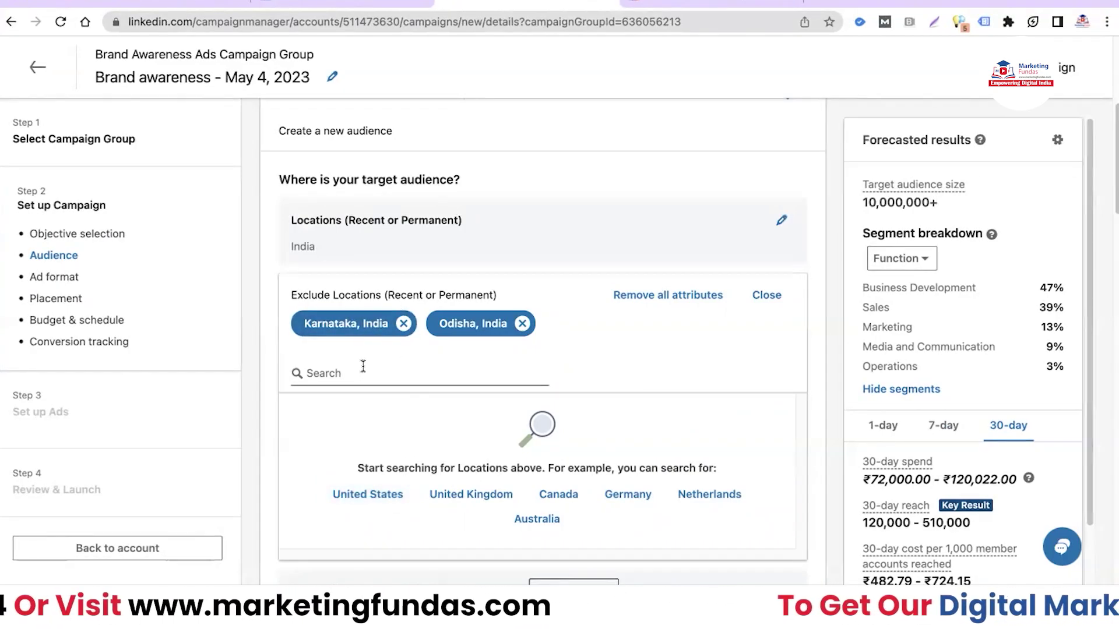
Look over the location type options for the included locations and the available profile languages, keeping the current choices.
left_click(781, 220)
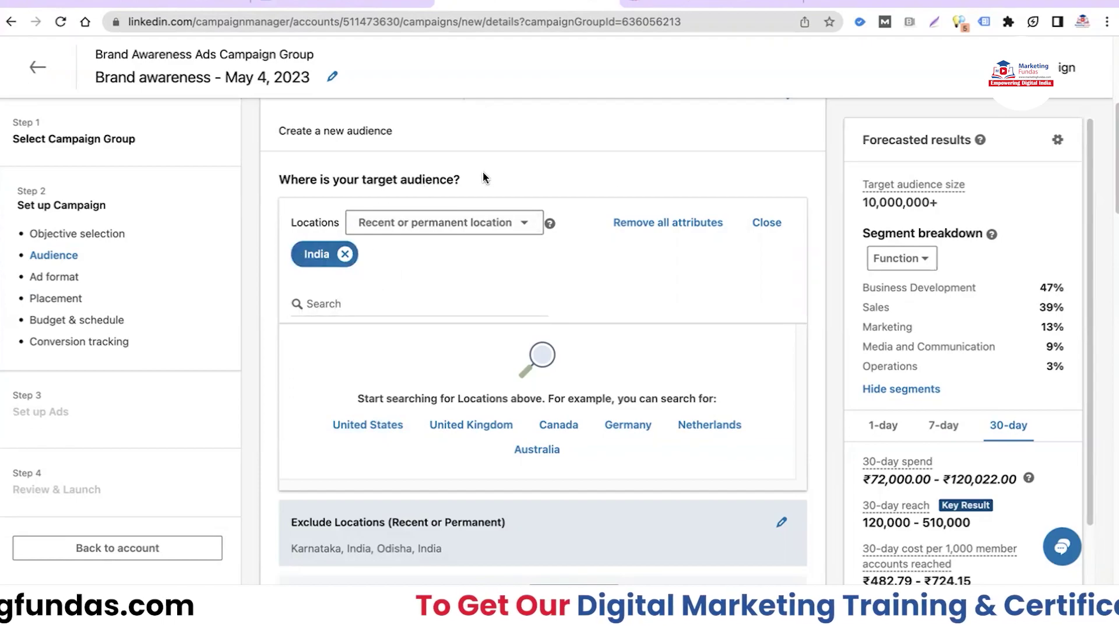
left_click(523, 233)
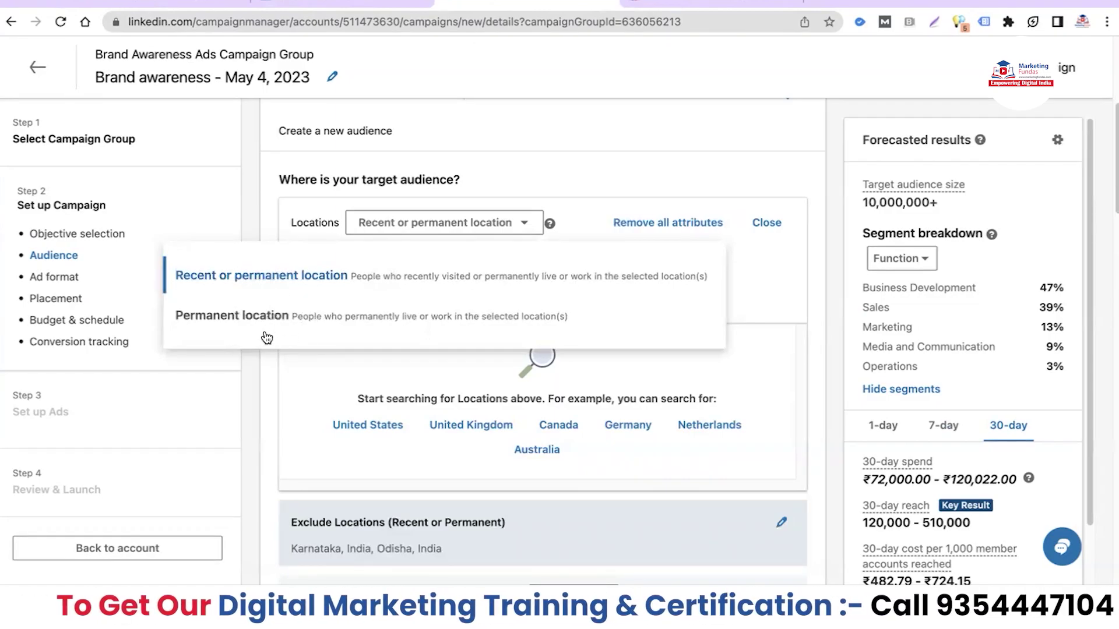
left_click(288, 379)
scroll(285, 364, "down", 4)
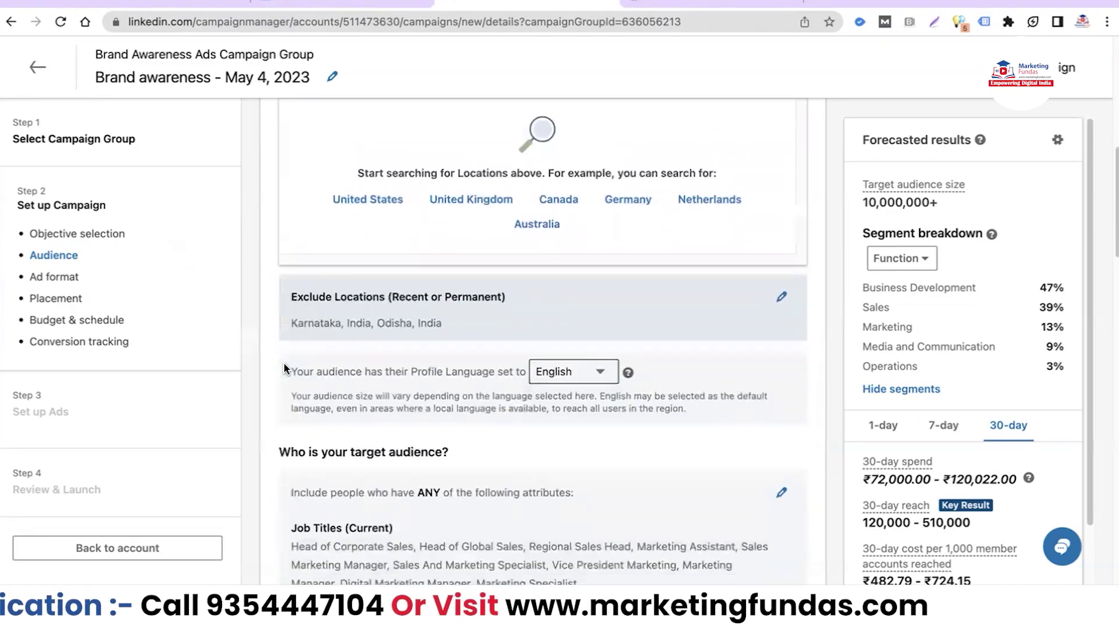
left_click(597, 371)
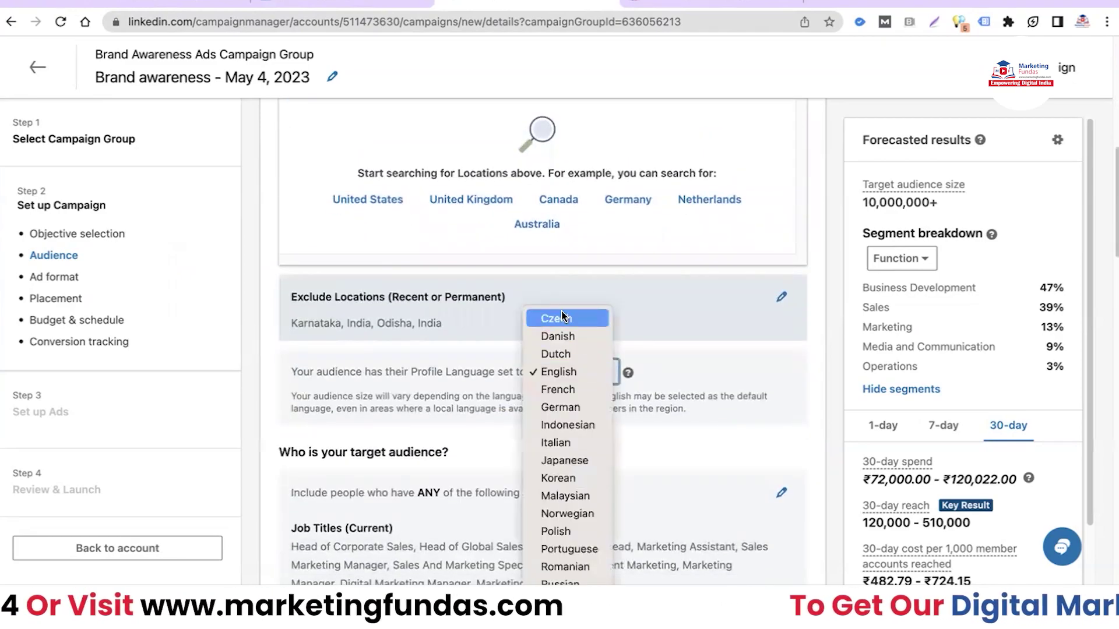
left_click(698, 384)
Remove all job functions and job titles from the target audience's included attributes.
scroll(702, 371, "down", 4)
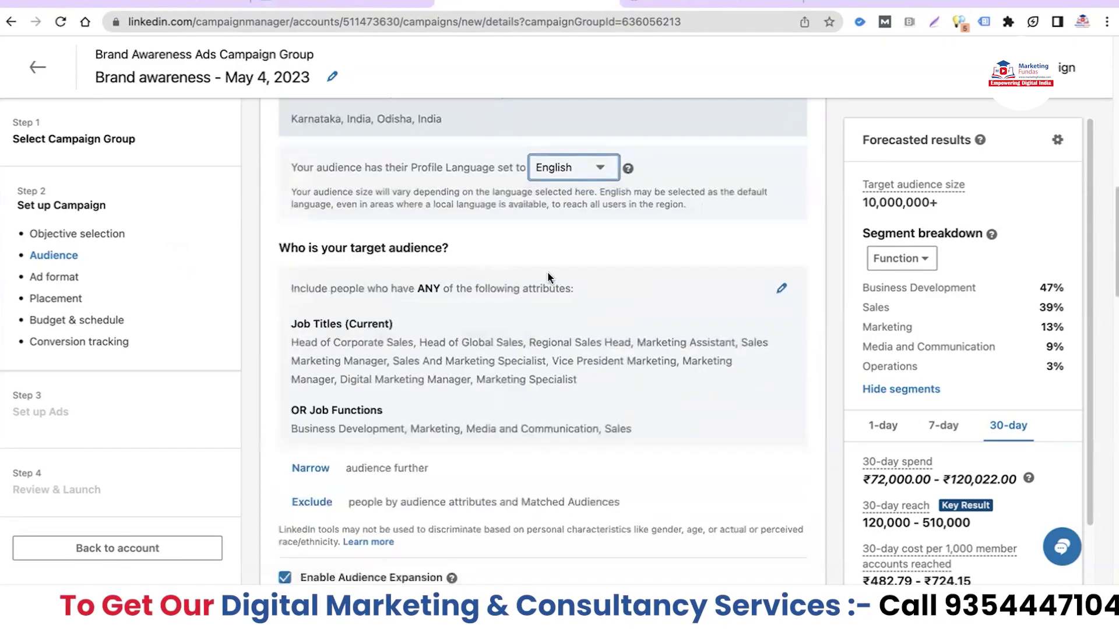
left_click(780, 289)
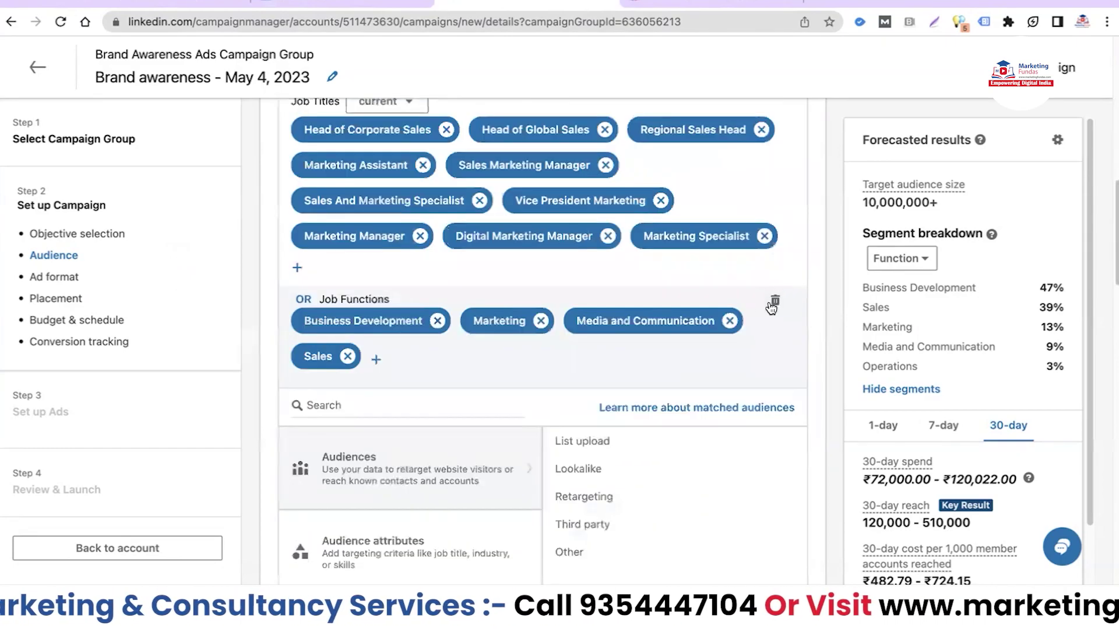
left_click(843, 260)
scroll(748, 338, "up", 5)
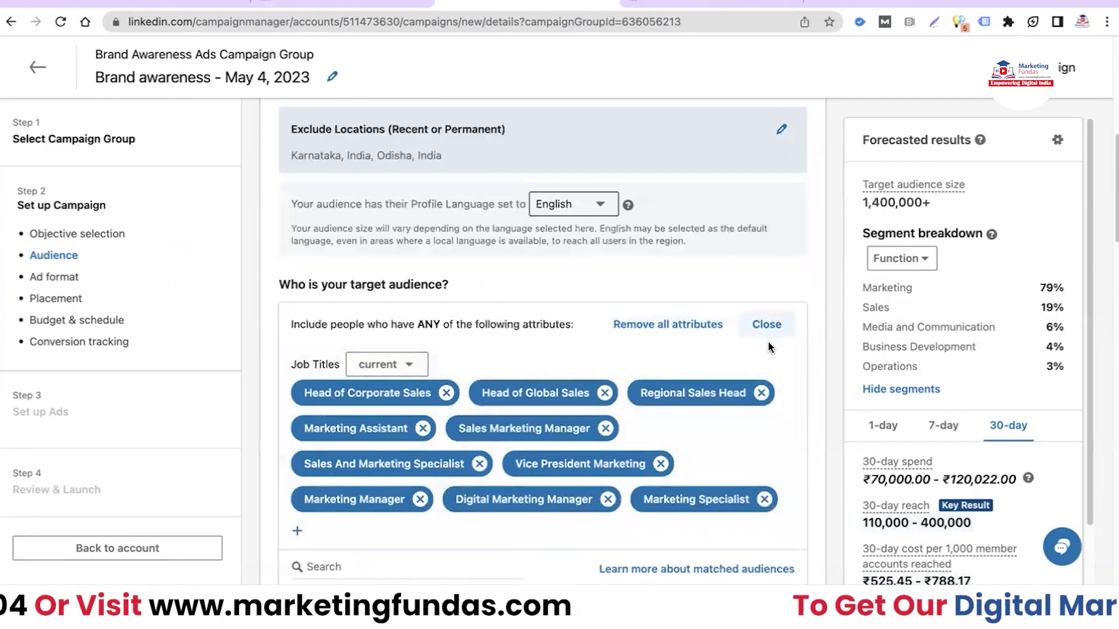
left_click(774, 364)
left_click(821, 322)
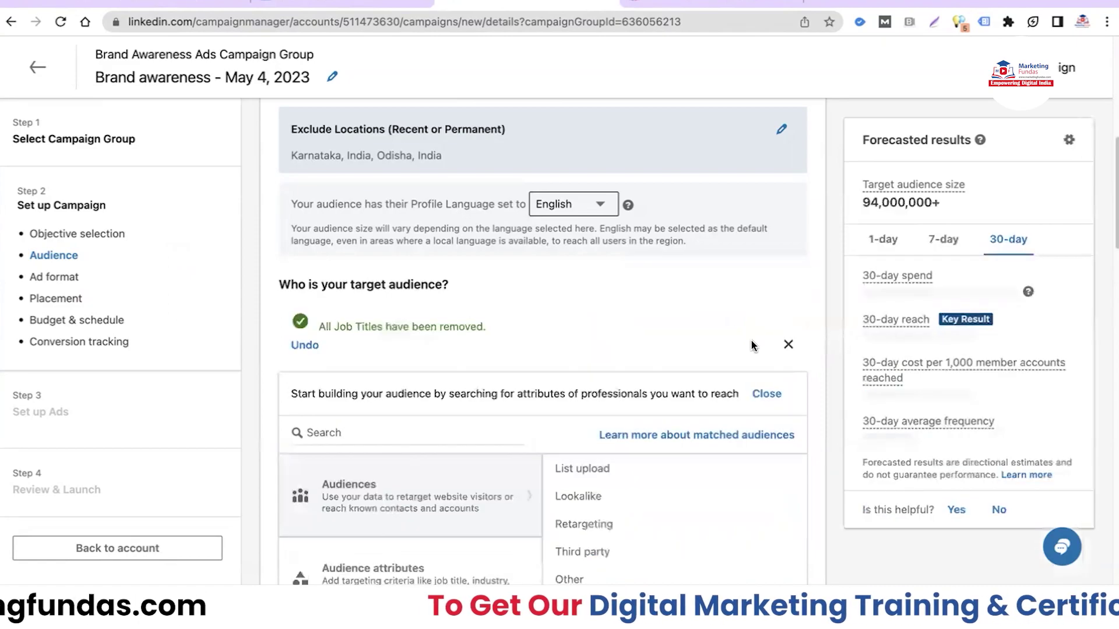
Browse the matched audience types, checking the website retargeting and lookalike audiences without choosing one.
scroll(632, 342, "down", 1)
scroll(633, 342, "down", 2)
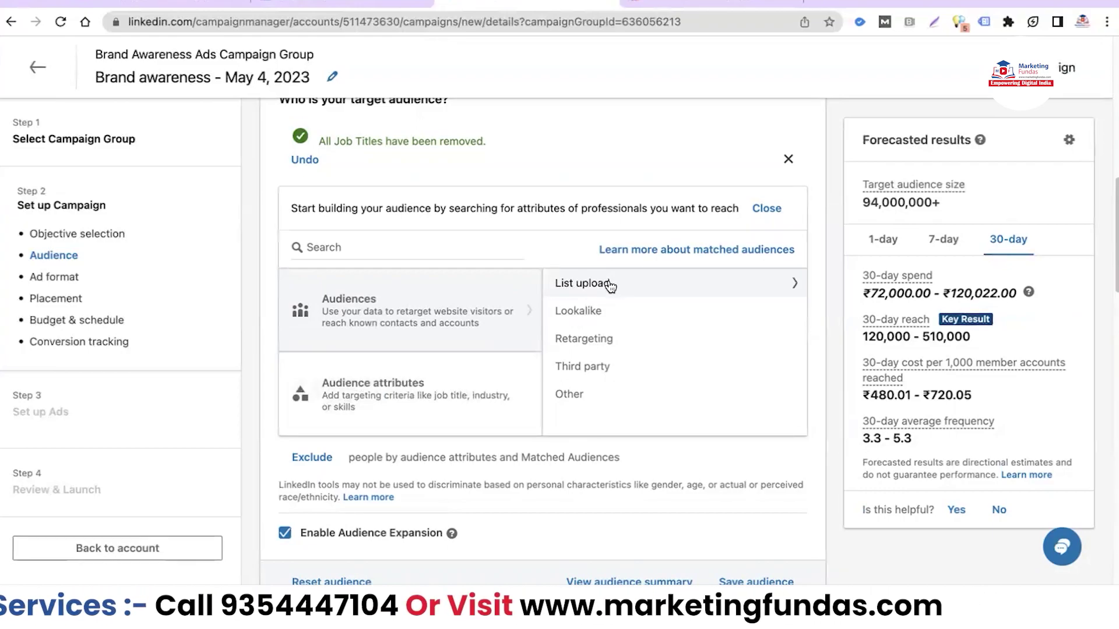
left_click(601, 341)
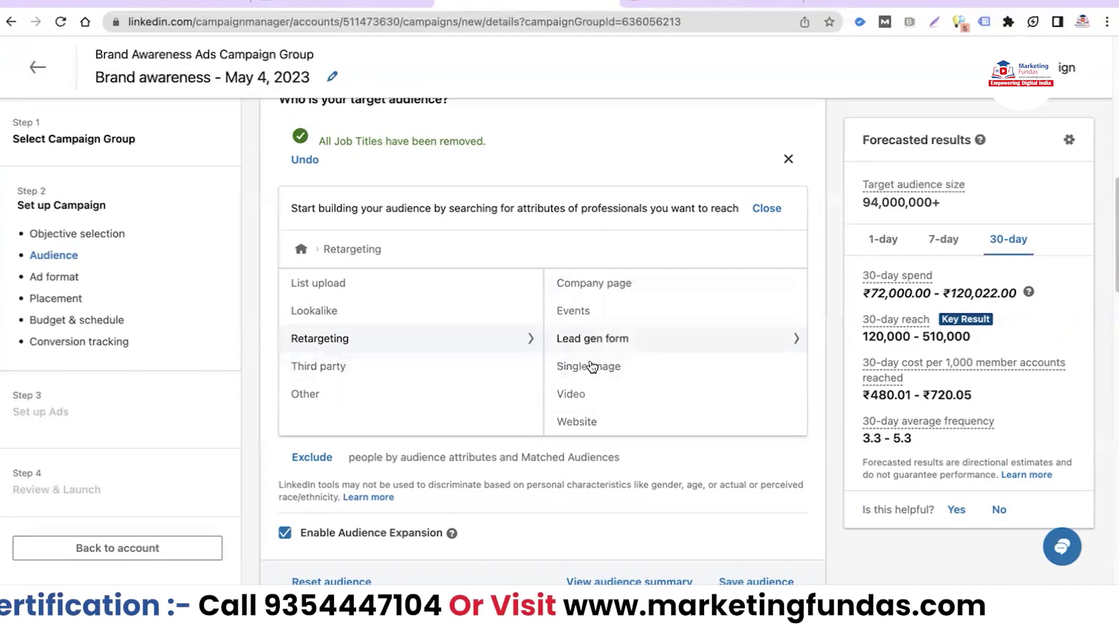
left_click(590, 427)
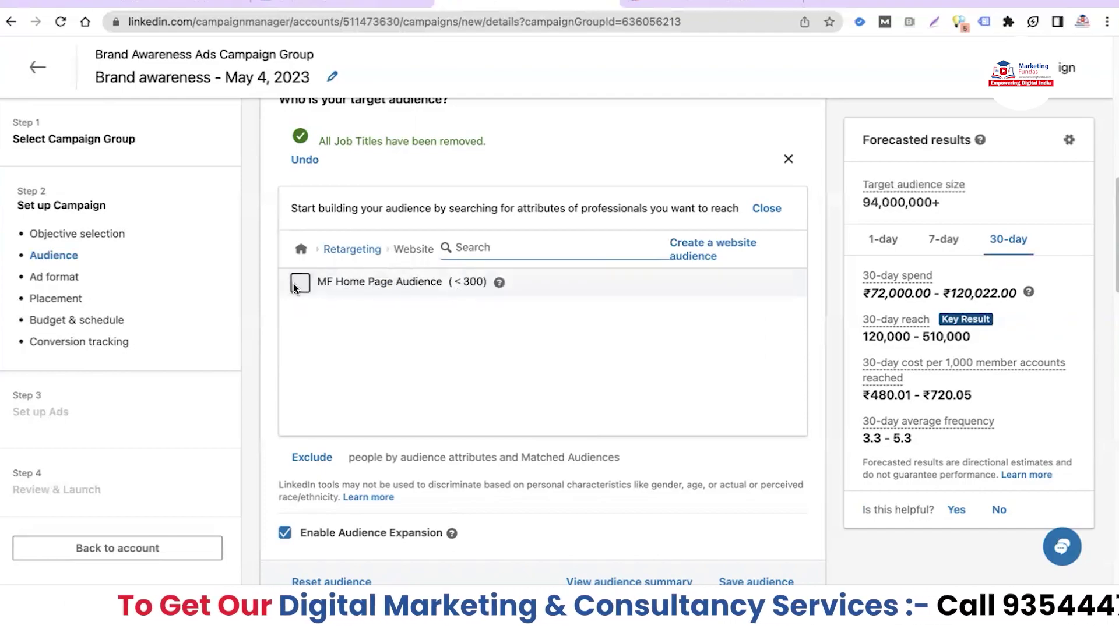
left_click(352, 249)
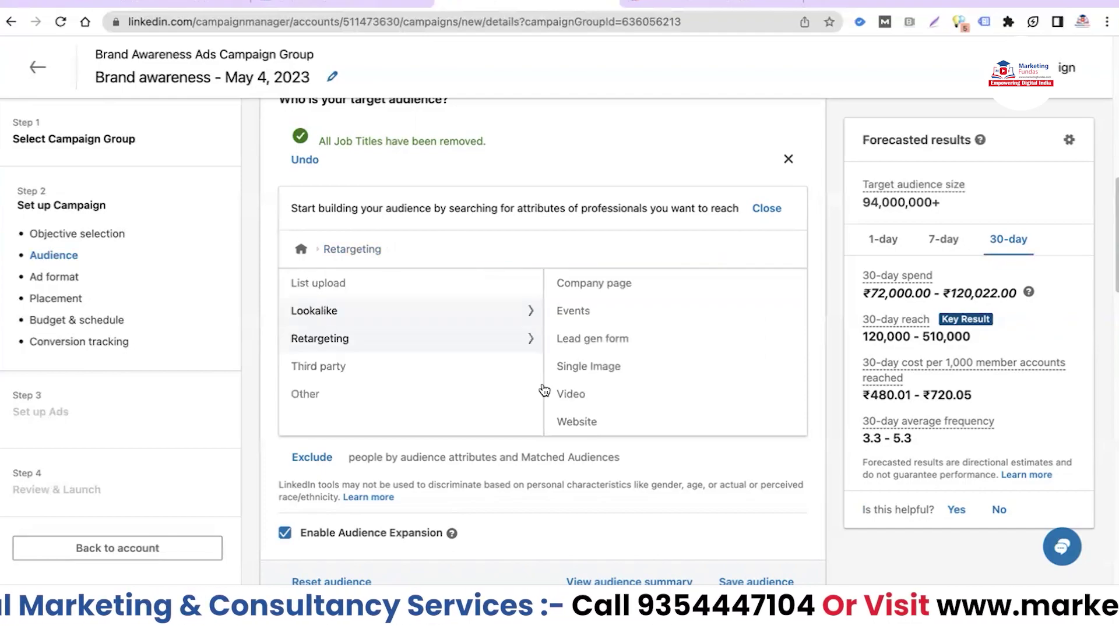
left_click(323, 311)
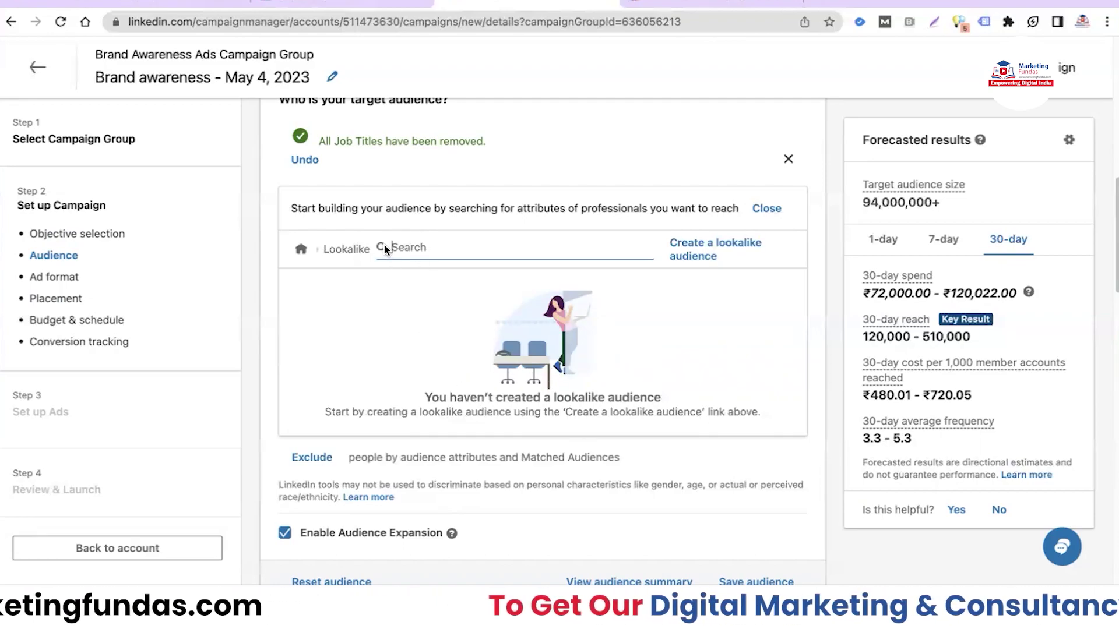
left_click(301, 252)
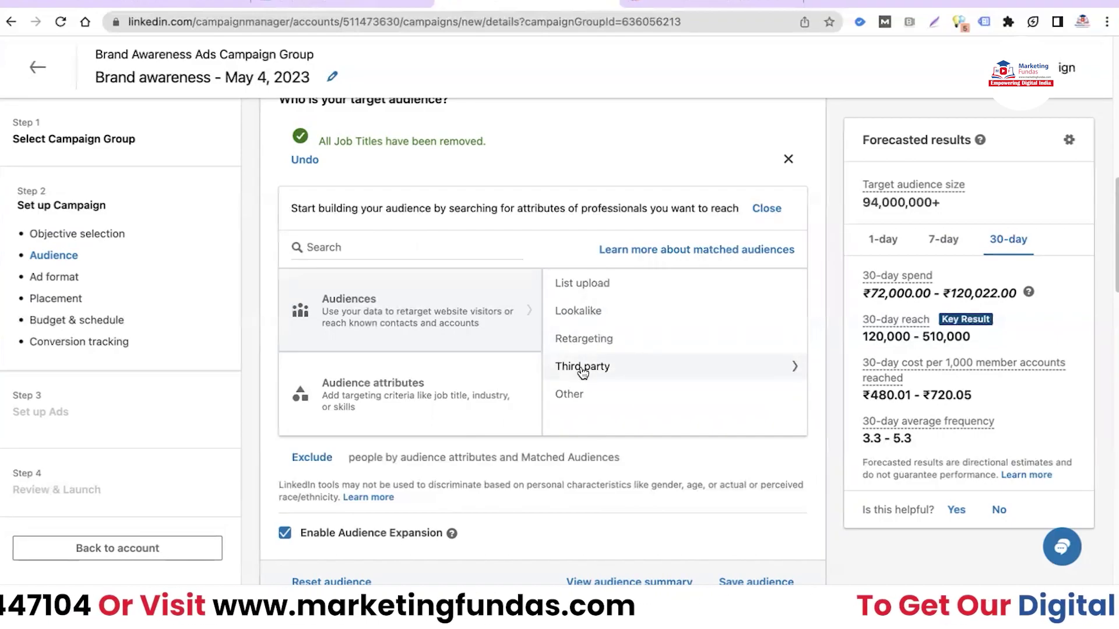
Examine the Company Category options among the company audience attributes without selecting any.
left_click(367, 389)
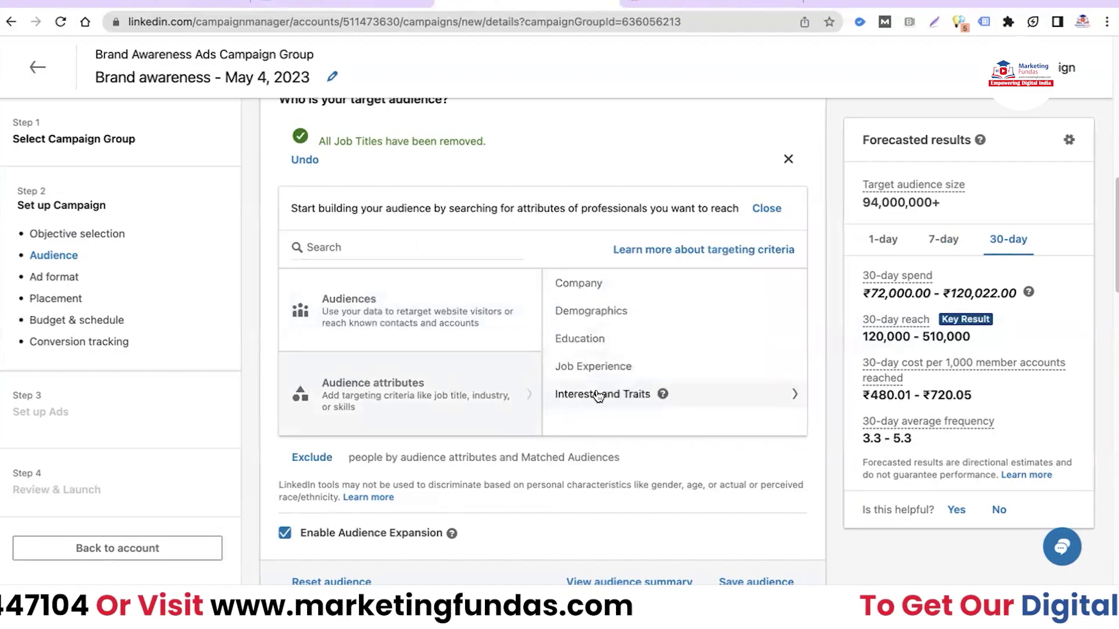
left_click(579, 289)
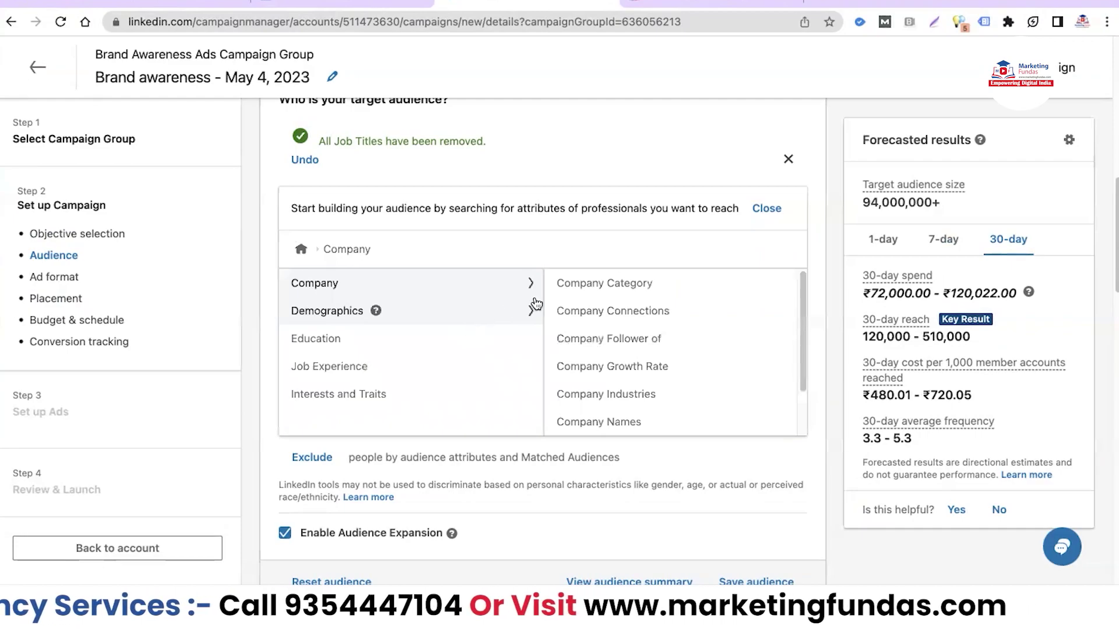
left_click(601, 285)
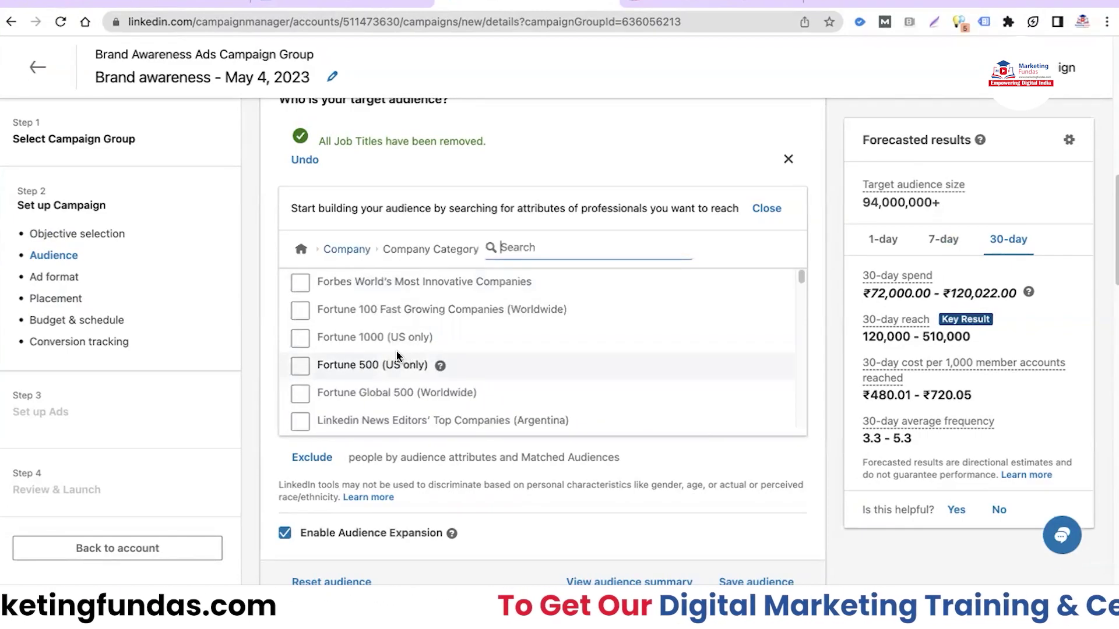
scroll(396, 355, "down", 5)
scroll(396, 350, "down", 10)
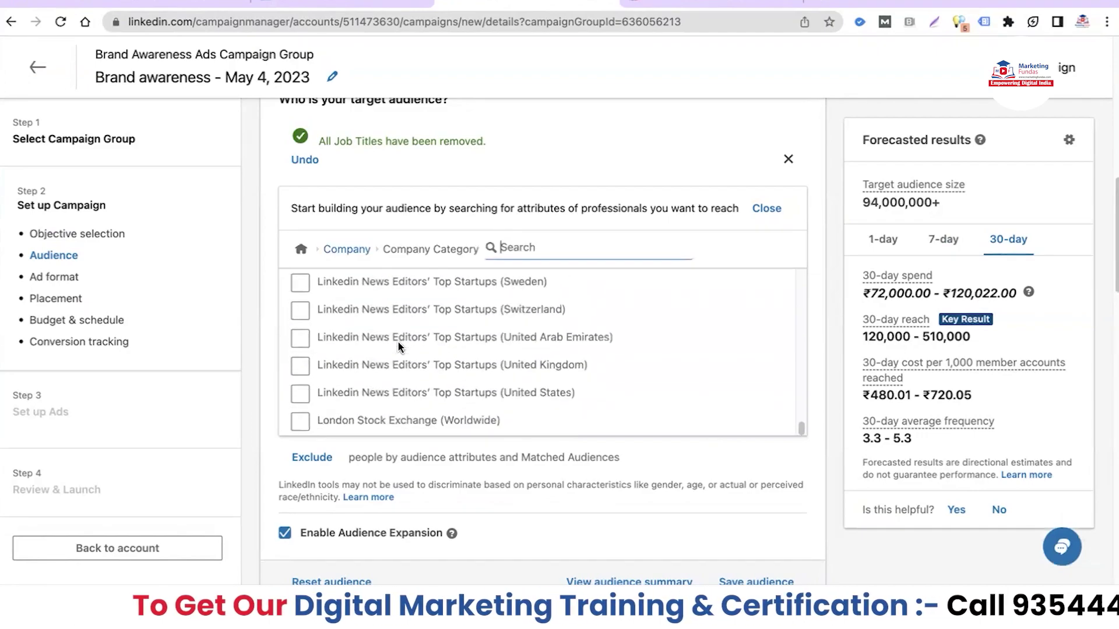
scroll(424, 183, "up", 8)
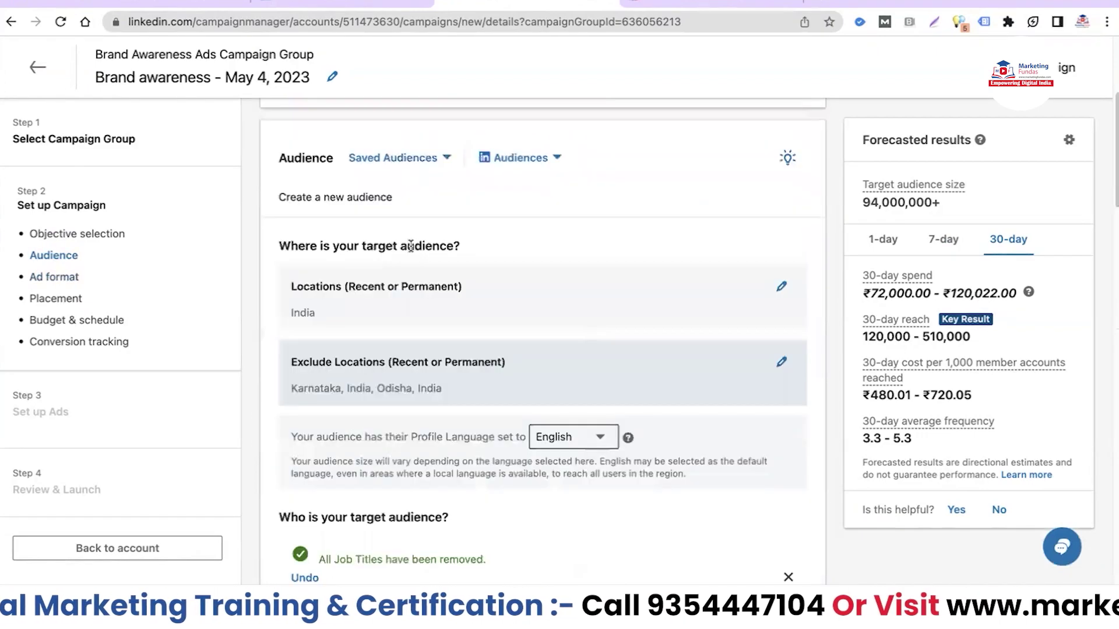
scroll(393, 268, "down", 5)
scroll(392, 268, "down", 3)
scroll(393, 266, "up", 3)
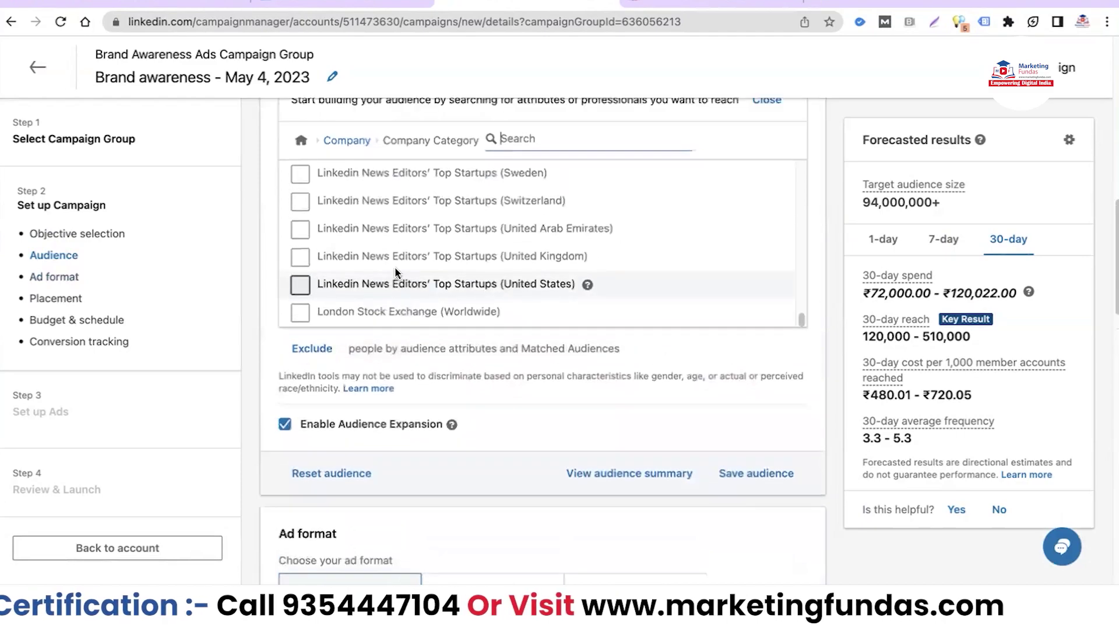
Look through the Company Connections, Company Growth Rate and Company Industries attributes without selecting any.
left_click(357, 211)
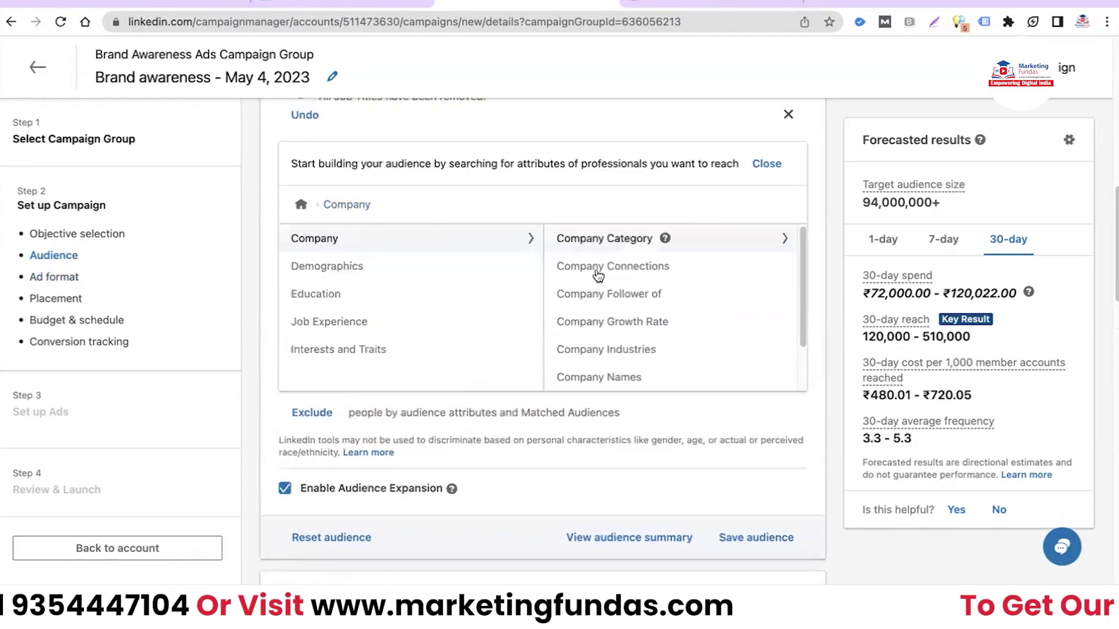
left_click(637, 266)
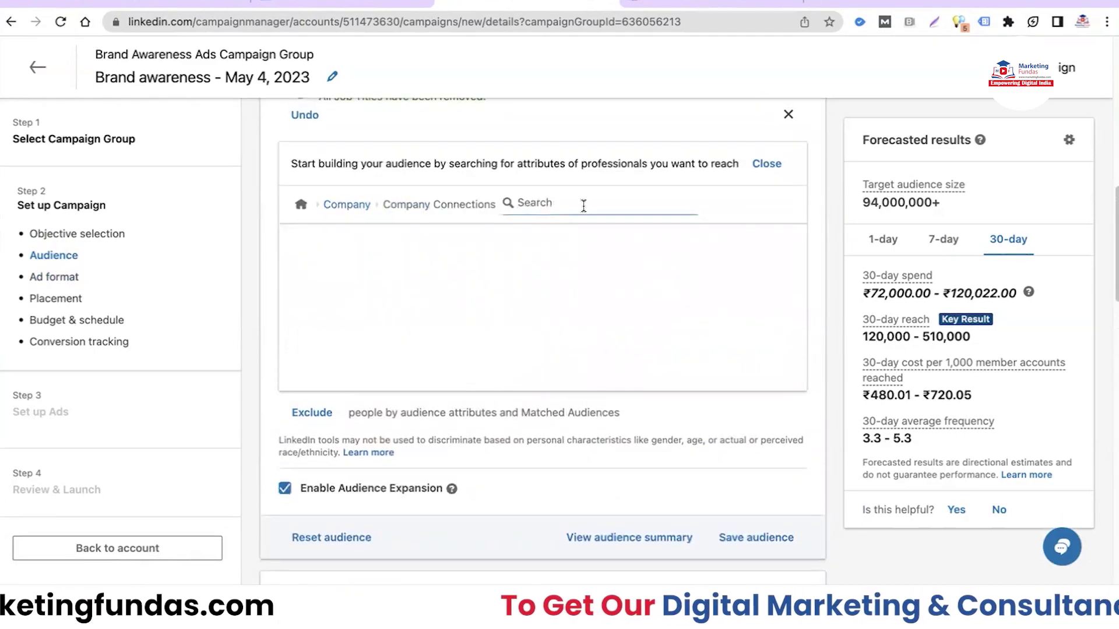
left_click(345, 213)
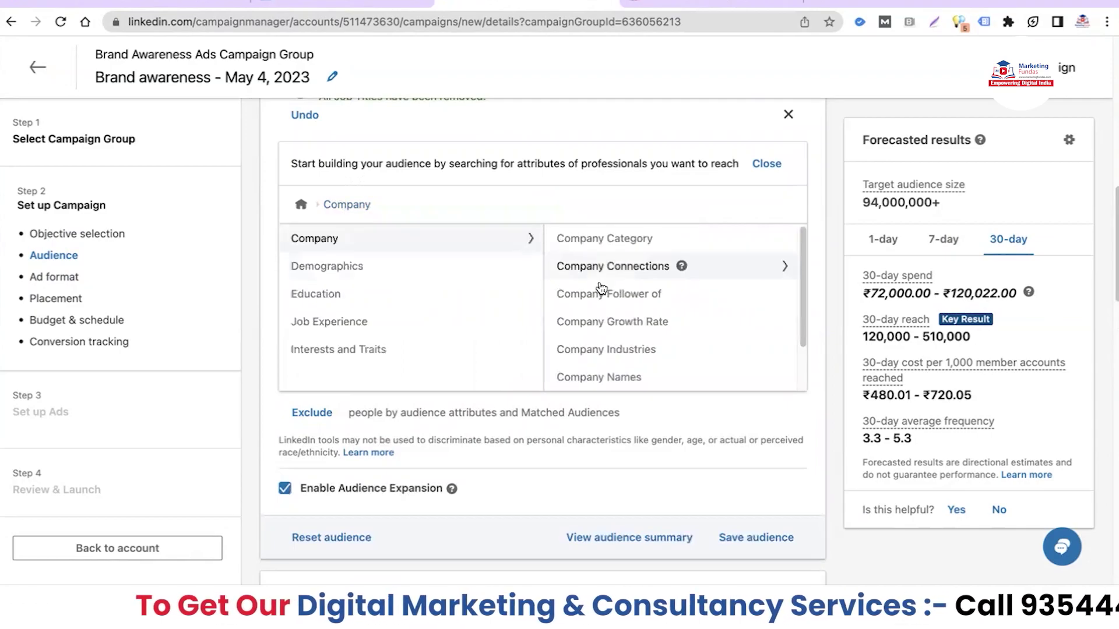
left_click(587, 324)
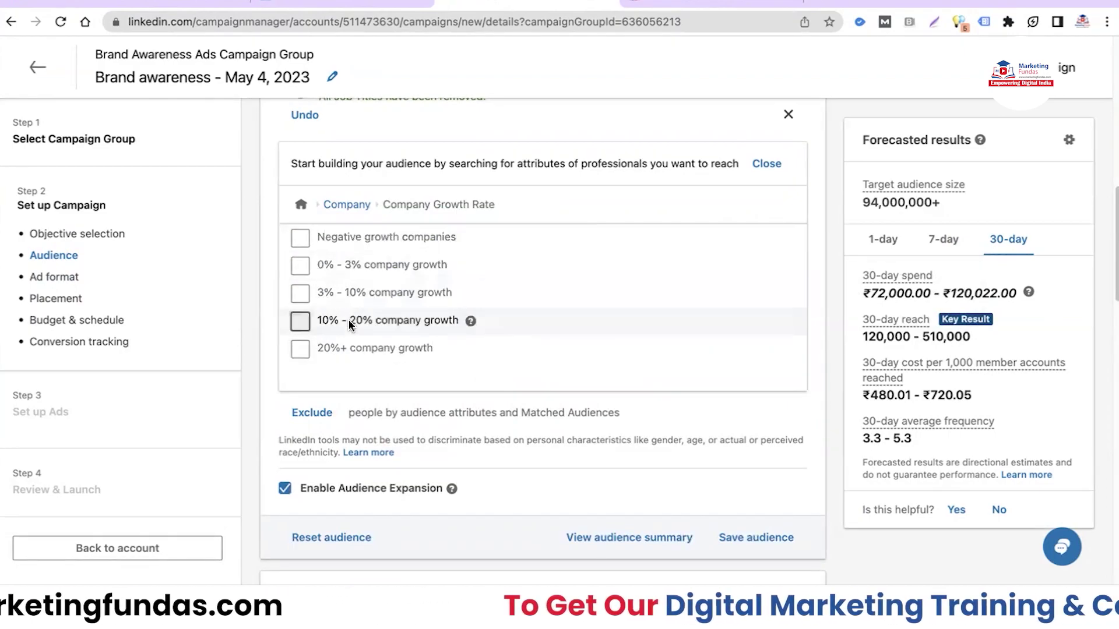
left_click(346, 205)
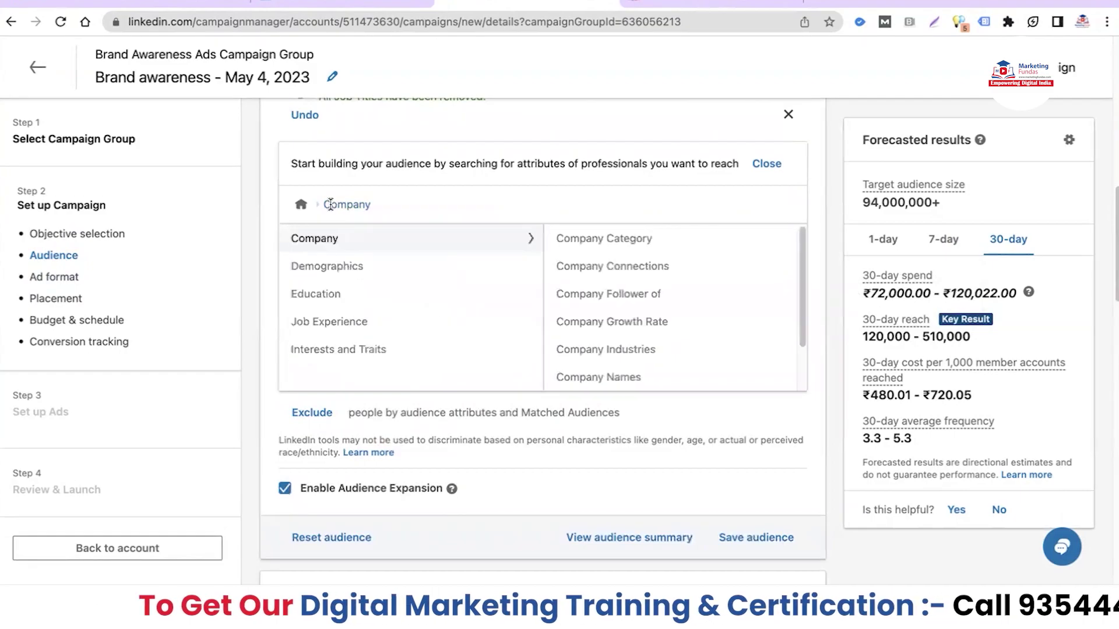
left_click(605, 352)
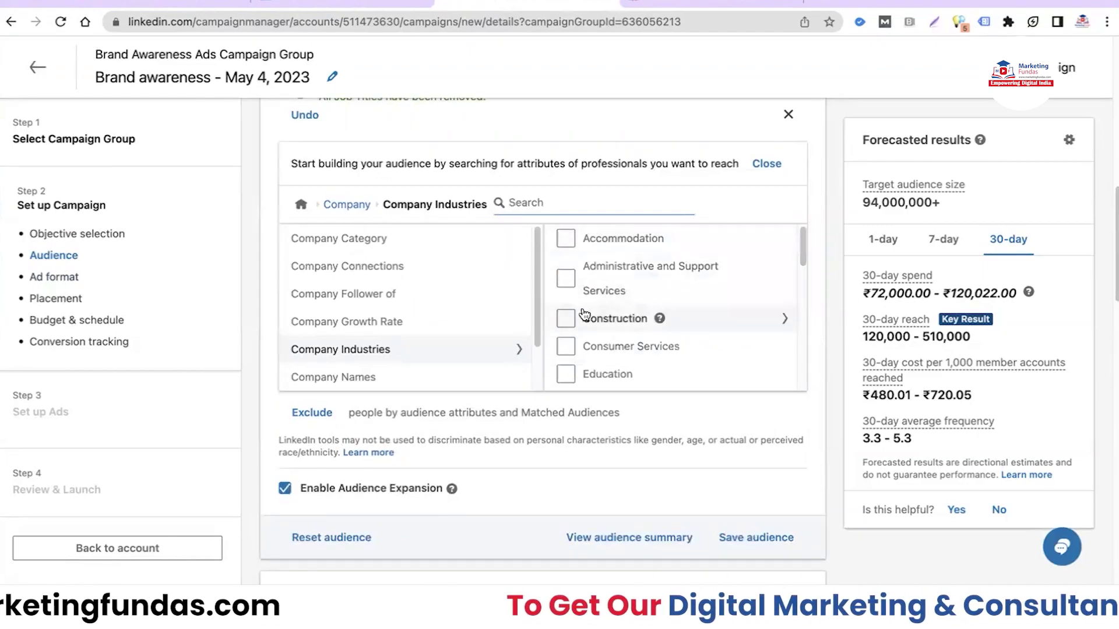
left_click(348, 204)
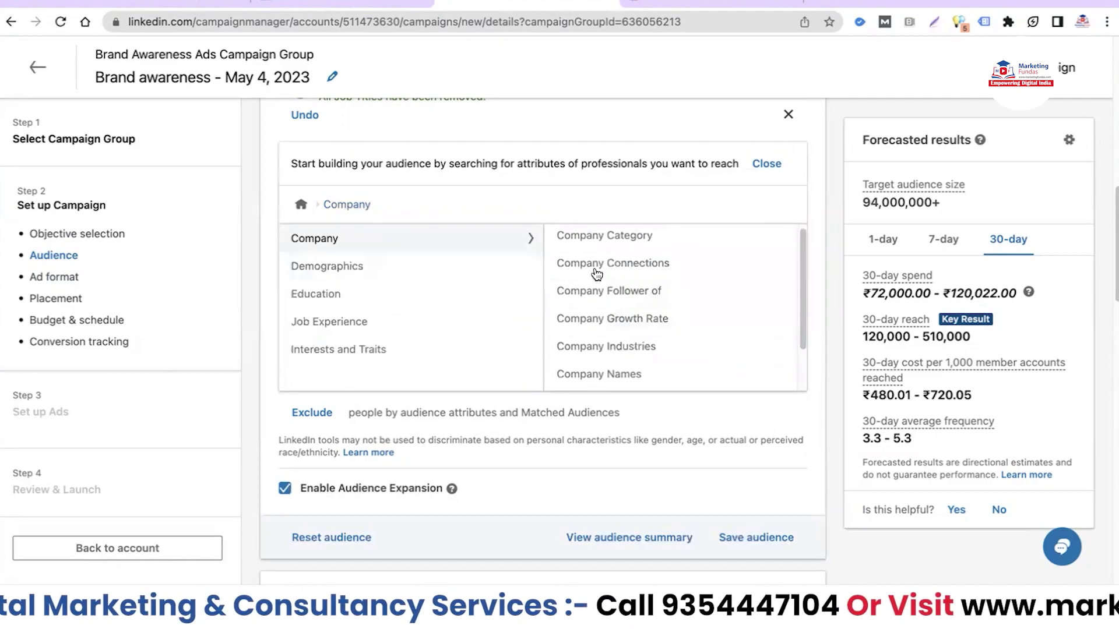
Check the Member Age options under Demographics and bring up the Education attributes.
left_click(304, 277)
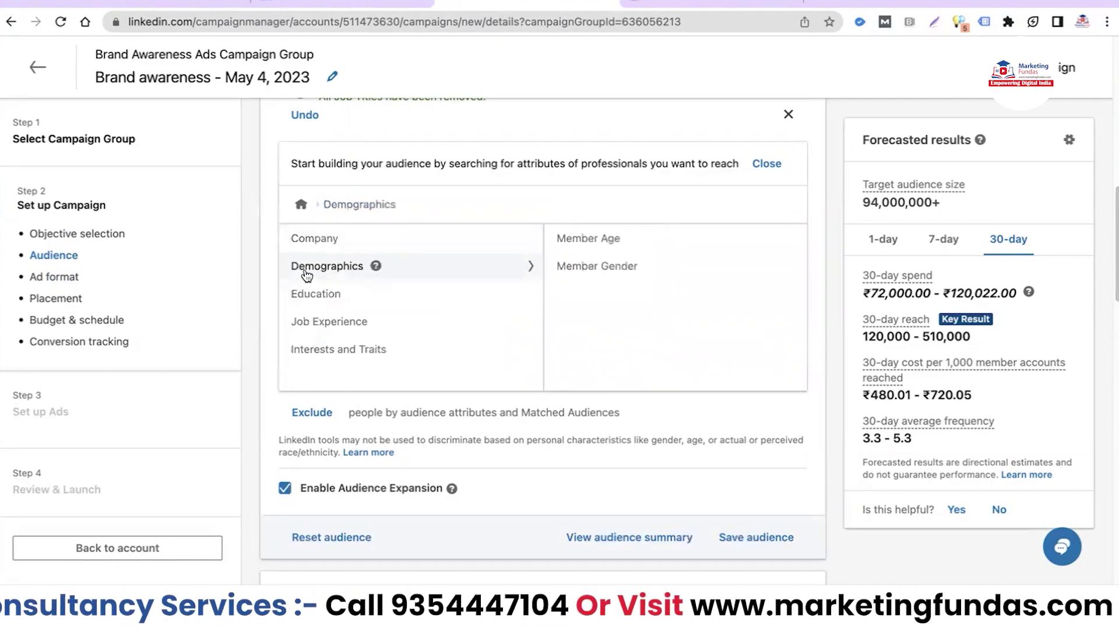
left_click(583, 244)
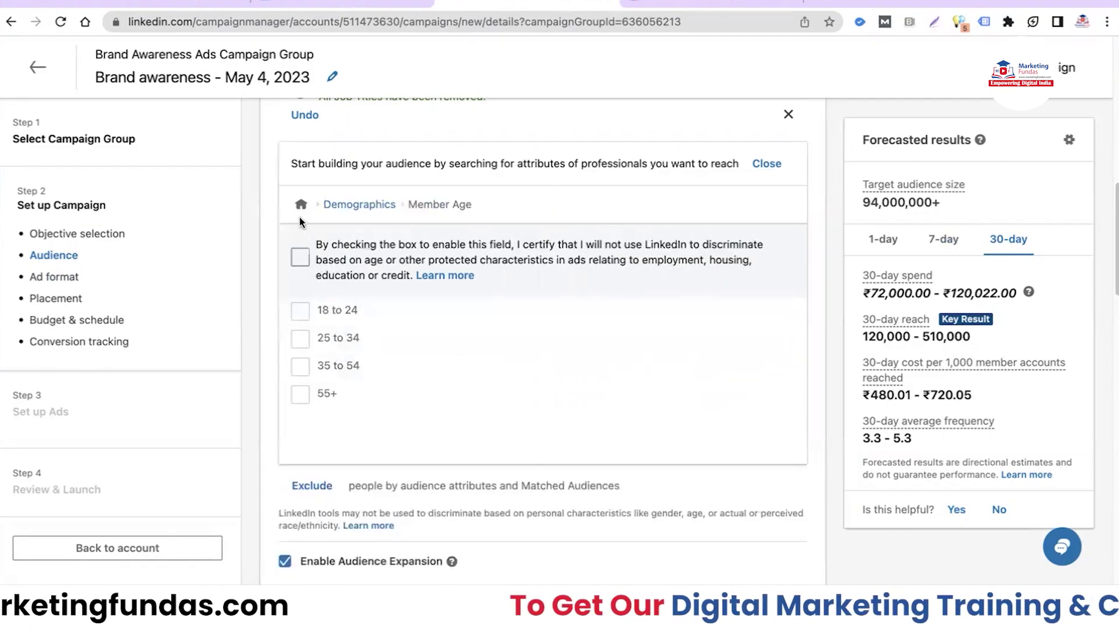
left_click(357, 205)
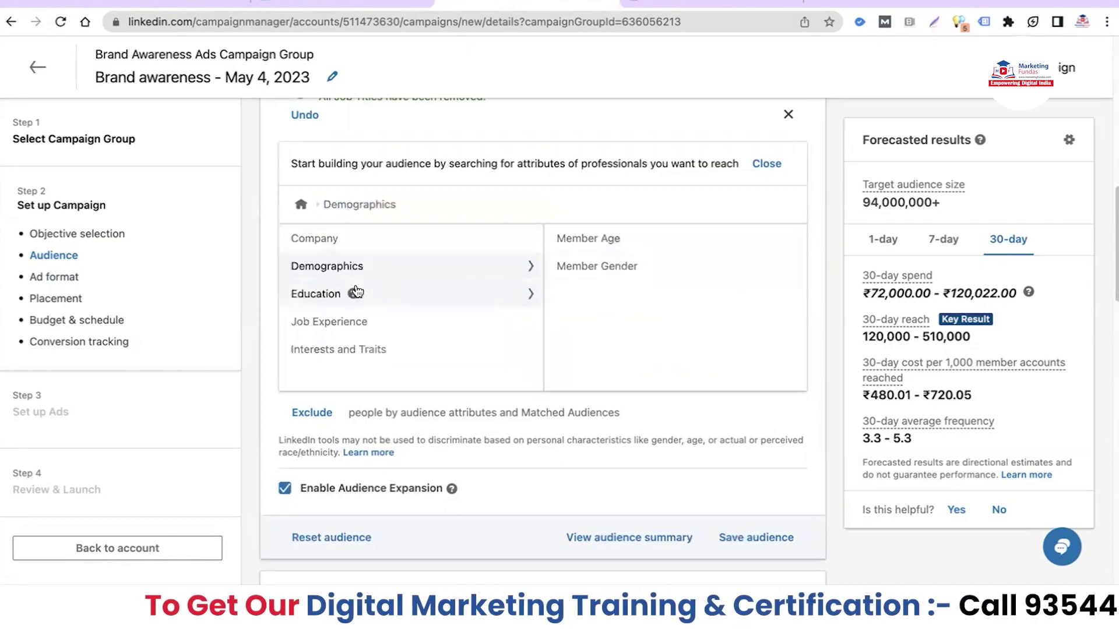
left_click(310, 299)
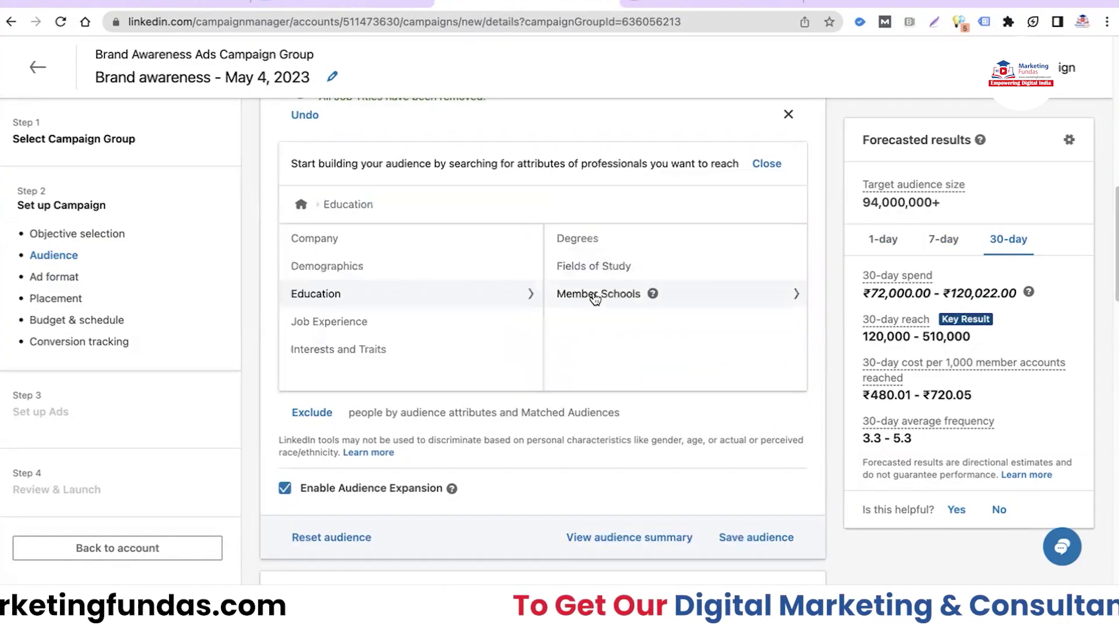
Add the job functions Business Development, Marketing, Media and Communication, and Sales to the audience under Job Experience.
left_click(337, 330)
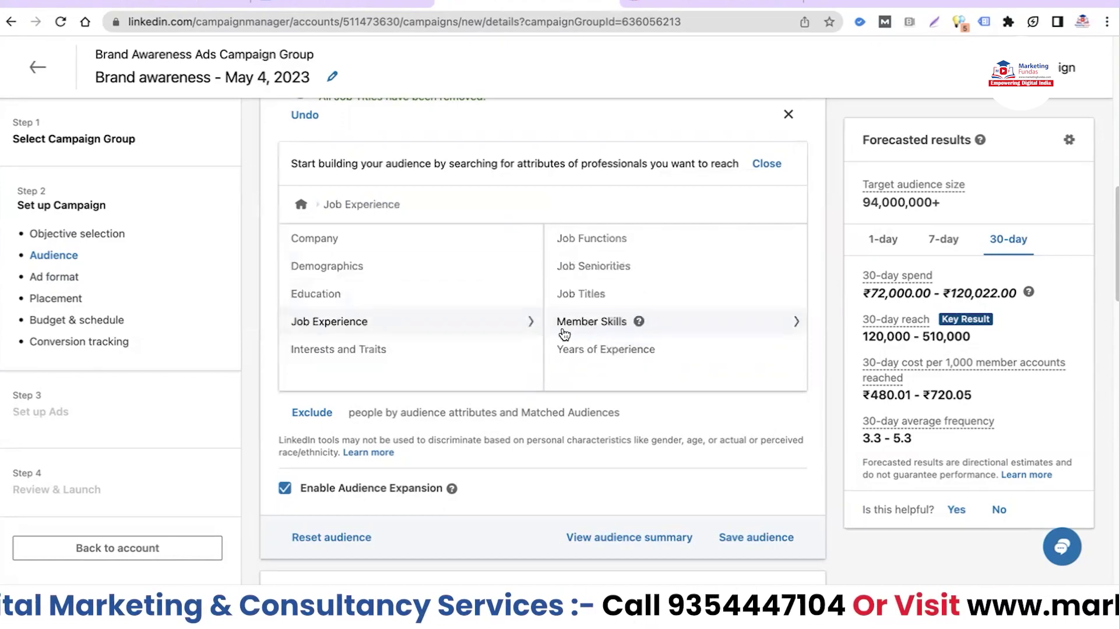
left_click(593, 249)
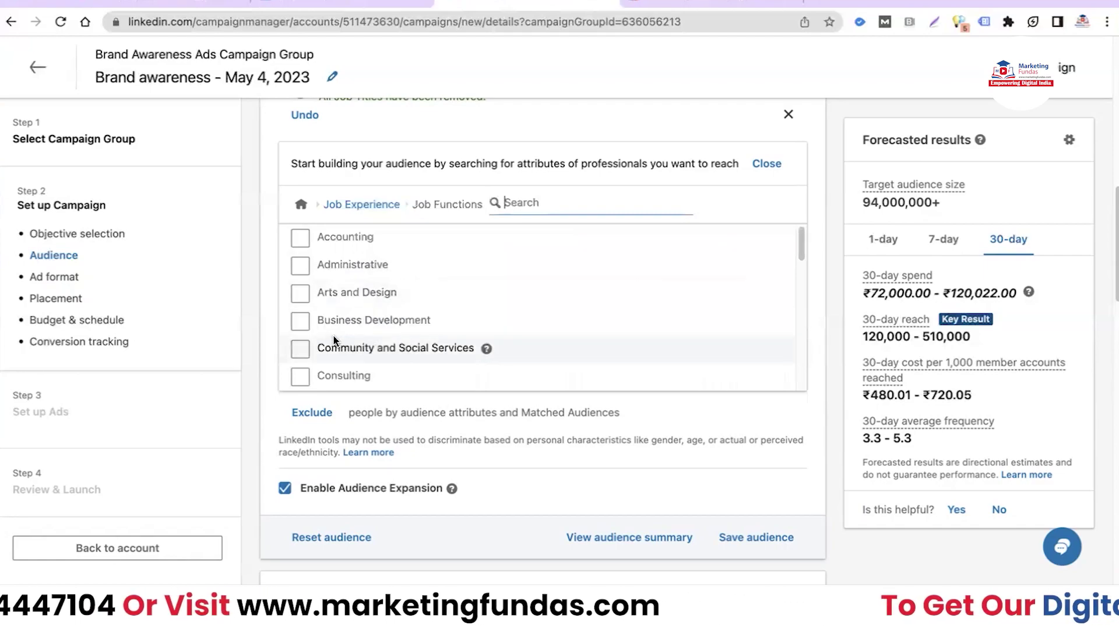
left_click(301, 321)
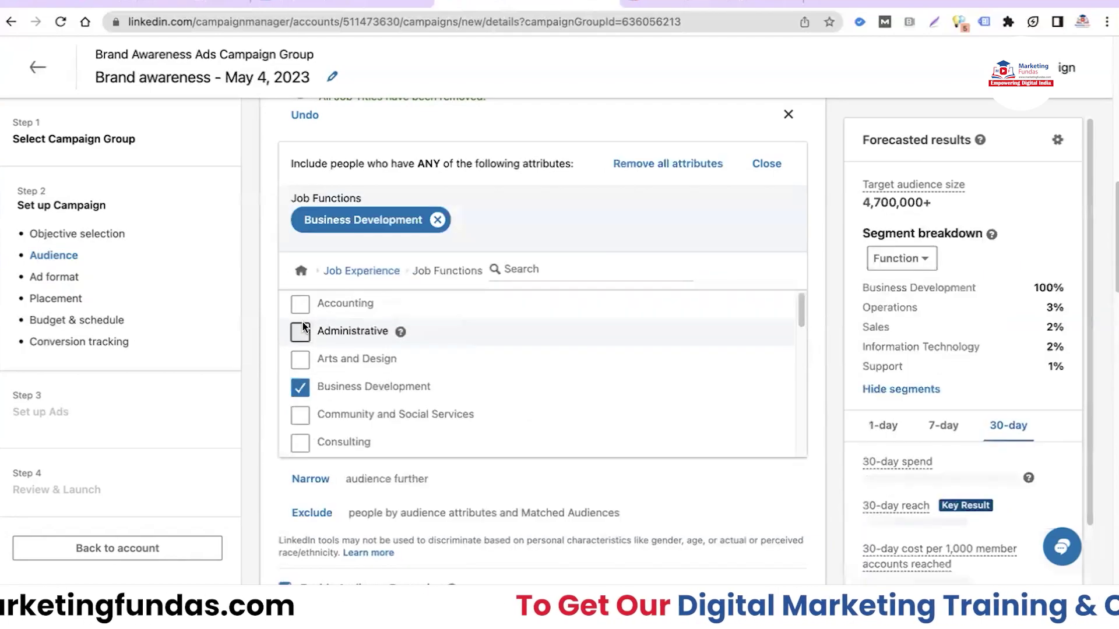
scroll(430, 372, "down", 5)
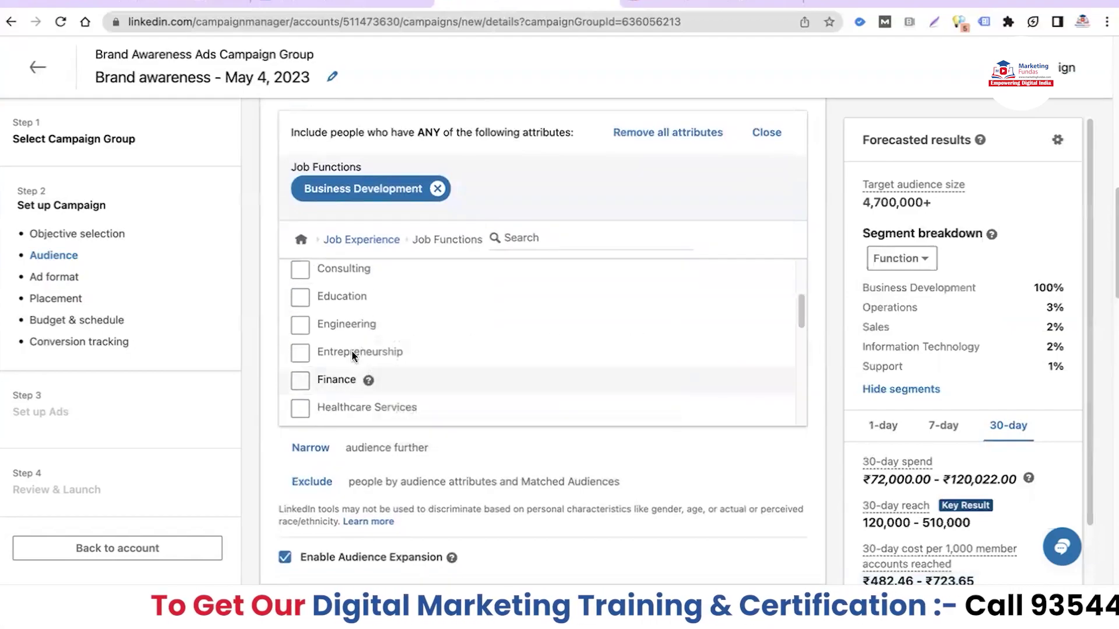
scroll(315, 376, "down", 3)
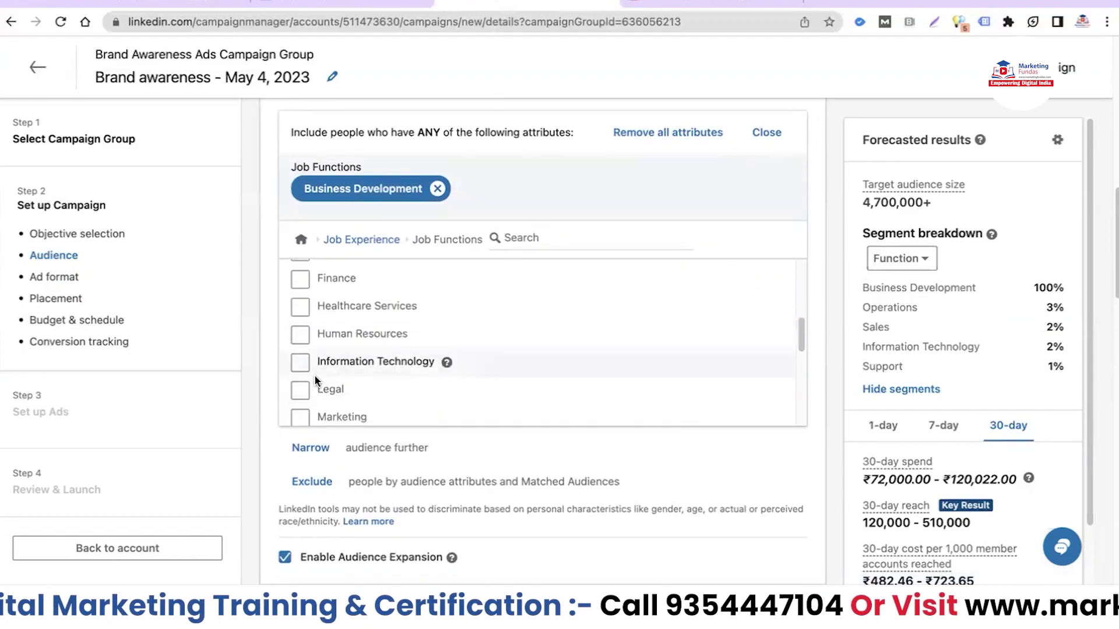
left_click(301, 385)
scroll(305, 373, "down", 3)
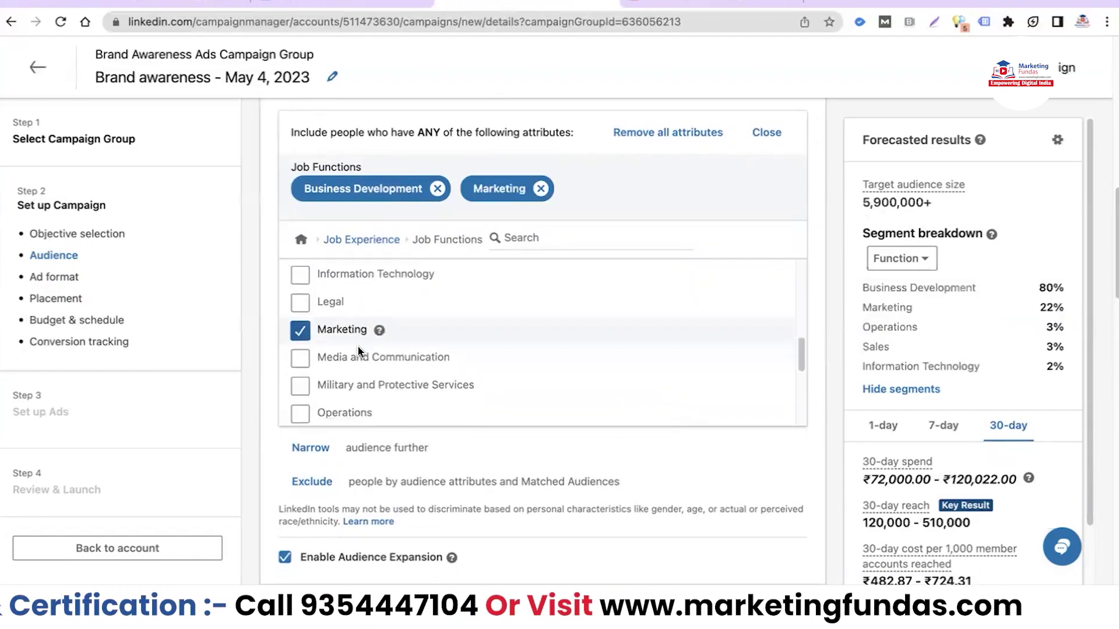
left_click(300, 342)
scroll(303, 361, "down", 8)
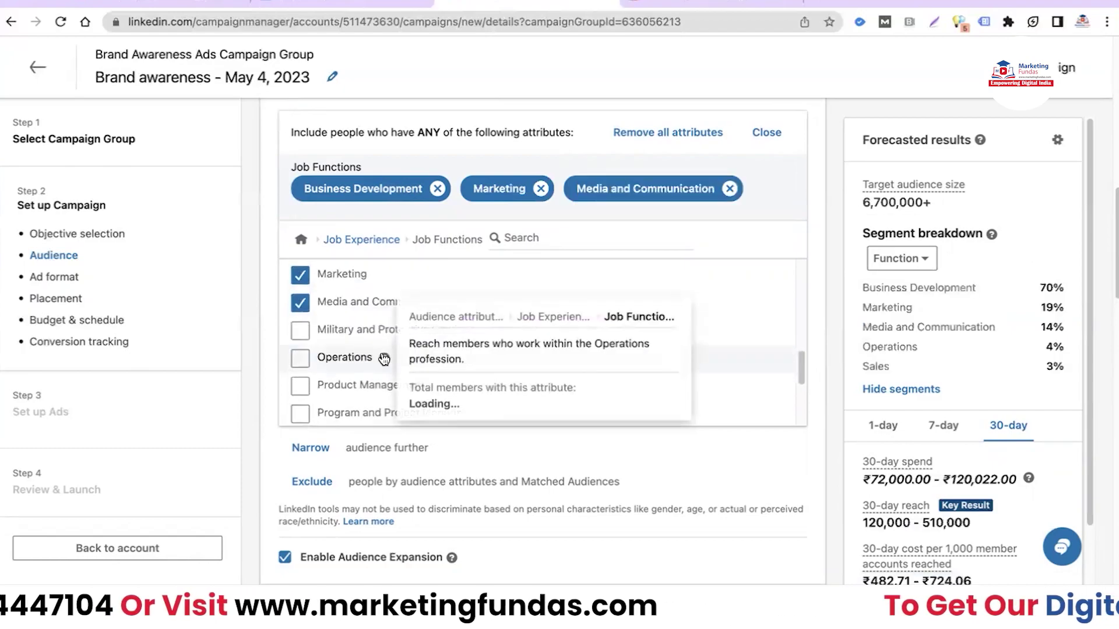
left_click(300, 385)
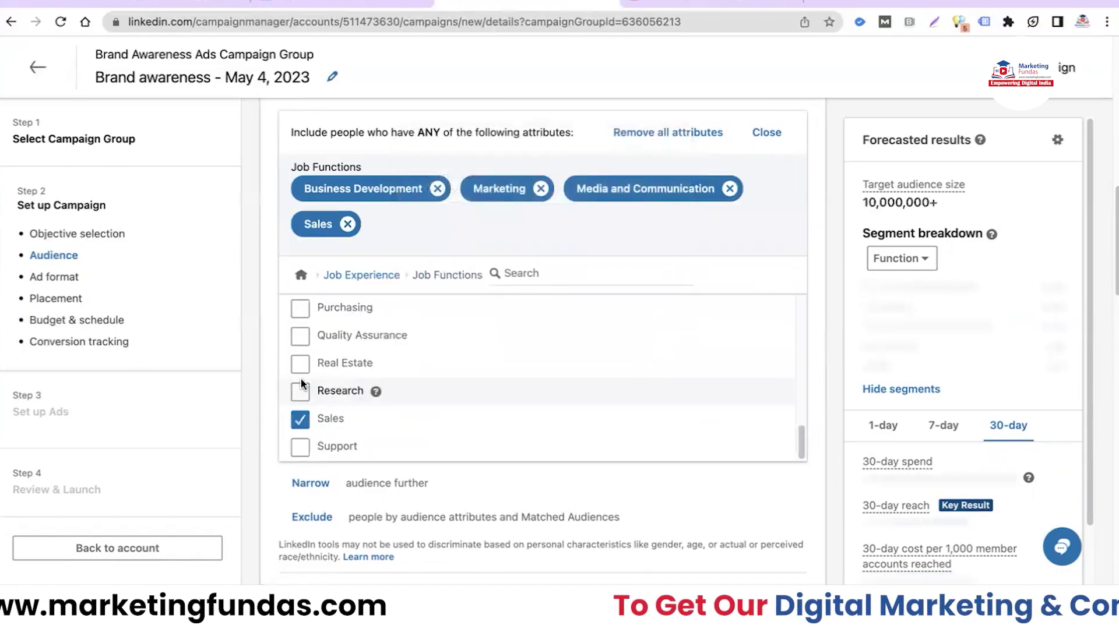
Search current job titles for "marketing head" and add Head of Marketing, Head of Sales Marketing, Head of Marketing Communications, Head of Digital and Digital Marketing Director.
left_click(381, 275)
left_click(568, 365)
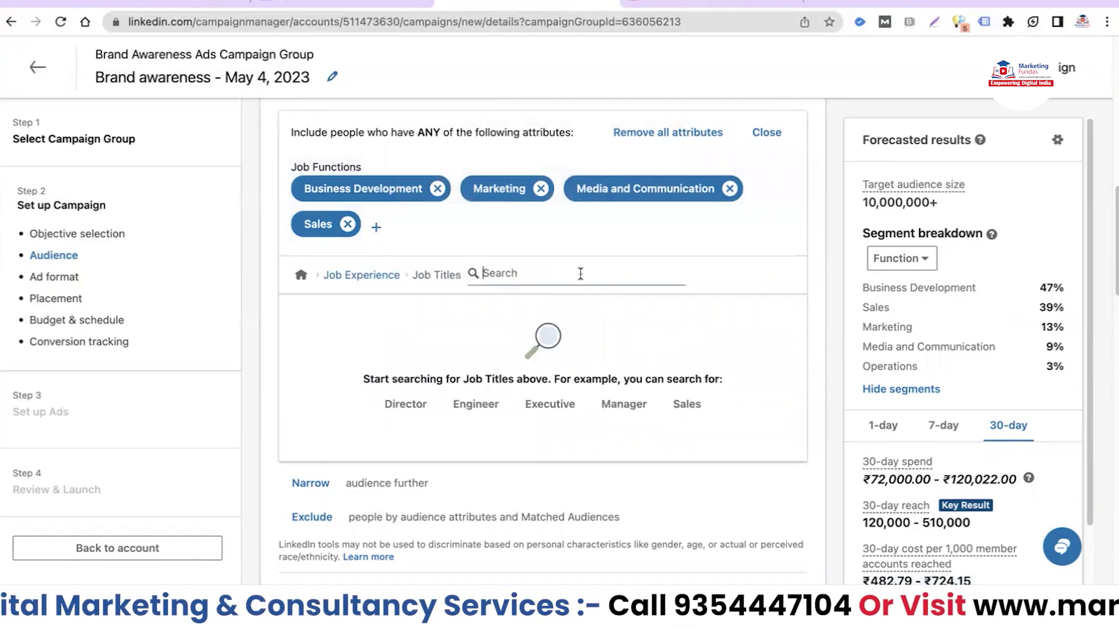
type("marketing head")
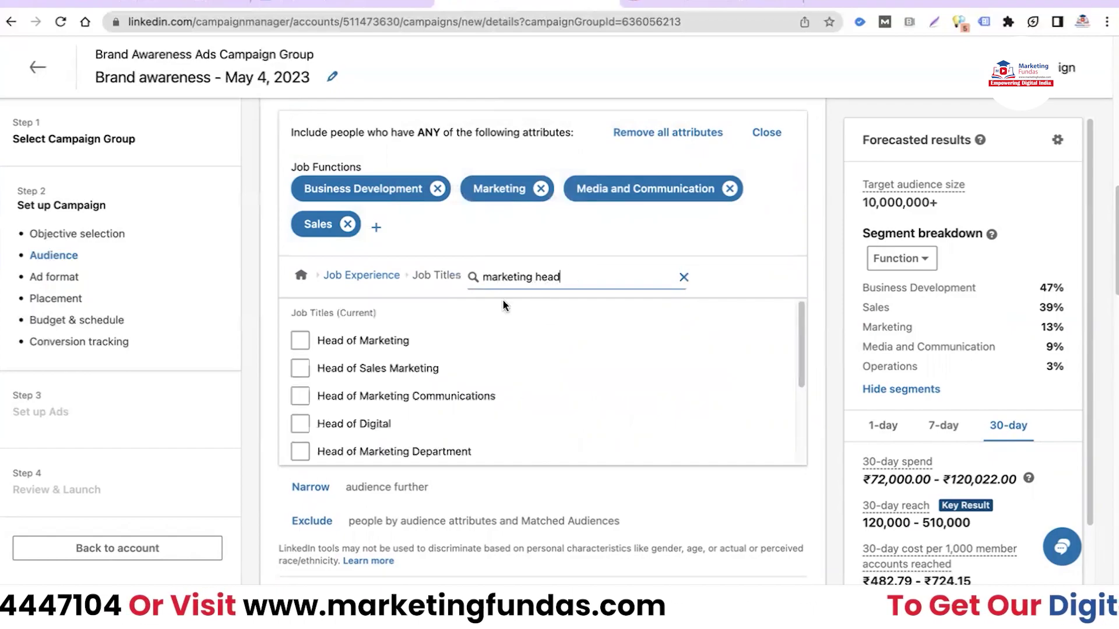
left_click(300, 340)
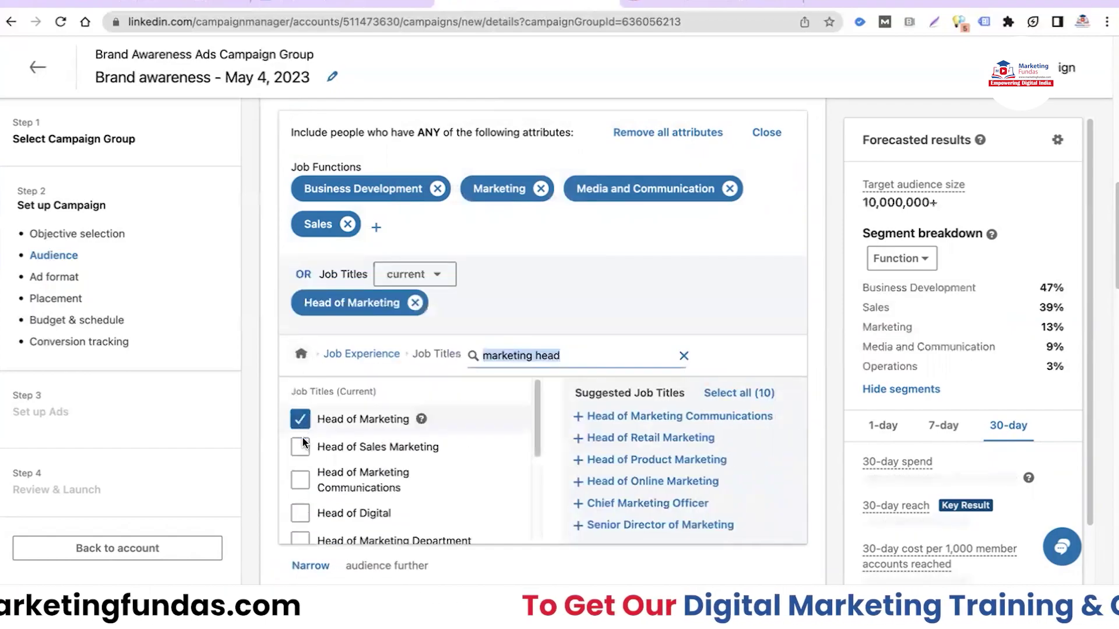
left_click(302, 441)
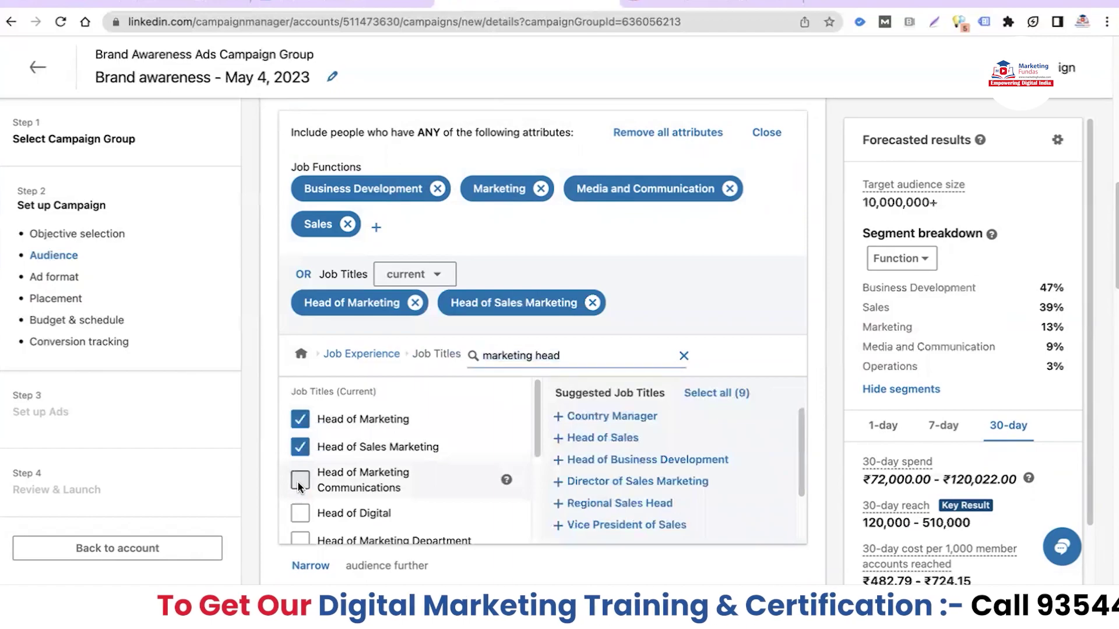
left_click(300, 479)
left_click(300, 548)
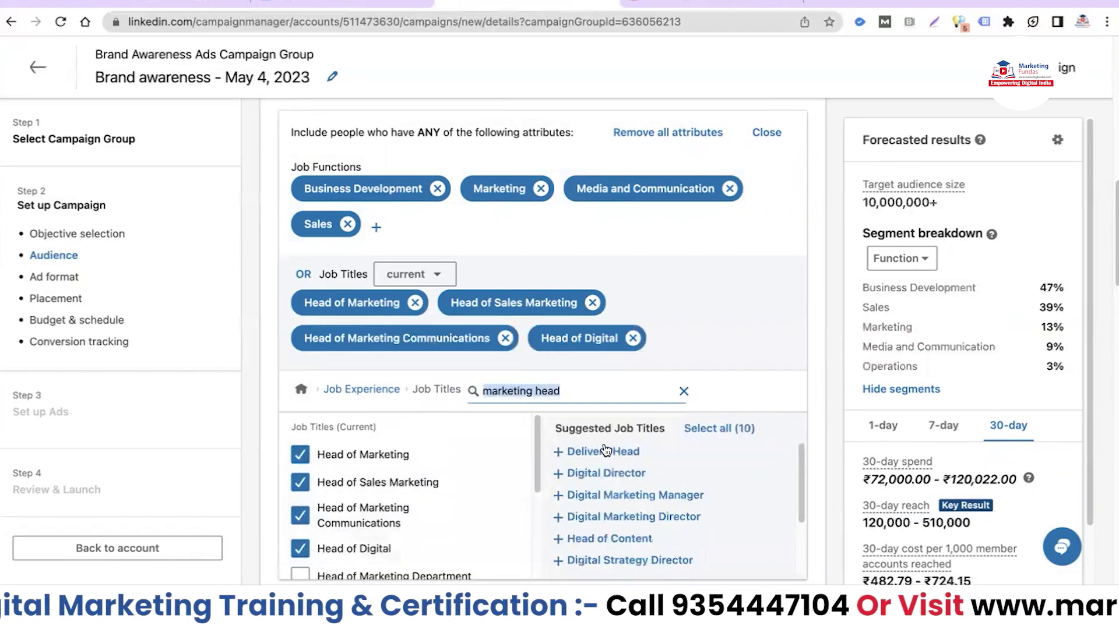
left_click(576, 517)
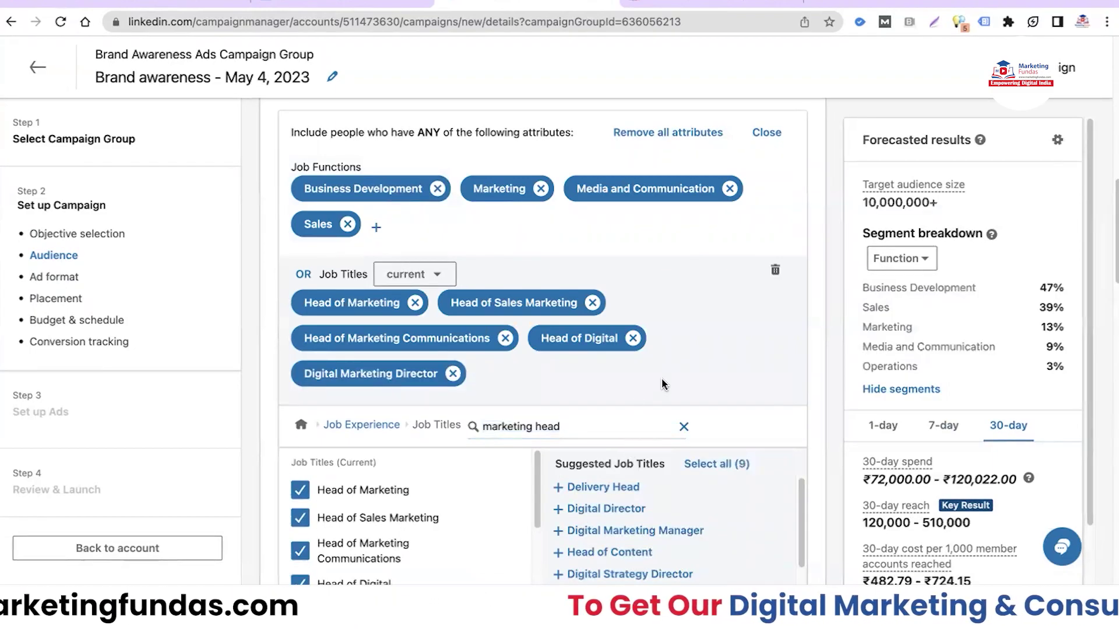
scroll(434, 498, "down", 1)
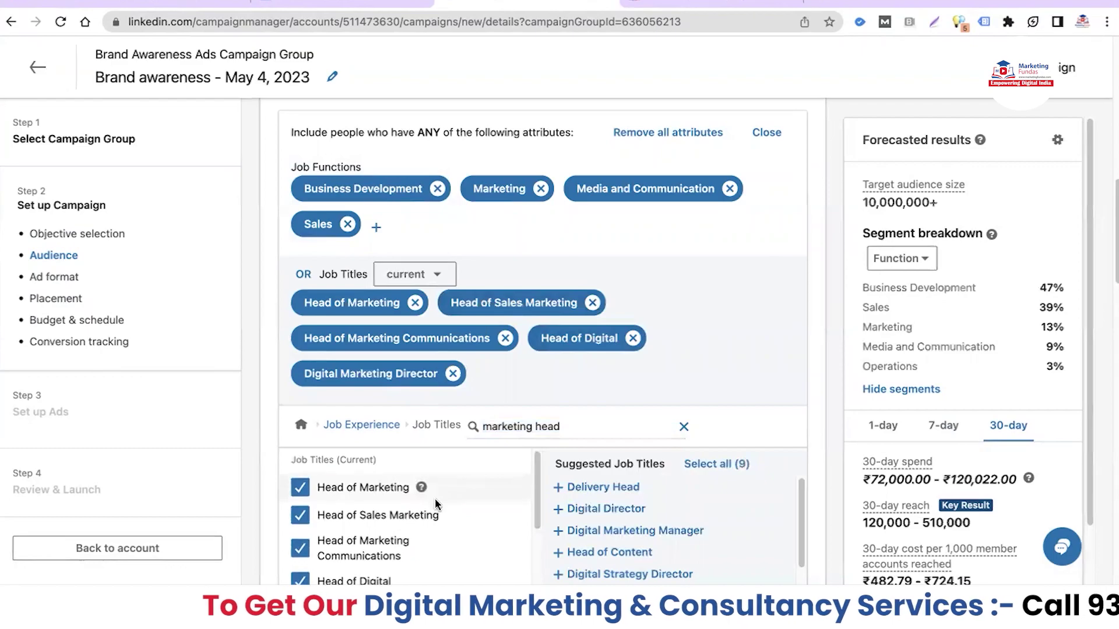
scroll(435, 498, "down", 2)
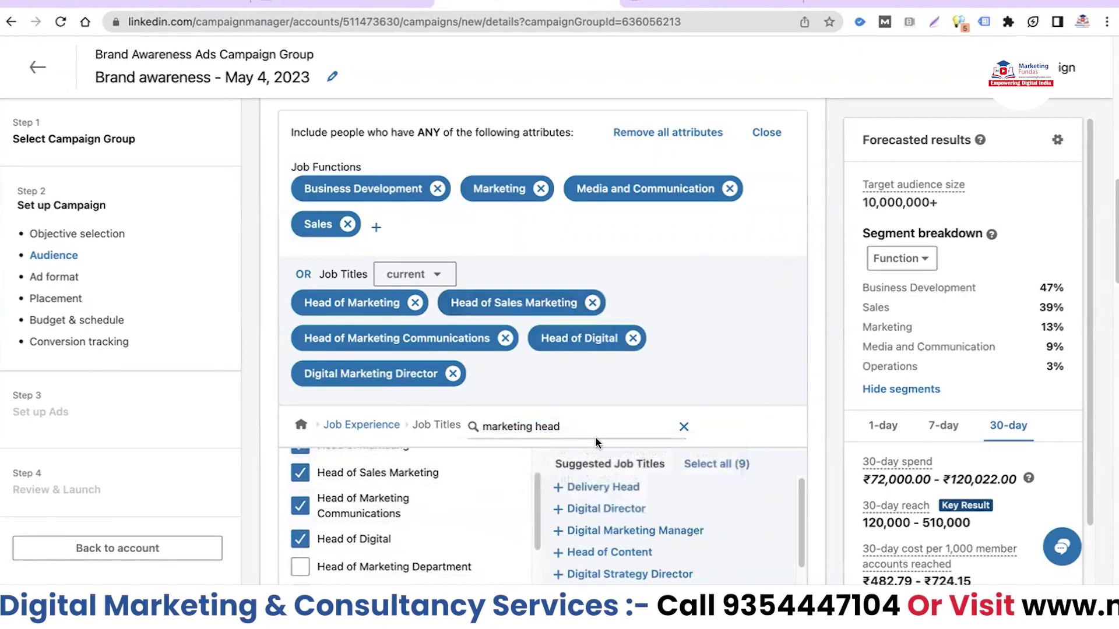
Examine the Interests and Traits attributes and the narrow, exclude and expansion options below them without selecting any.
left_click(370, 431)
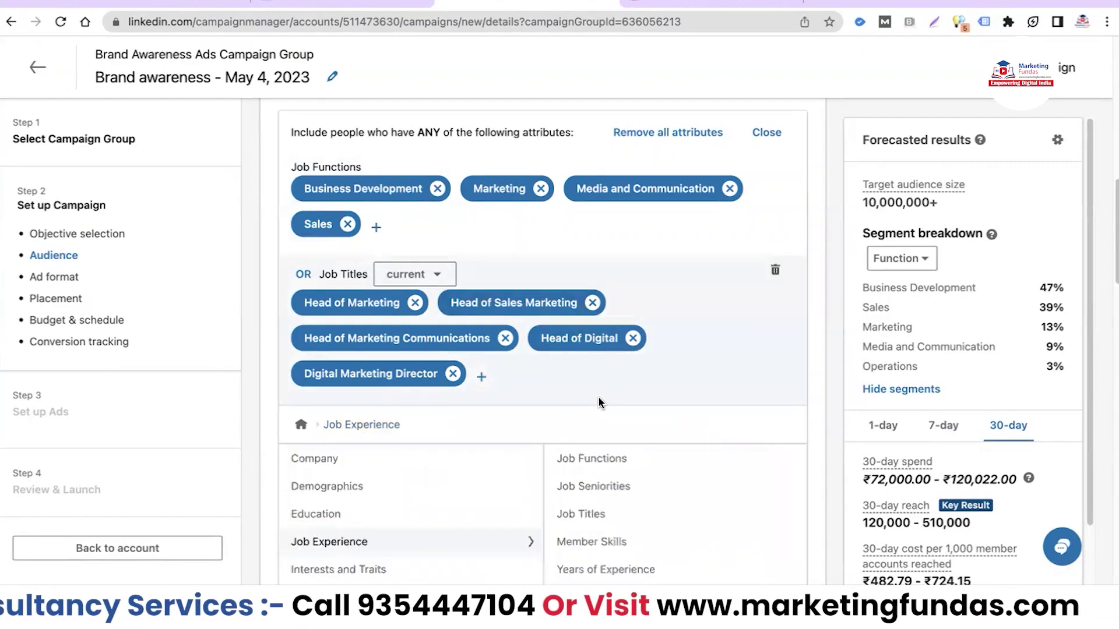
scroll(599, 402, "down", 2)
left_click(351, 499)
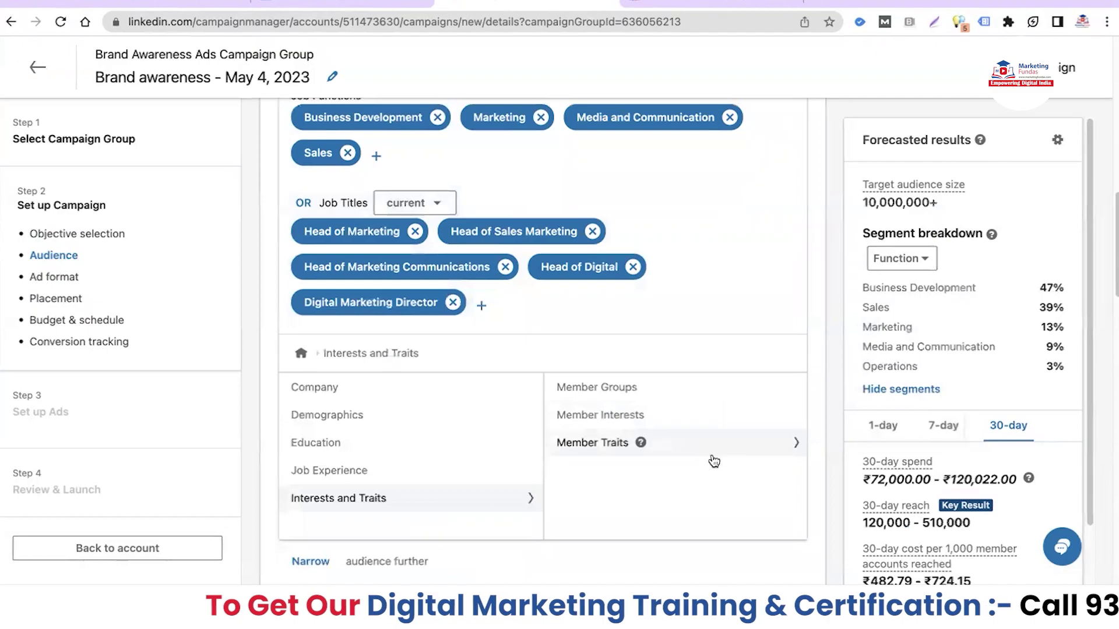
scroll(713, 461, "down", 3)
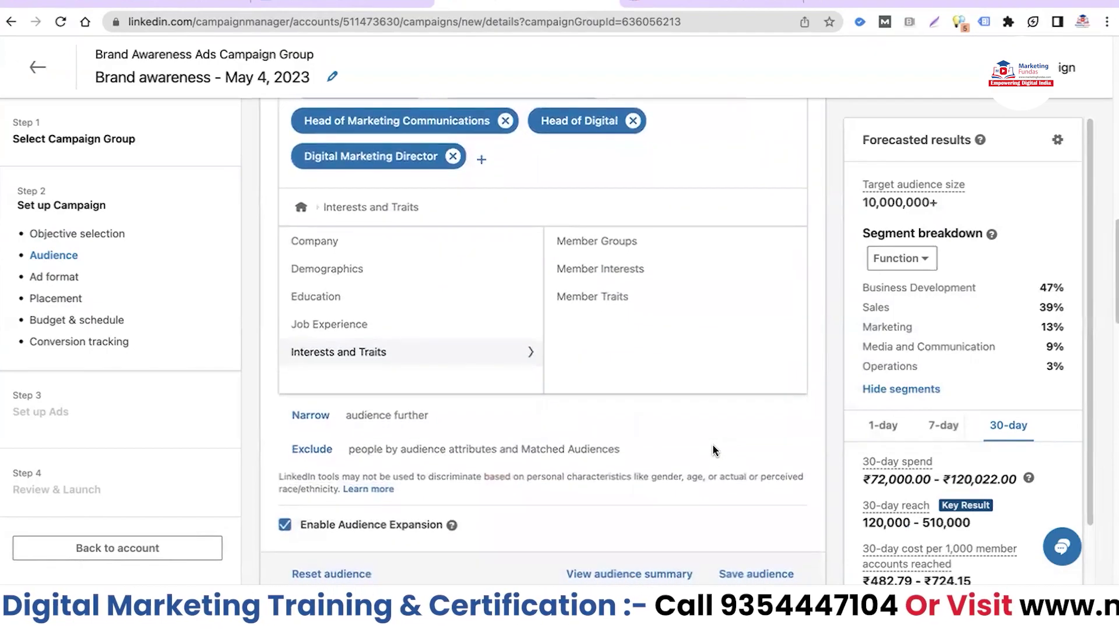
scroll(713, 445, "down", 1)
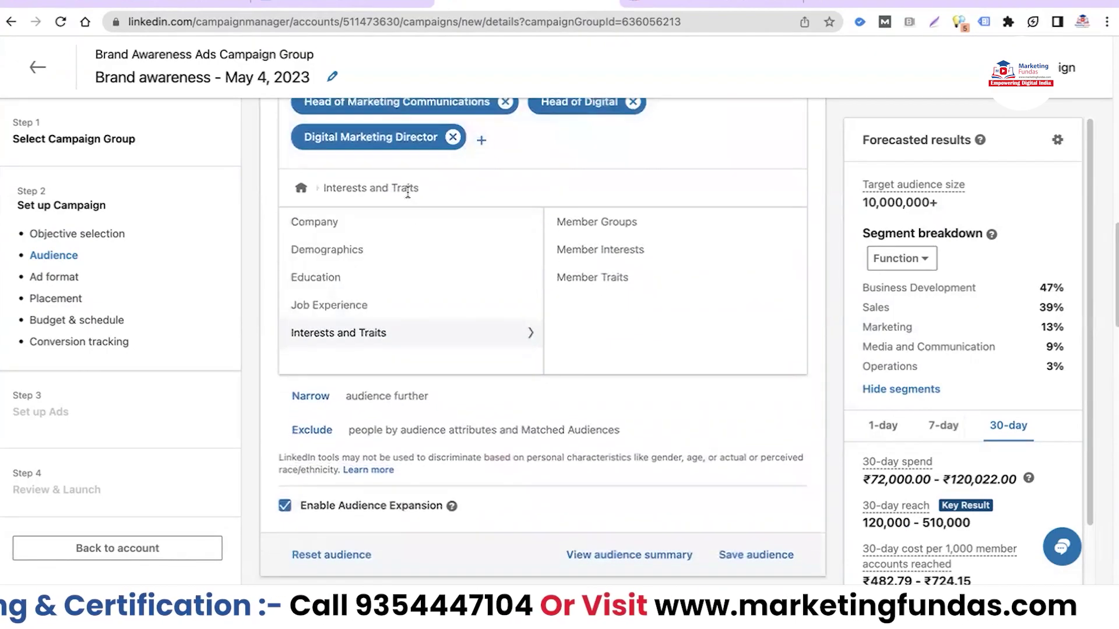
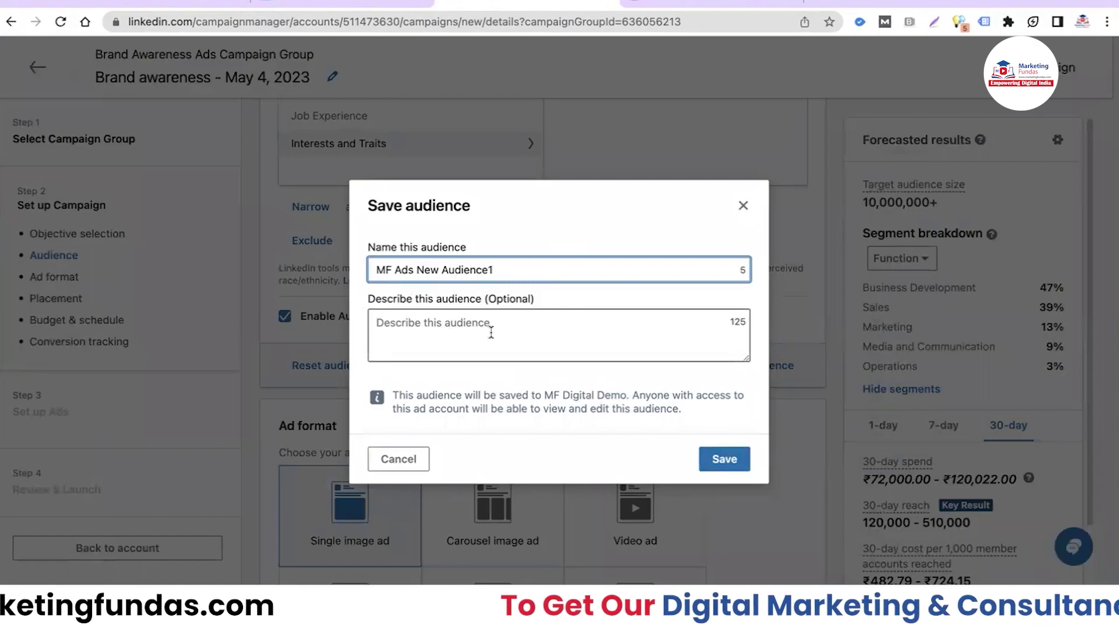
Save the audience as "MF Ads New Audience1" and check for it in the saved audiences list.
left_click(728, 461)
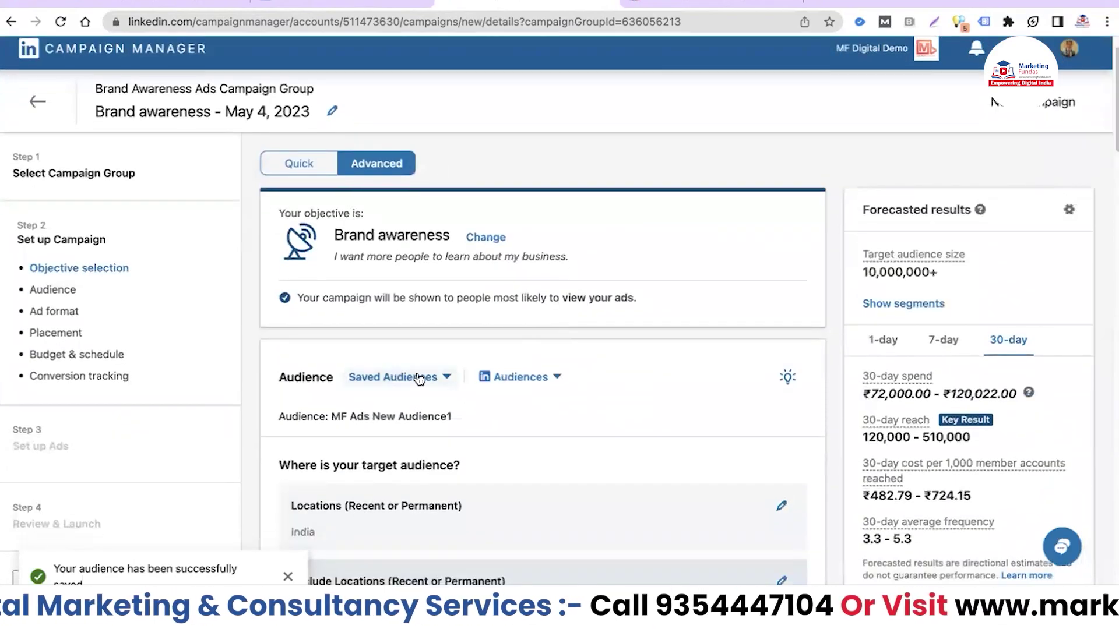
left_click(419, 378)
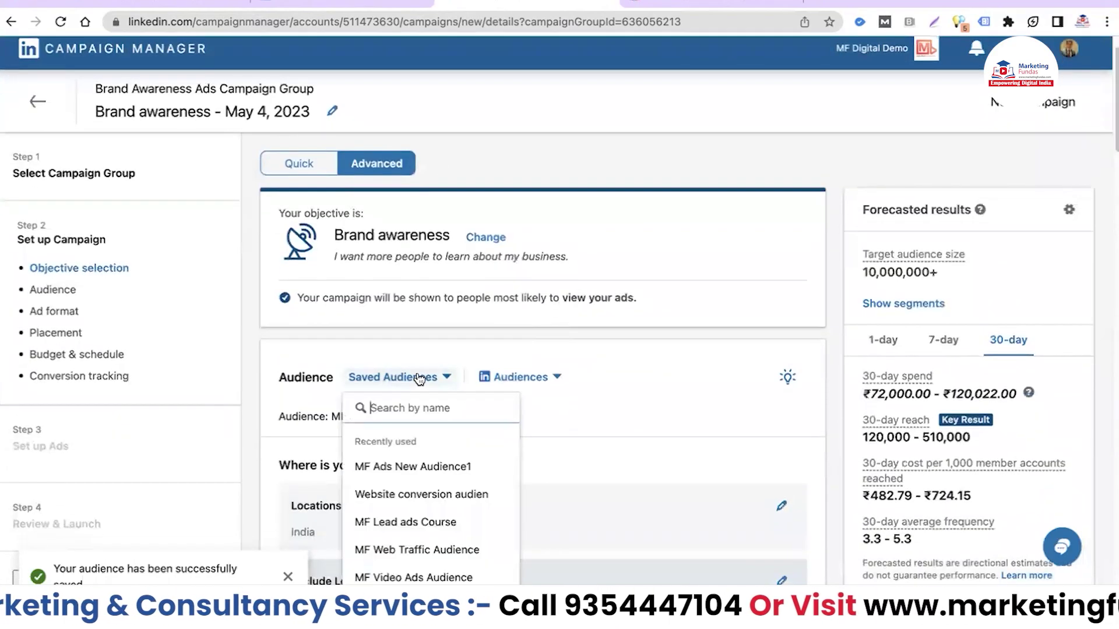
left_click(648, 404)
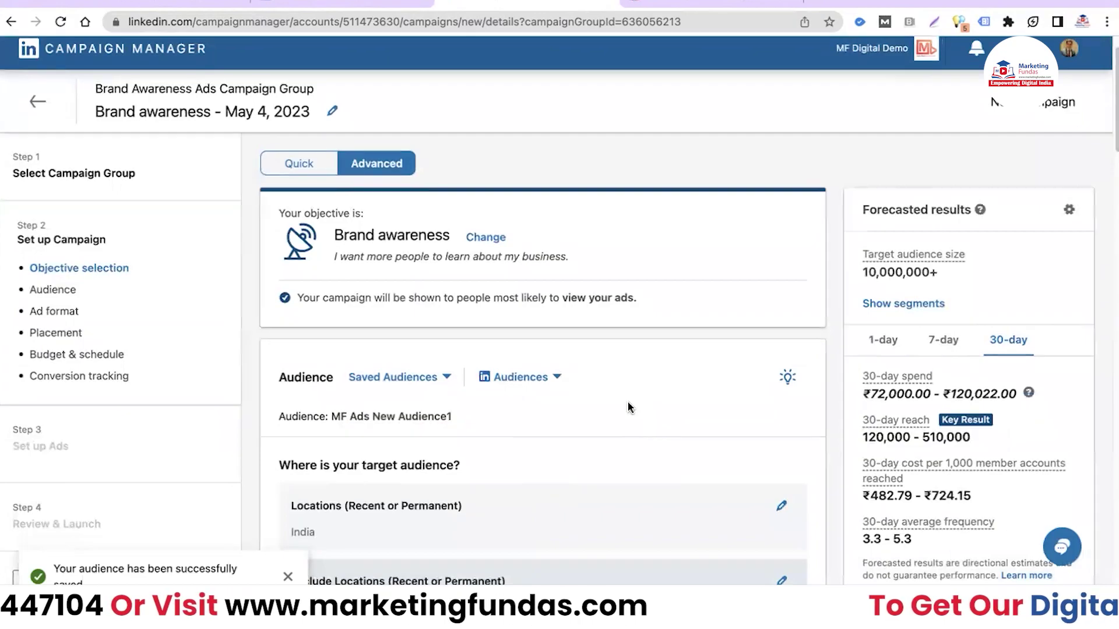
Review the audience settings and forecasted results, and choose Text ad as the campaign's ad format.
scroll(623, 399, "down", 4)
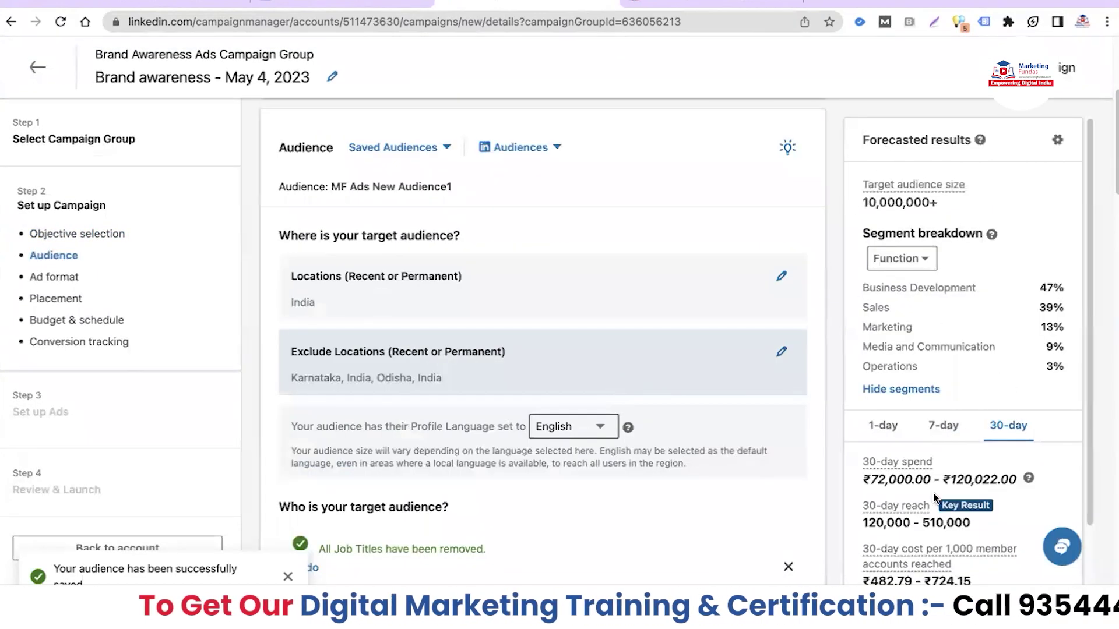
scroll(926, 390, "down", 2)
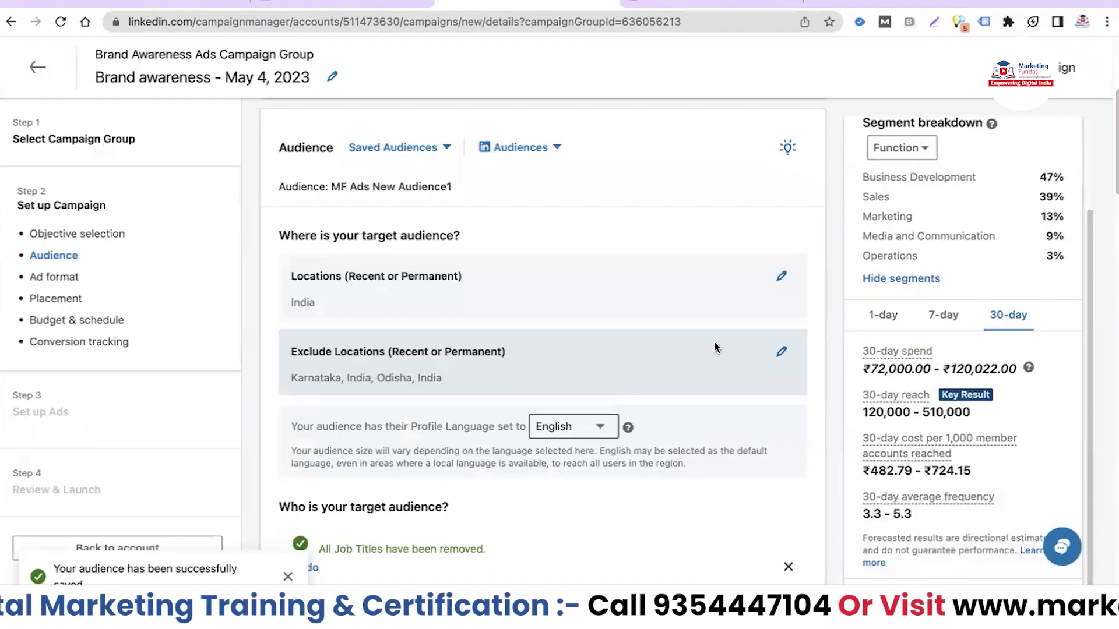
scroll(714, 347, "down", 10)
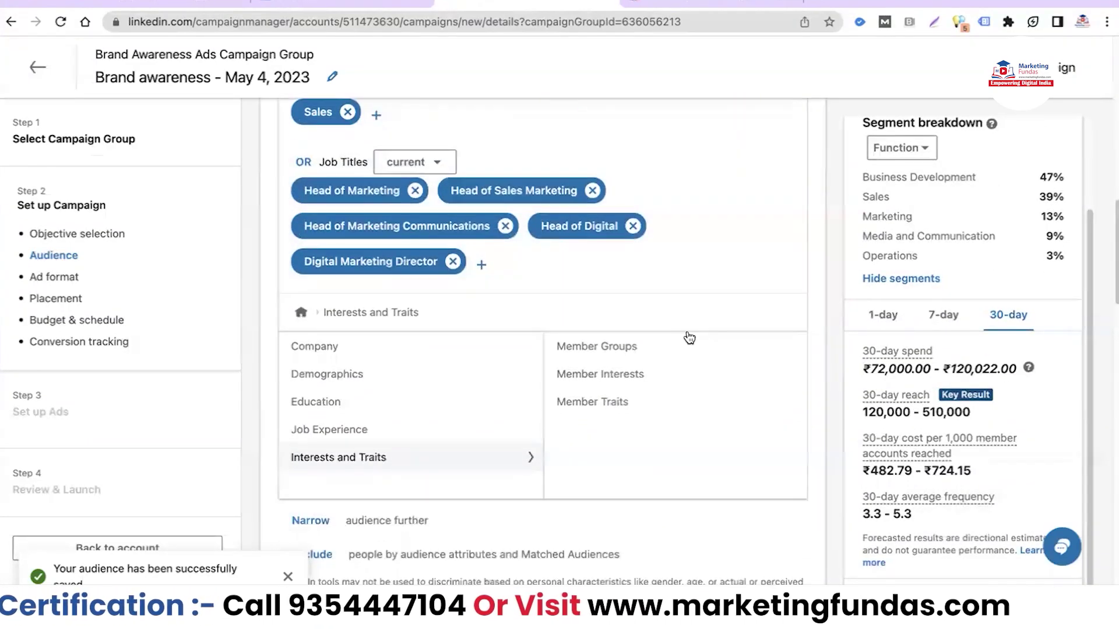
scroll(516, 321, "down", 3)
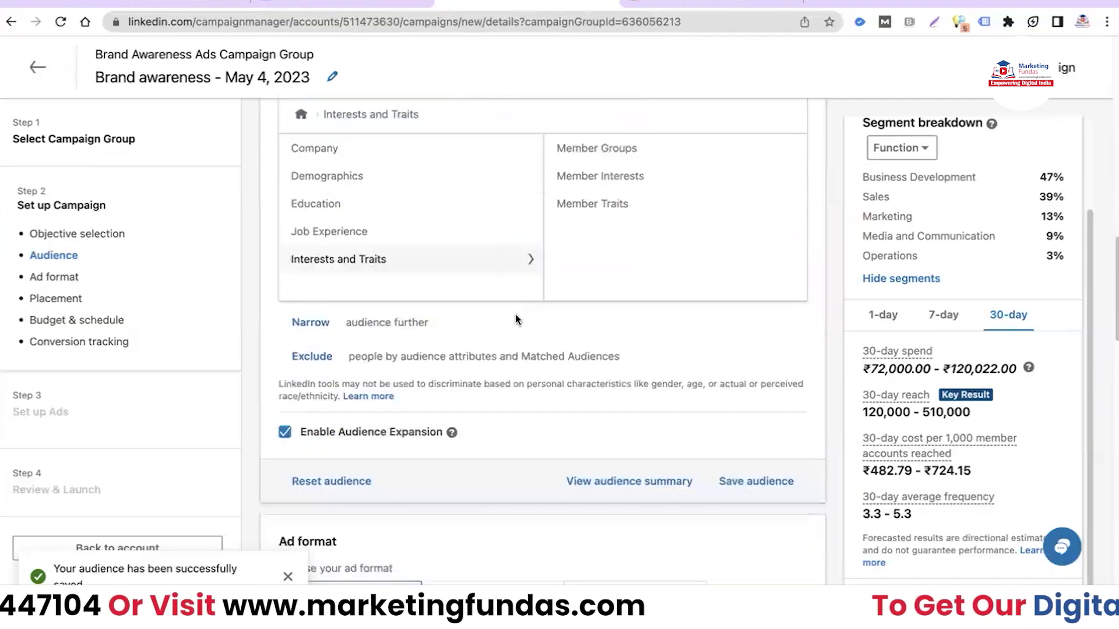
scroll(515, 319, "down", 5)
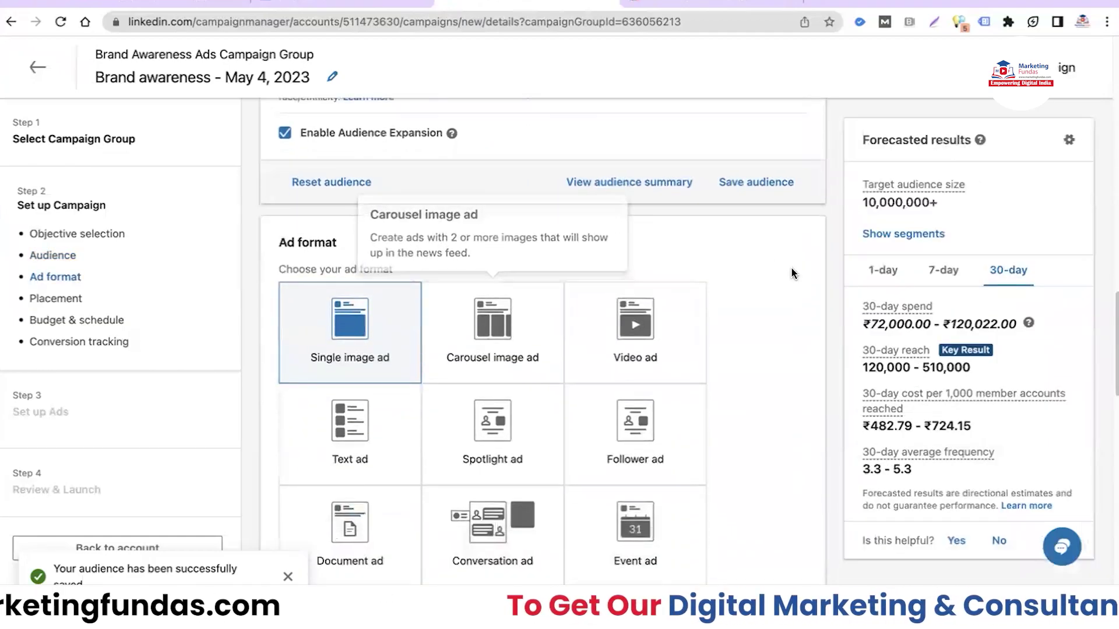
scroll(735, 402, "down", 1)
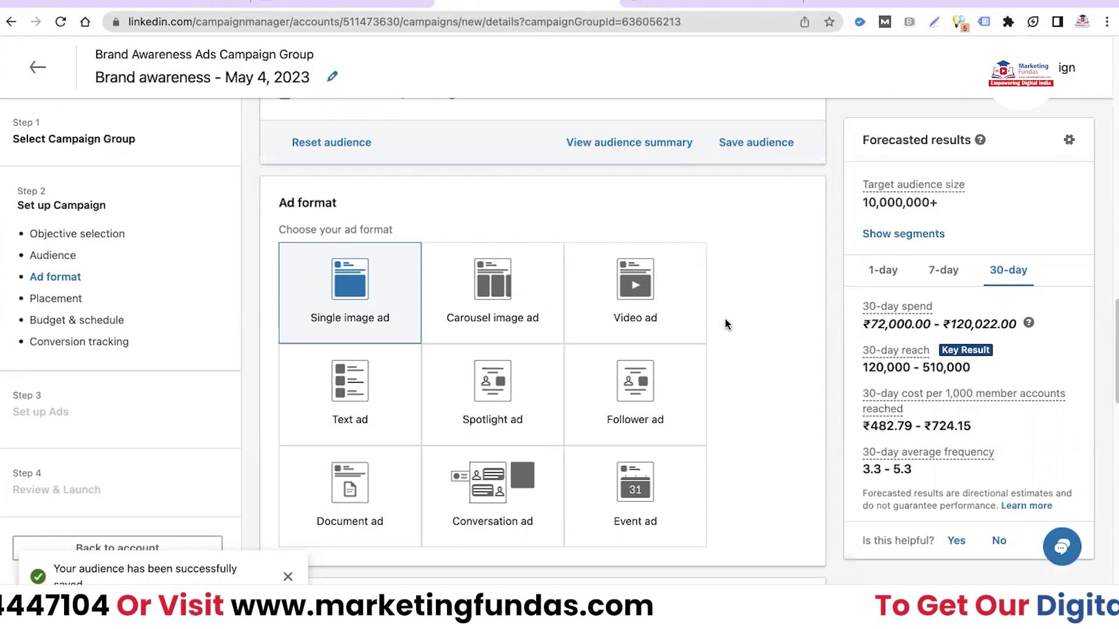
left_click(346, 395)
Look over the placements and change the campaign's budget type to a lifetime budget.
scroll(782, 362, "down", 6)
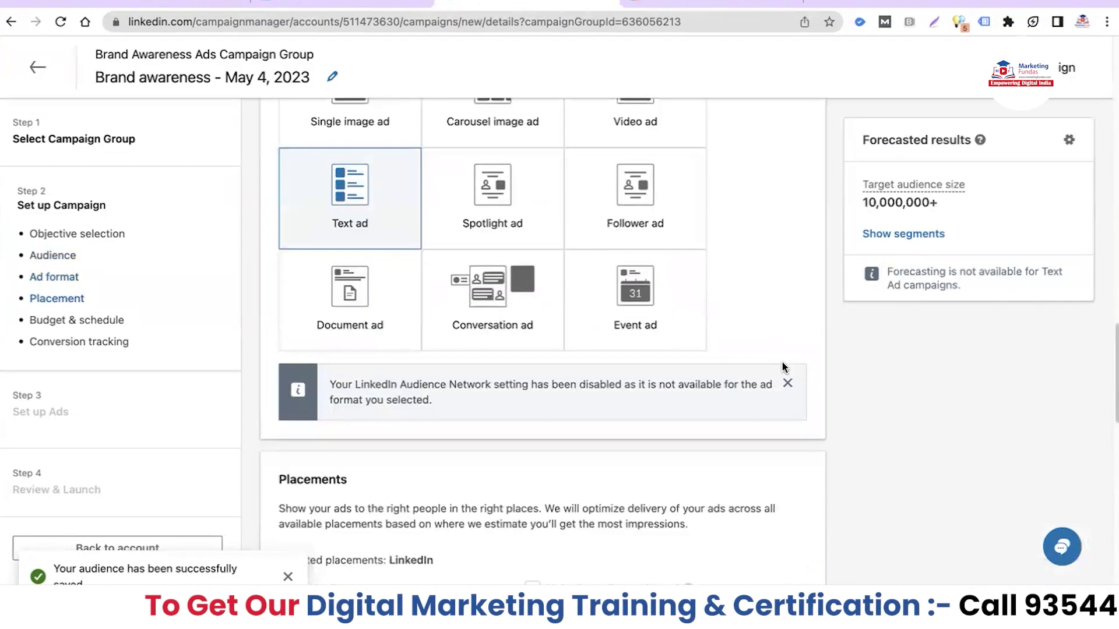
scroll(781, 362, "down", 2)
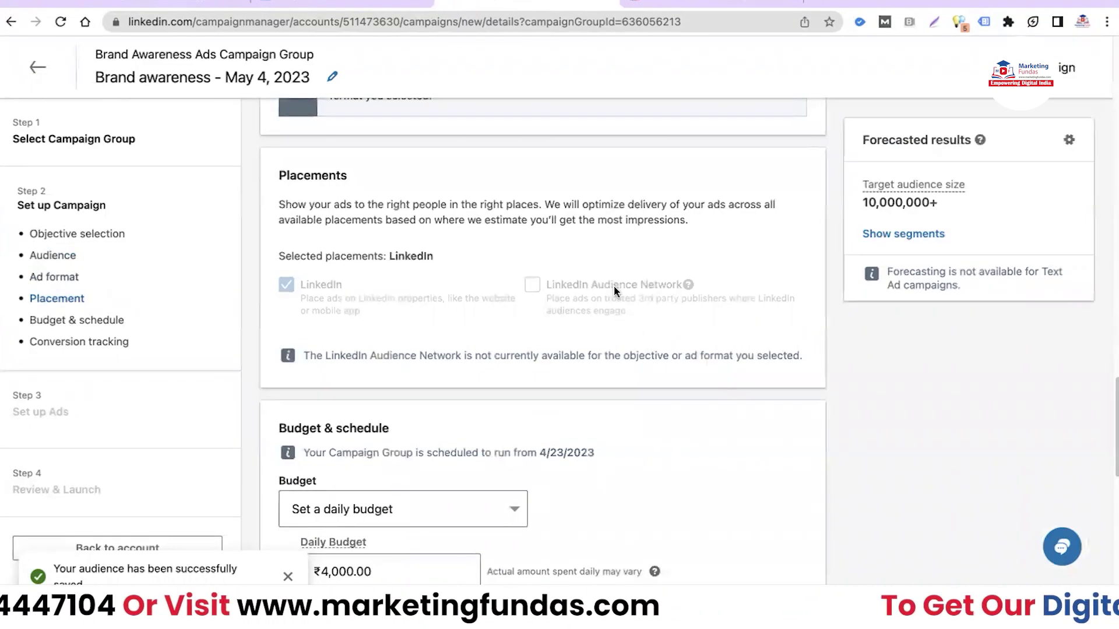
scroll(642, 289, "down", 5)
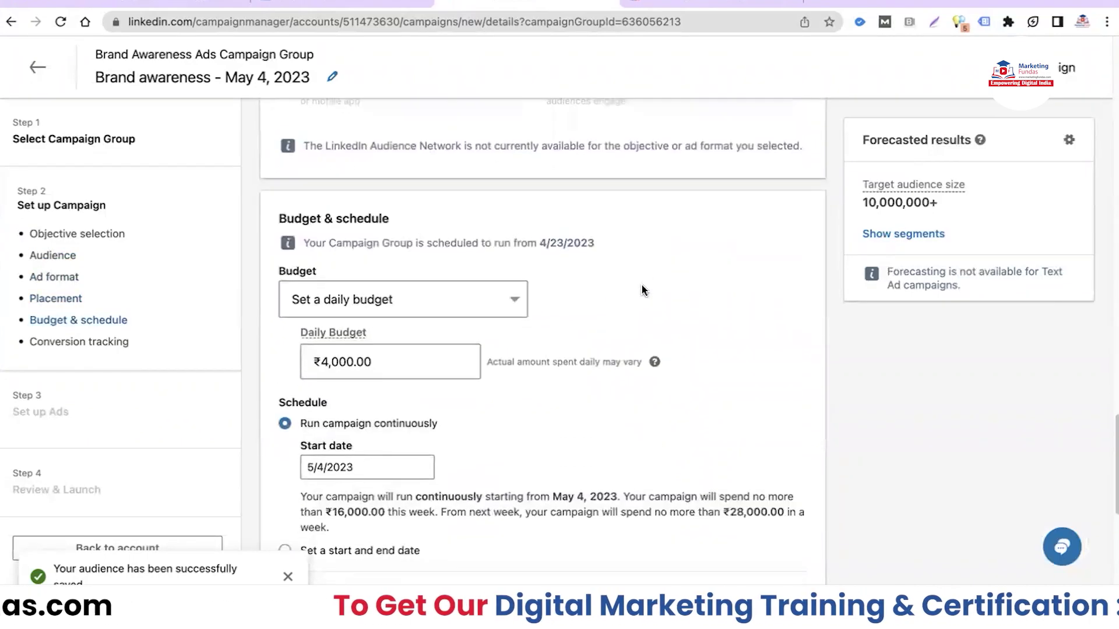
left_click(512, 306)
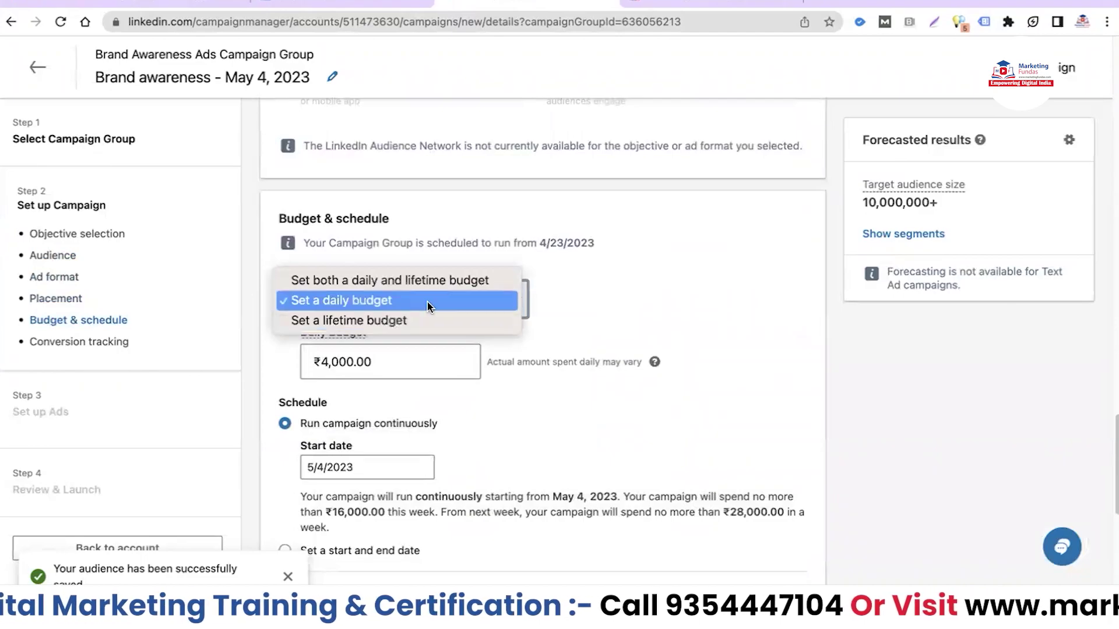
left_click(386, 320)
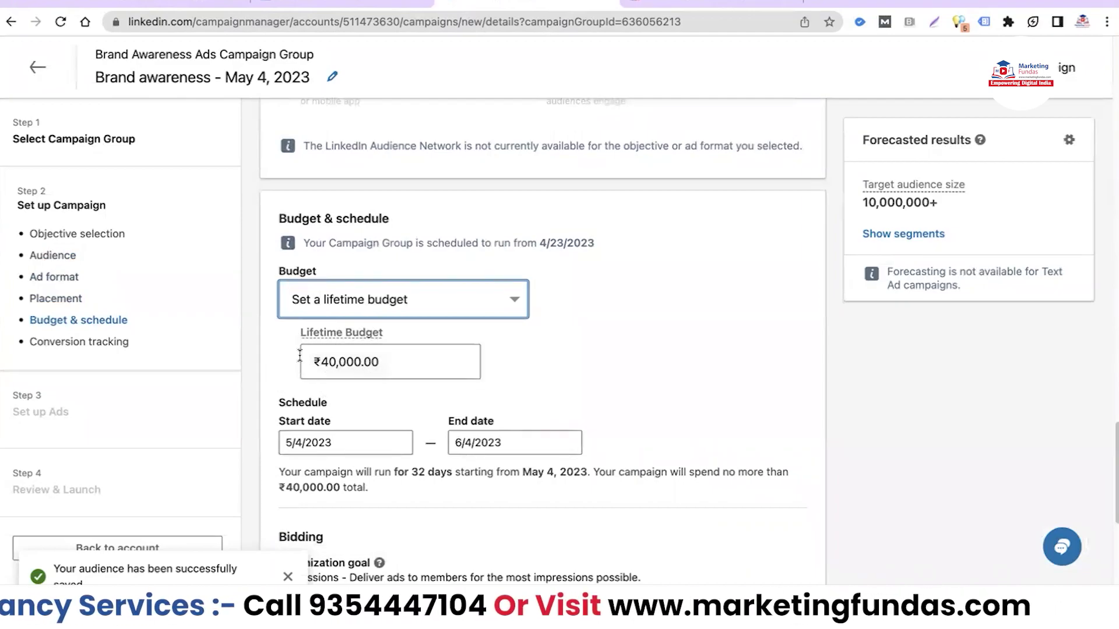
Switch the campaign's budget type to a daily budget and set the amount to ₹2,000.
left_click(410, 361)
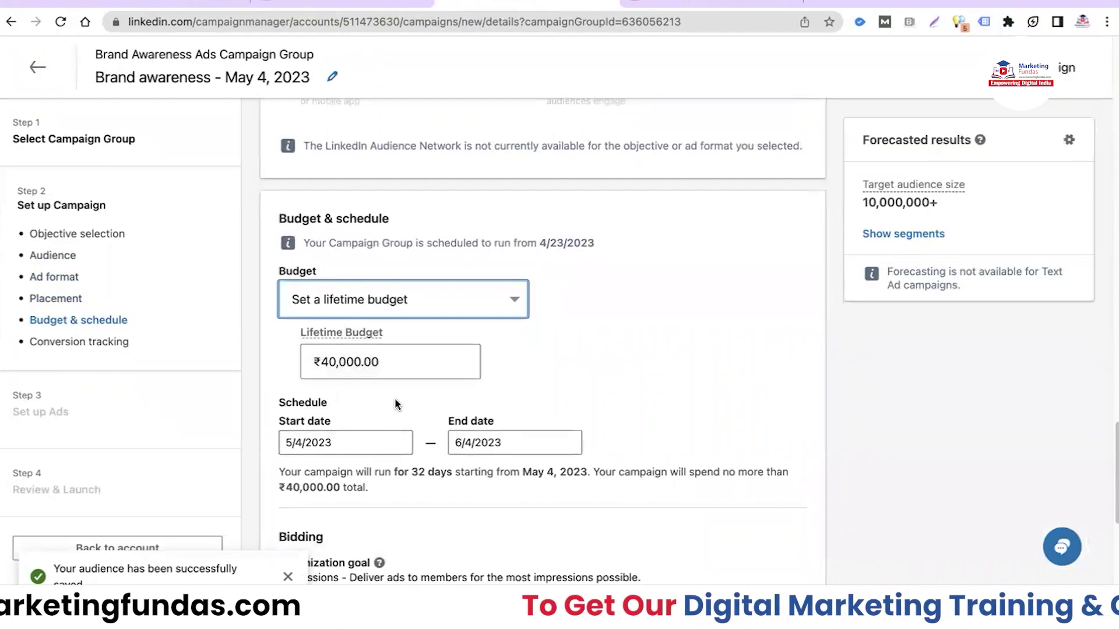
scroll(394, 397, "down", 1)
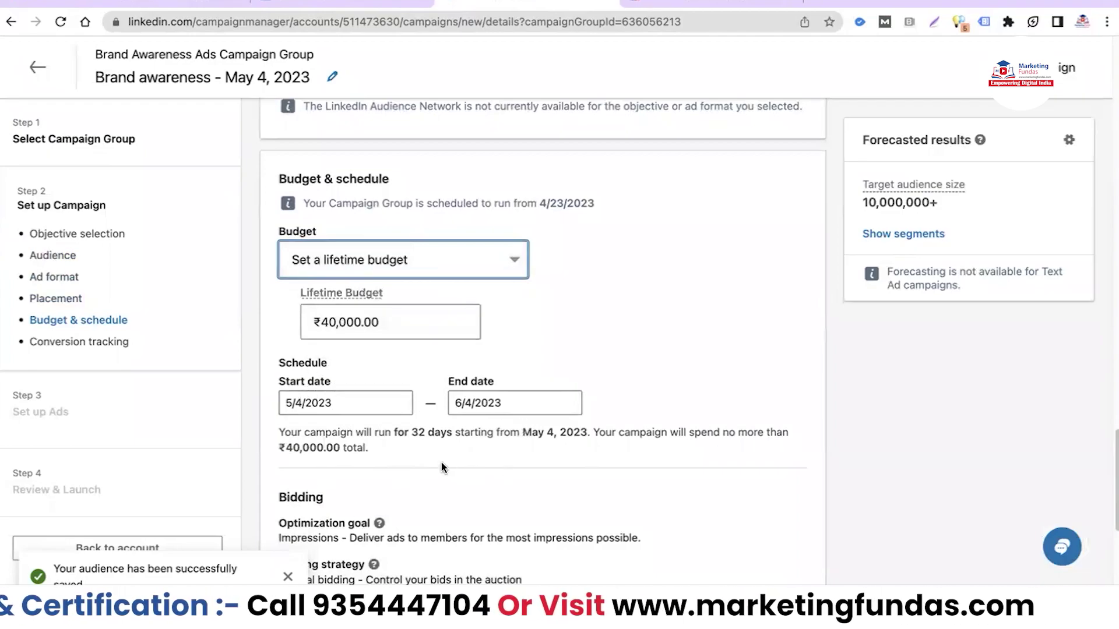
left_click(512, 262)
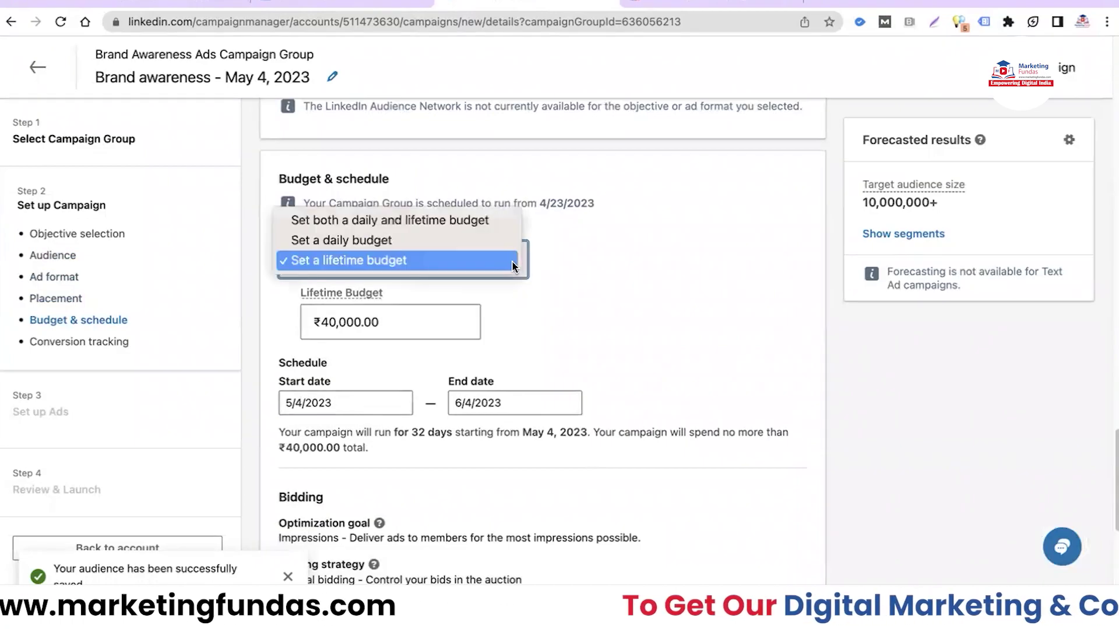
left_click(355, 243)
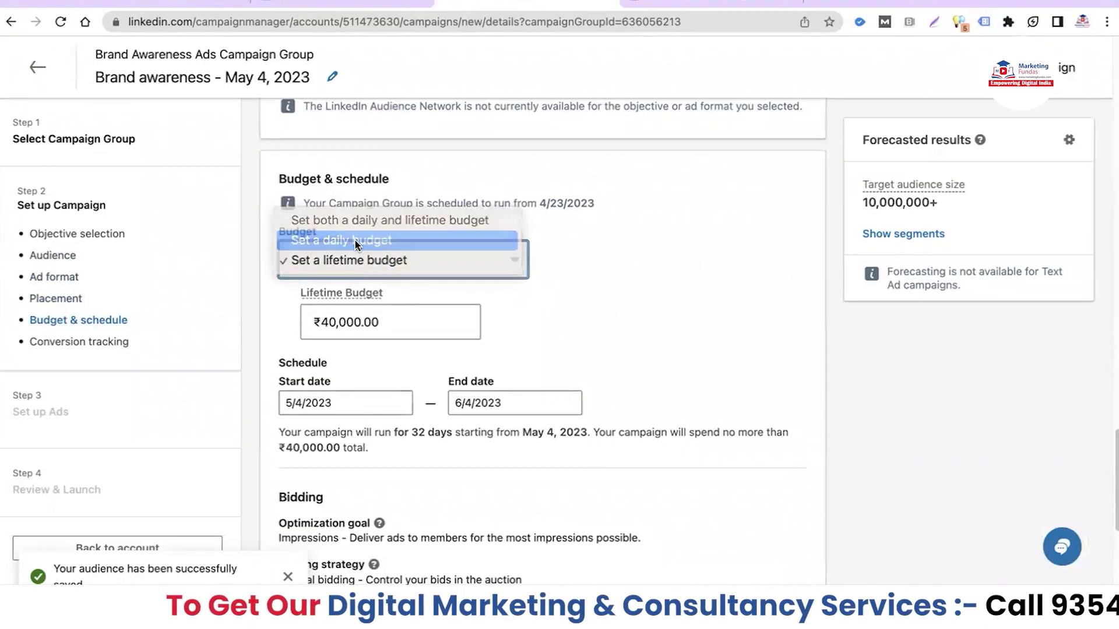
left_click(415, 320)
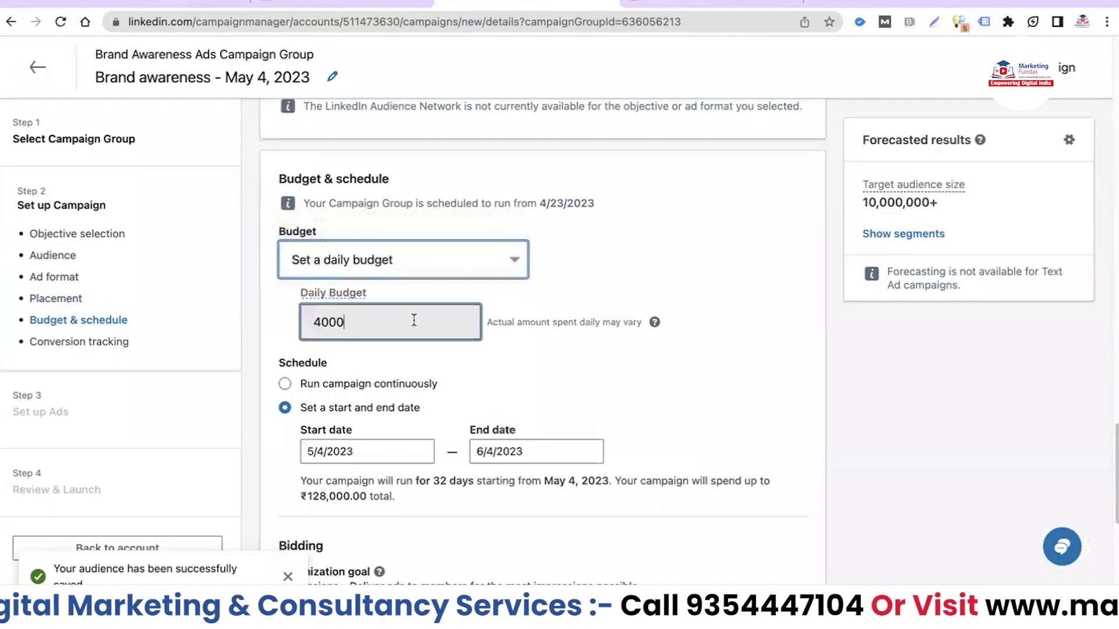
key("BackSpace")
key("BackSpace")
key("BackSpace")
key("BackSpace")
type("2000")
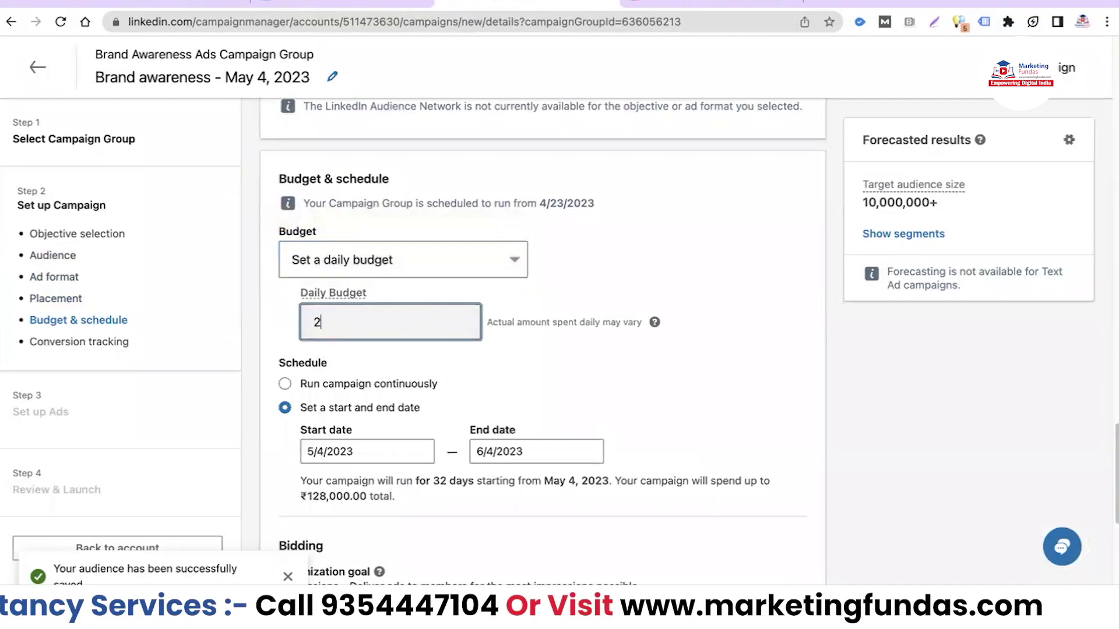
left_click(738, 403)
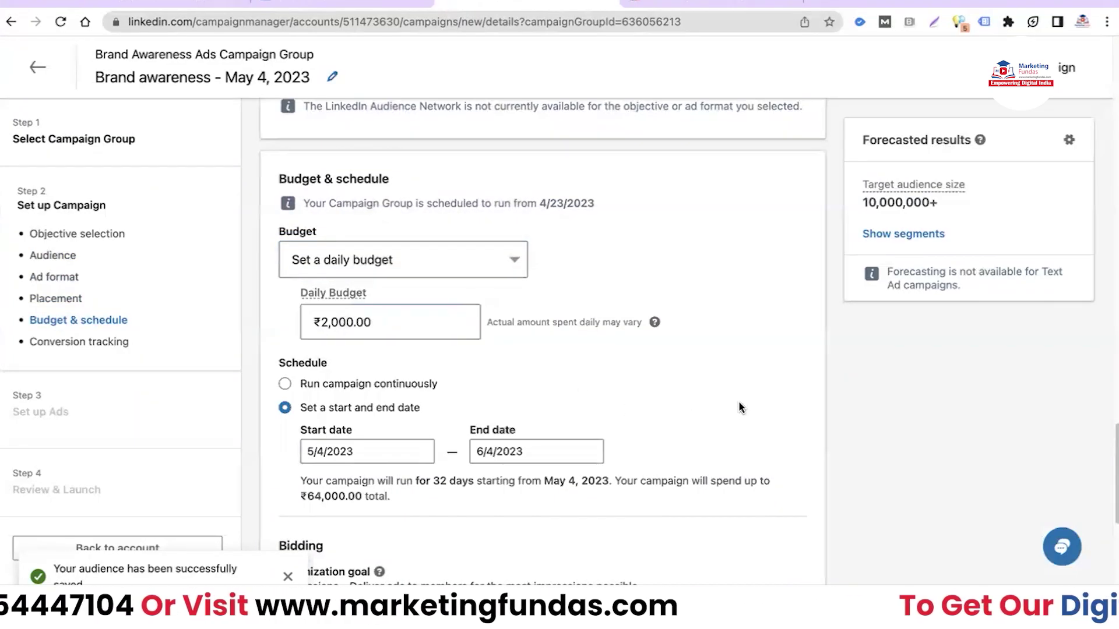
Set the campaign schedule to run continuously, and check the manual bid per 1,000 impressions.
scroll(635, 376, "down", 3)
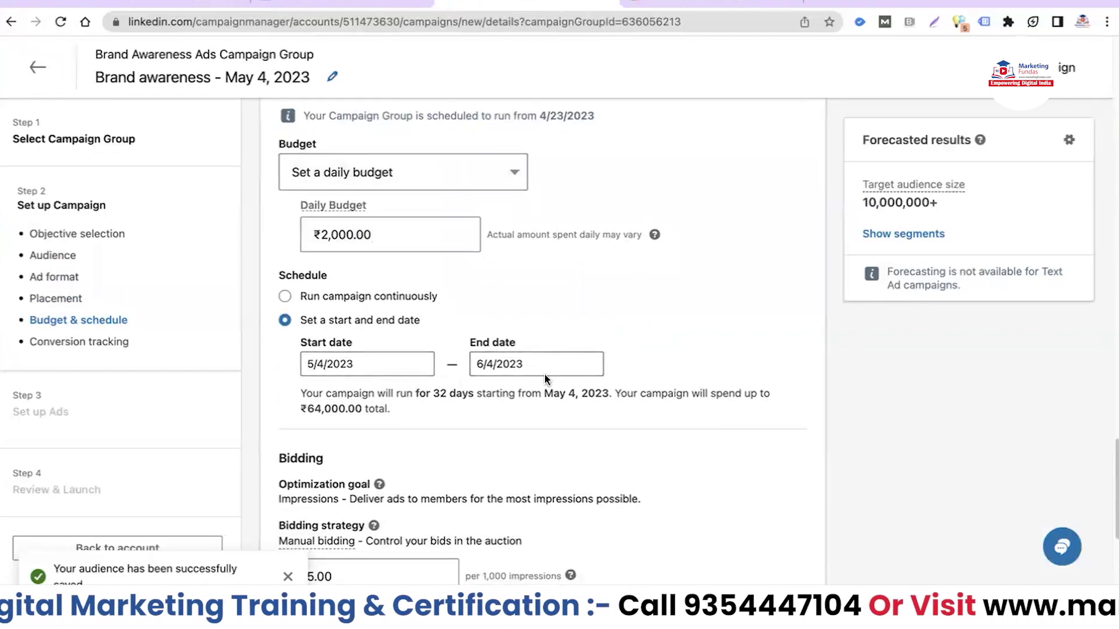
left_click(287, 297)
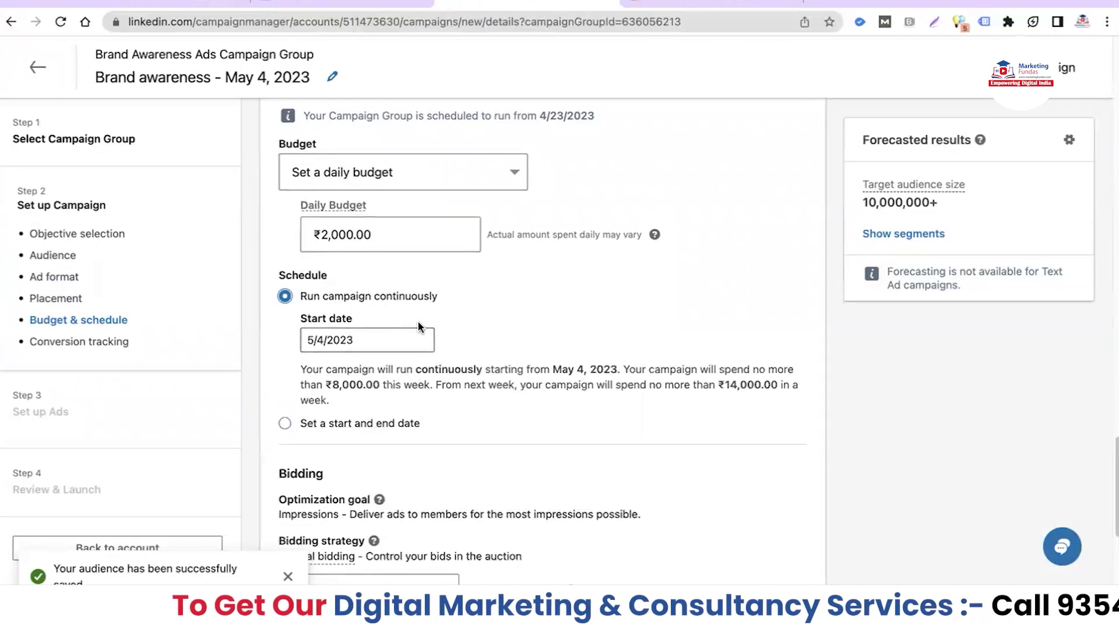
scroll(474, 338, "down", 2)
scroll(475, 338, "down", 1)
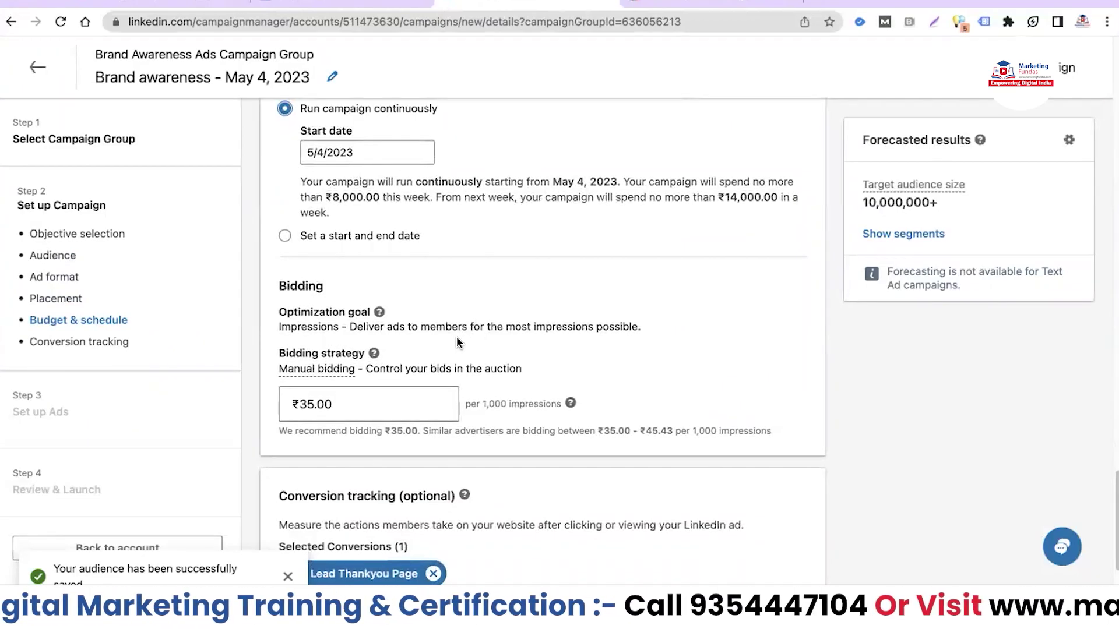
scroll(456, 341, "down", 3)
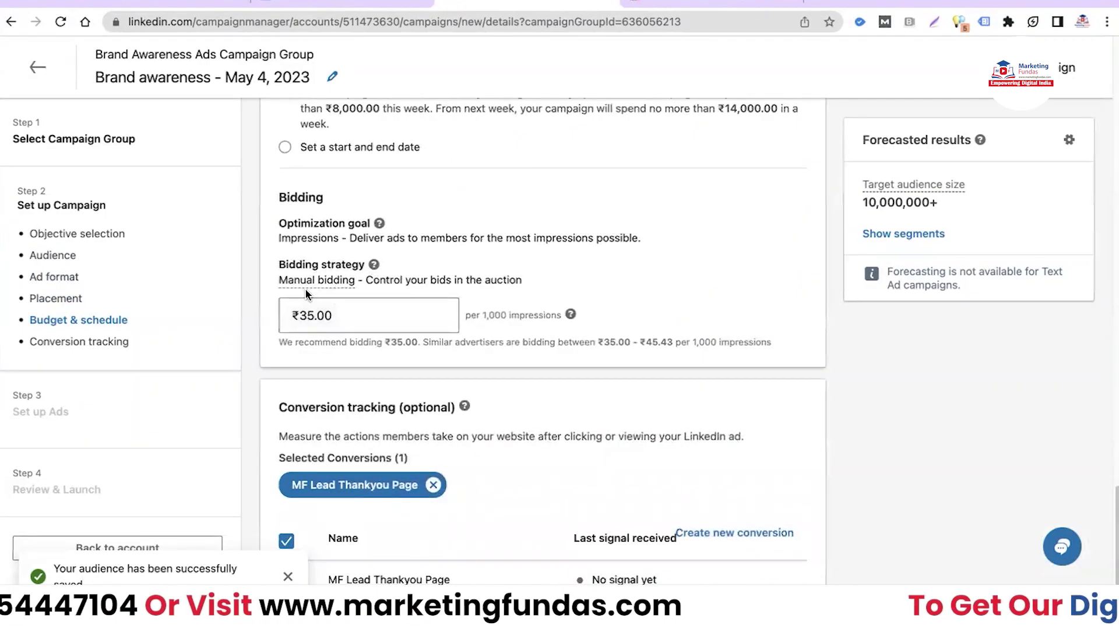
left_click(416, 317)
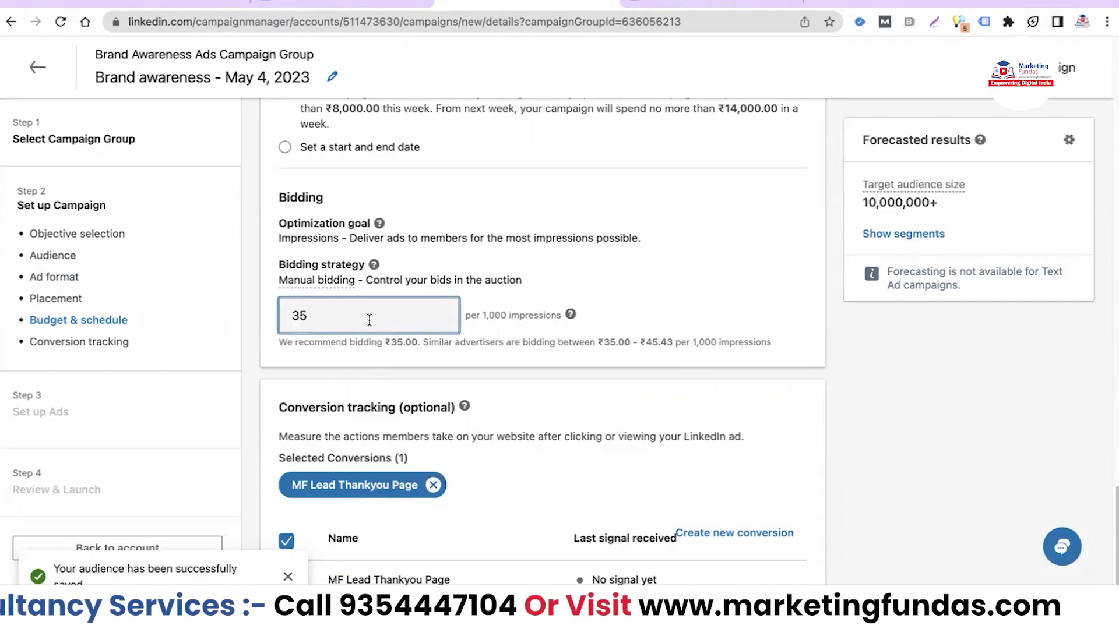
Check the selected conversions under conversion tracking, and save the campaign setup with its objective and ad format.
scroll(532, 395, "down", 2)
scroll(530, 388, "down", 1)
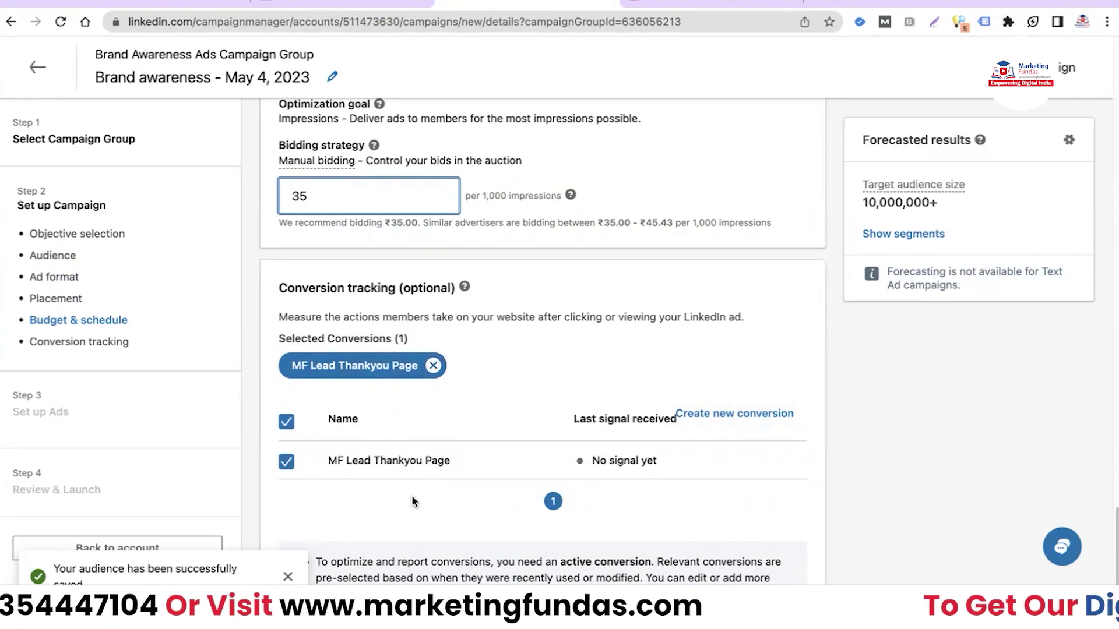
scroll(420, 484, "down", 3)
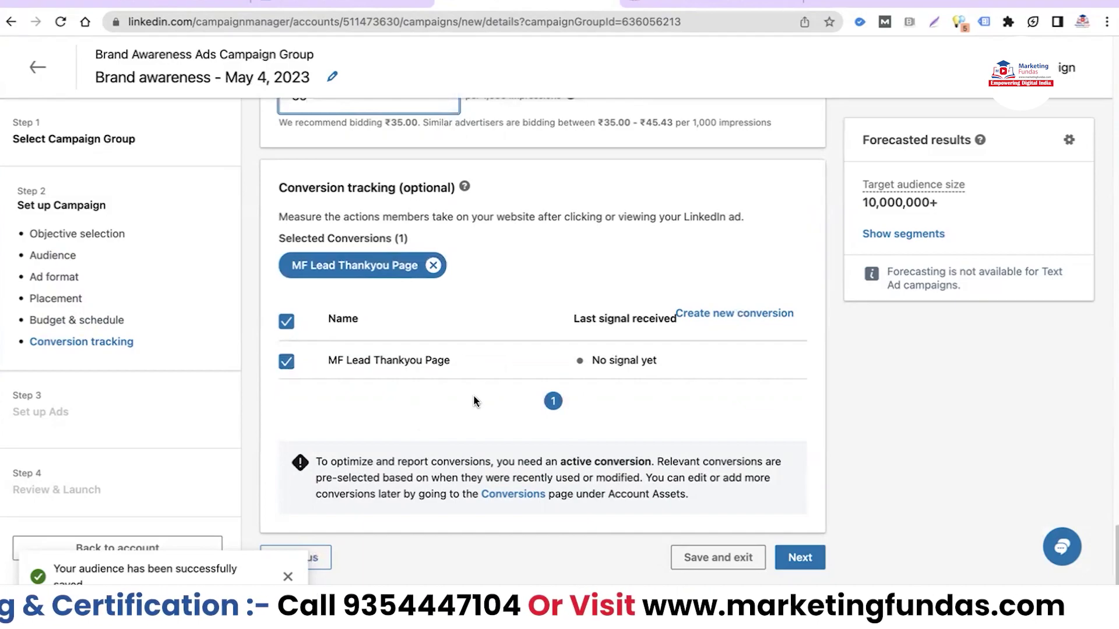
left_click(801, 563)
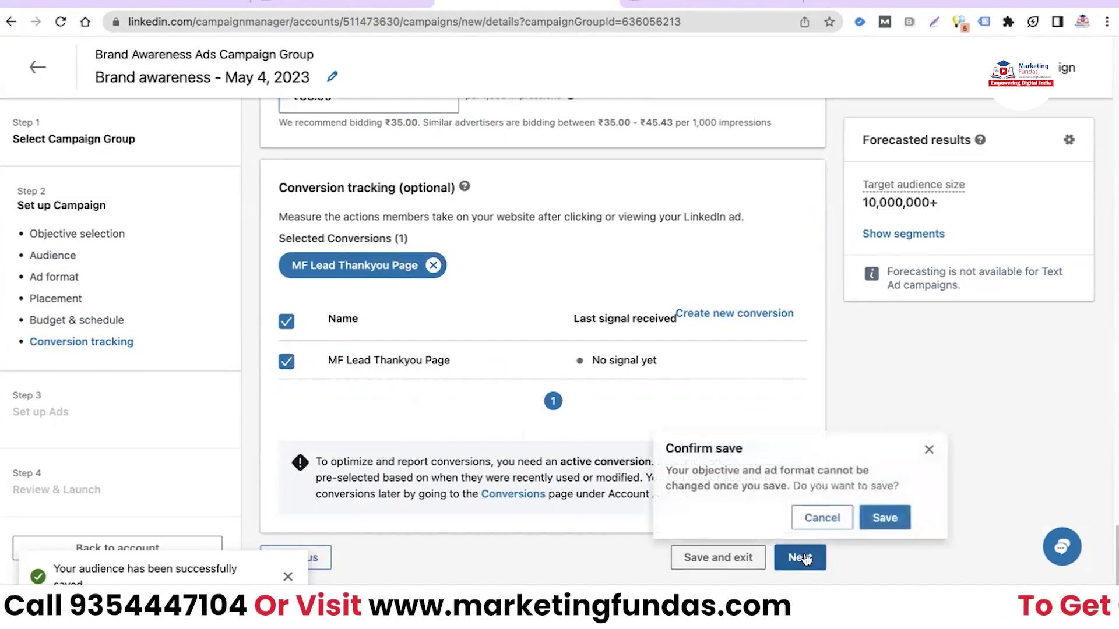
left_click(885, 518)
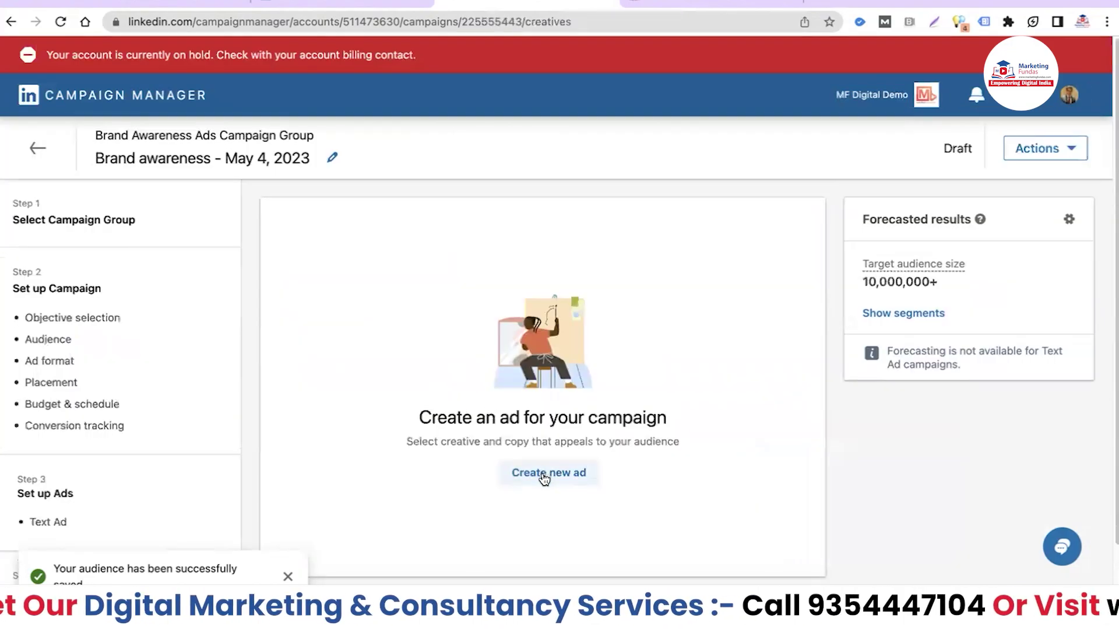
Create a new text ad for the campaign and upload 116x116.jpg from Downloads as its image.
left_click(544, 474)
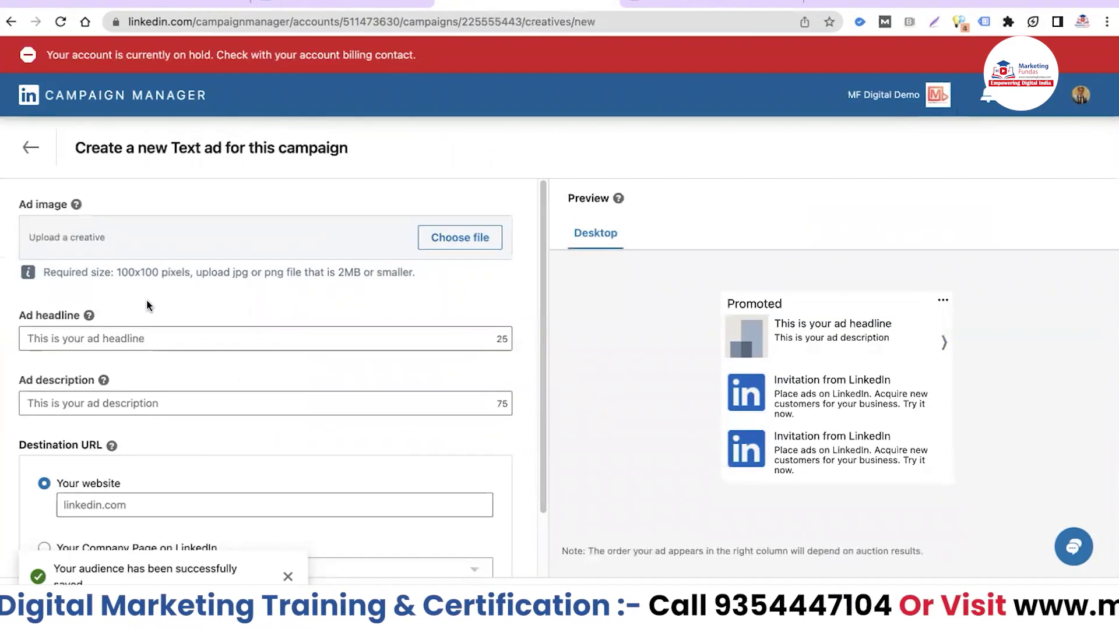
left_click(479, 244)
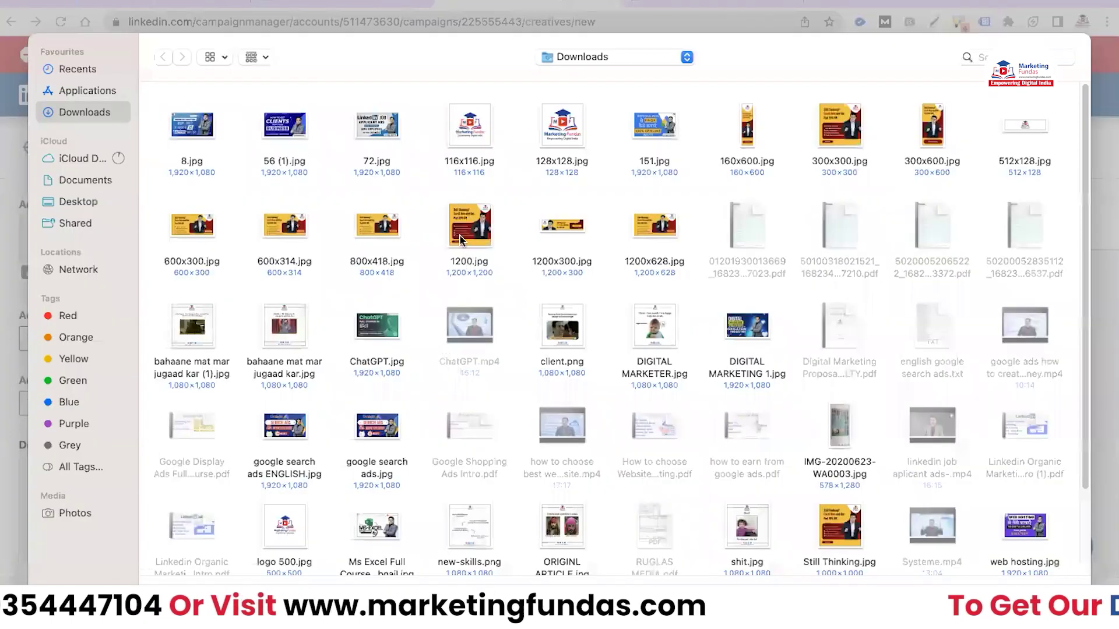
left_click(473, 167)
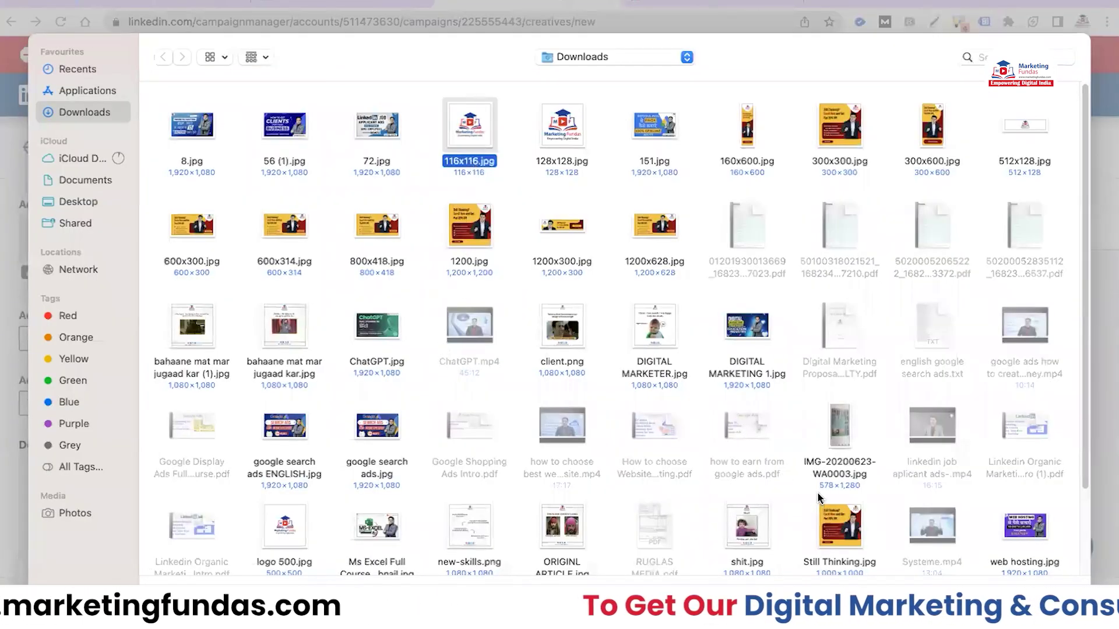
key("Return")
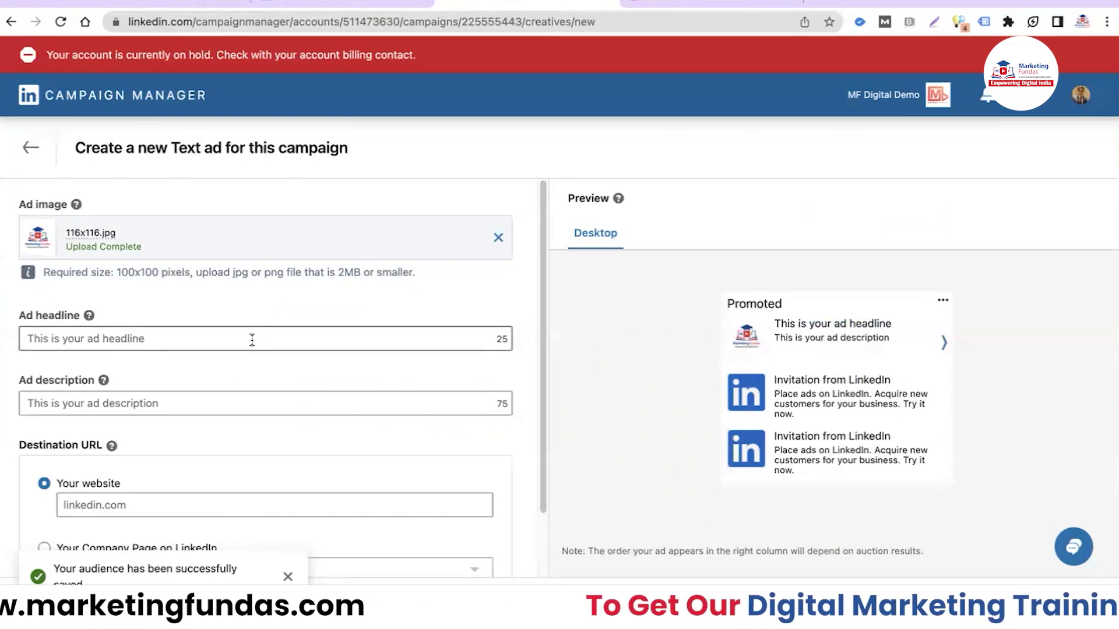
Enter "Digital Marketing Agency" as the ad headline.
left_click(206, 342)
left_click(204, 341)
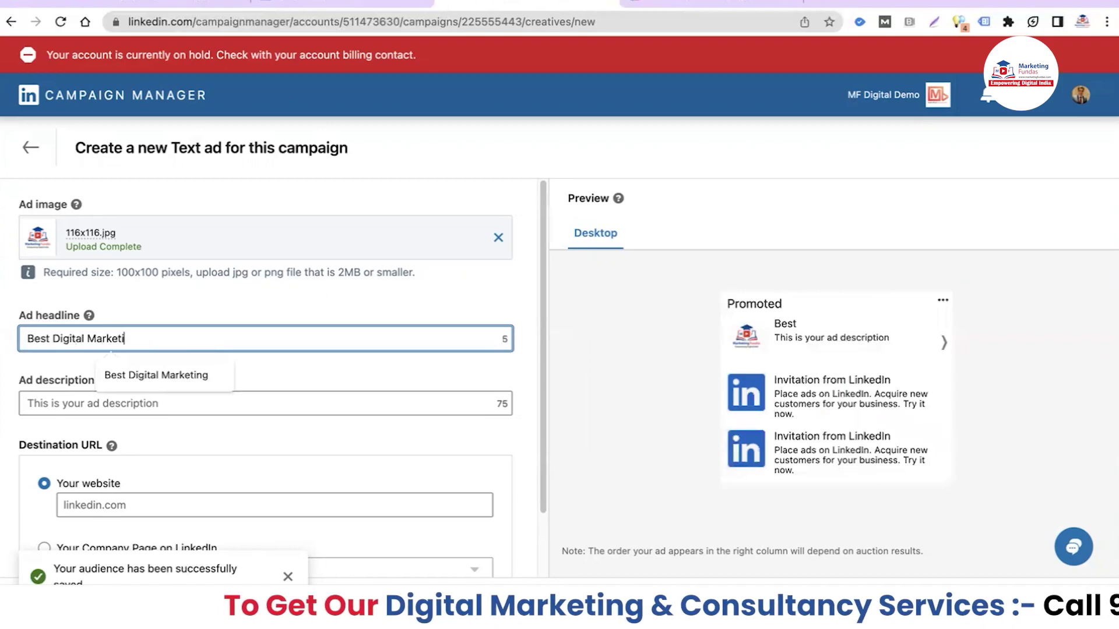
type("A")
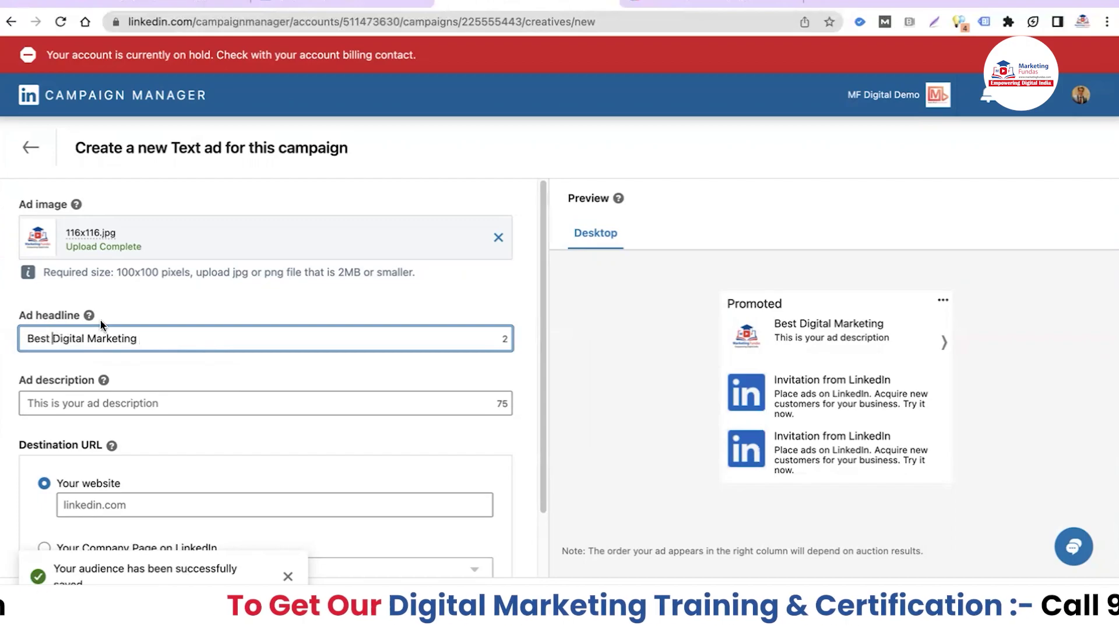
key("BackSpace")
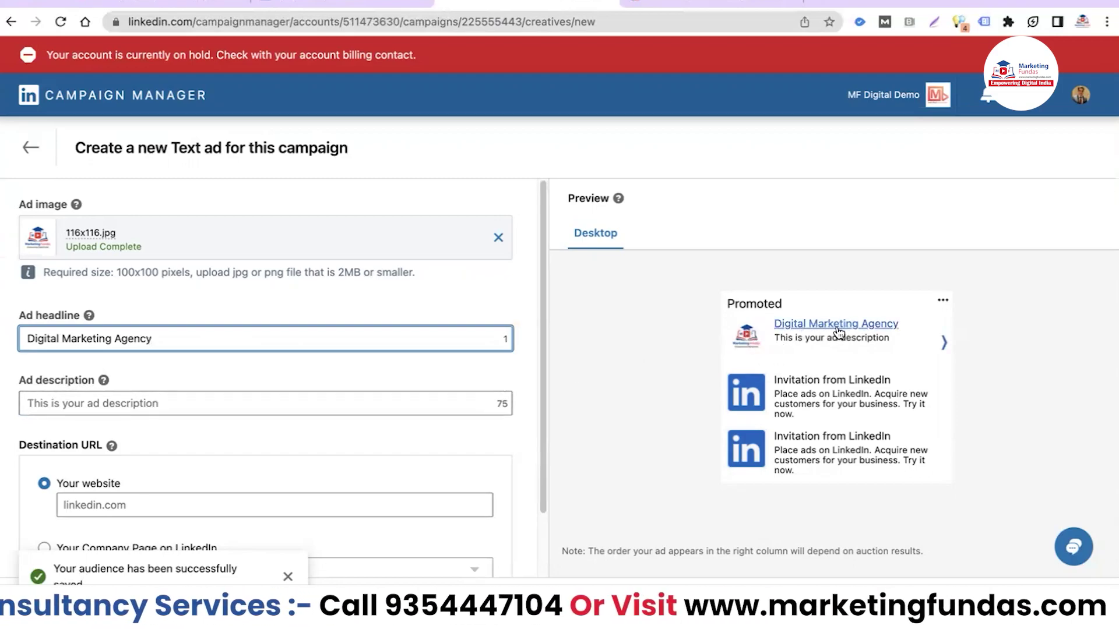
Enter "Get 50% Discount Offer" as the ad description.
left_click(255, 402)
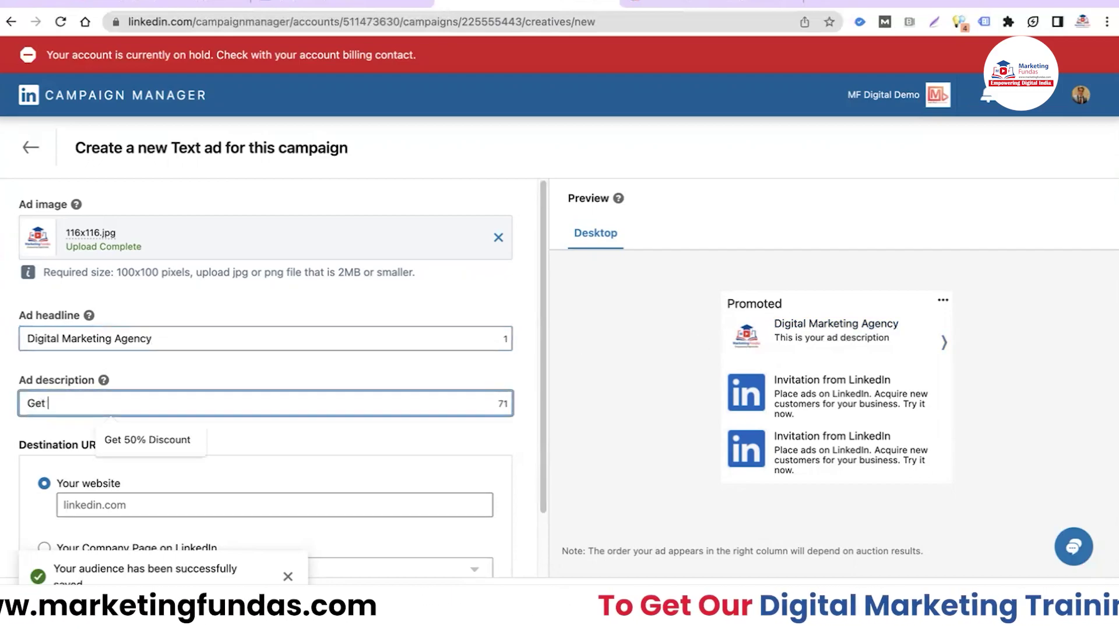
type("Get 50")
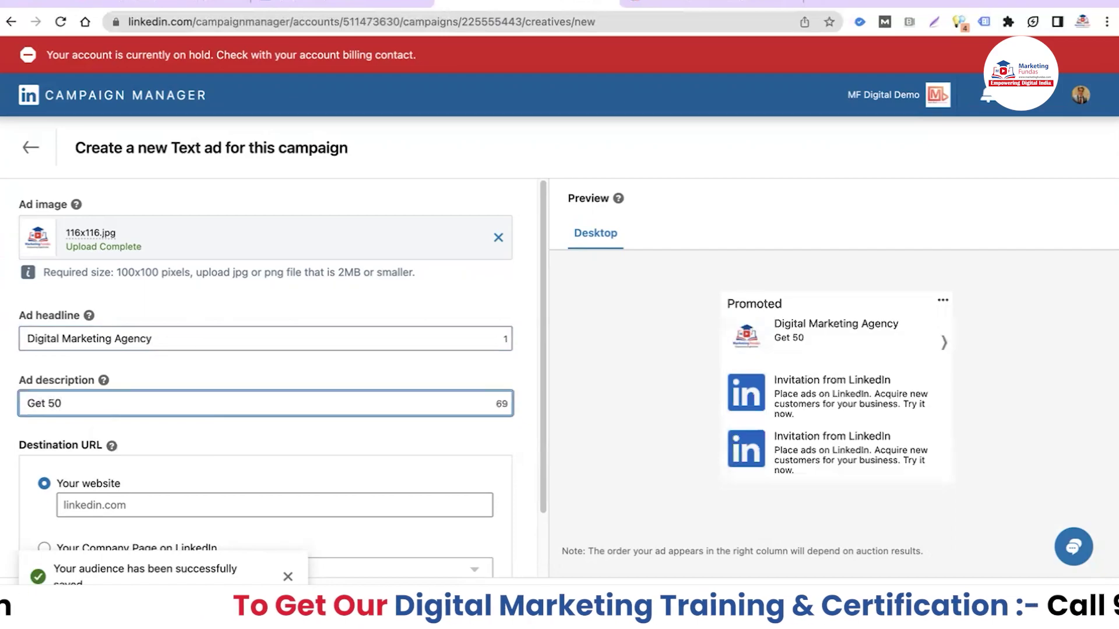
type("% Disco")
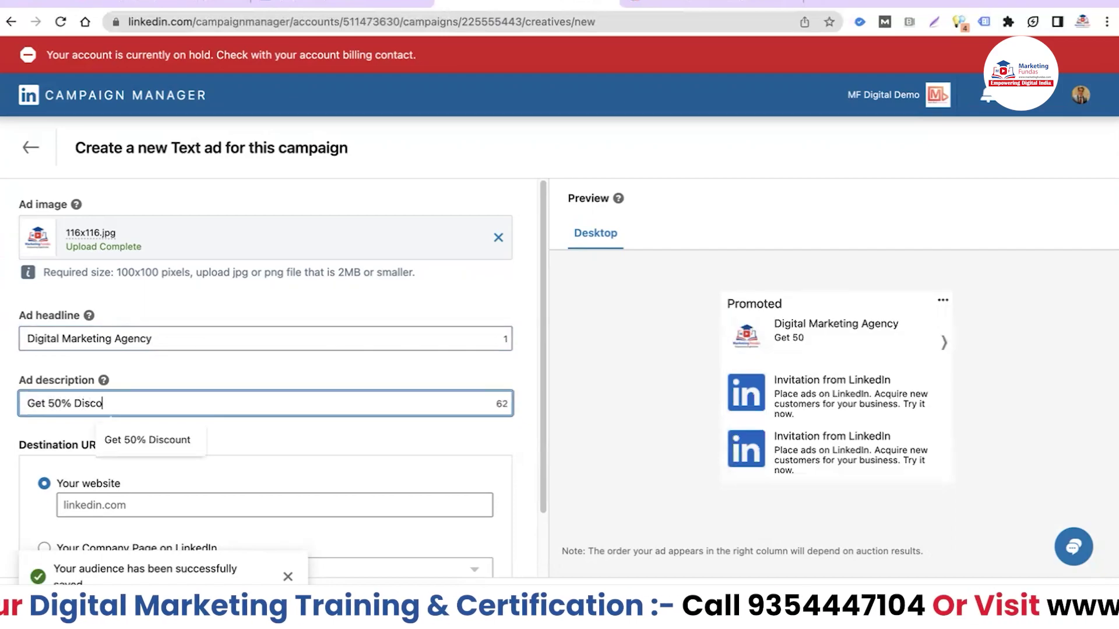
type("unt Offer")
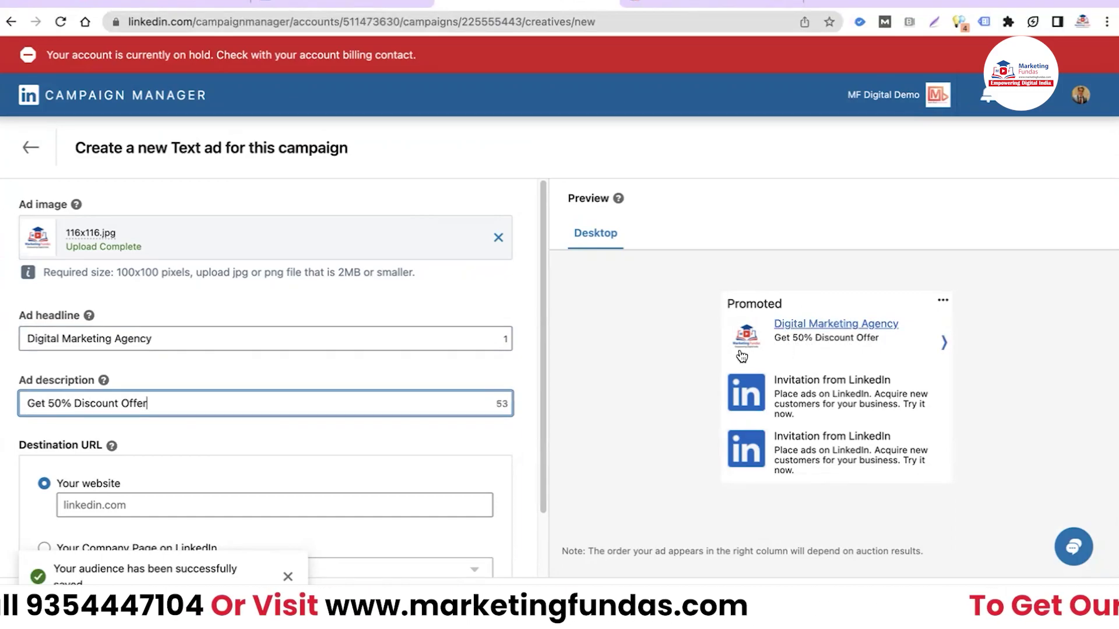
Try the LinkedIn company page as the ad's destination, look at its page options, and switch back to the website destination.
scroll(434, 390, "down", 1)
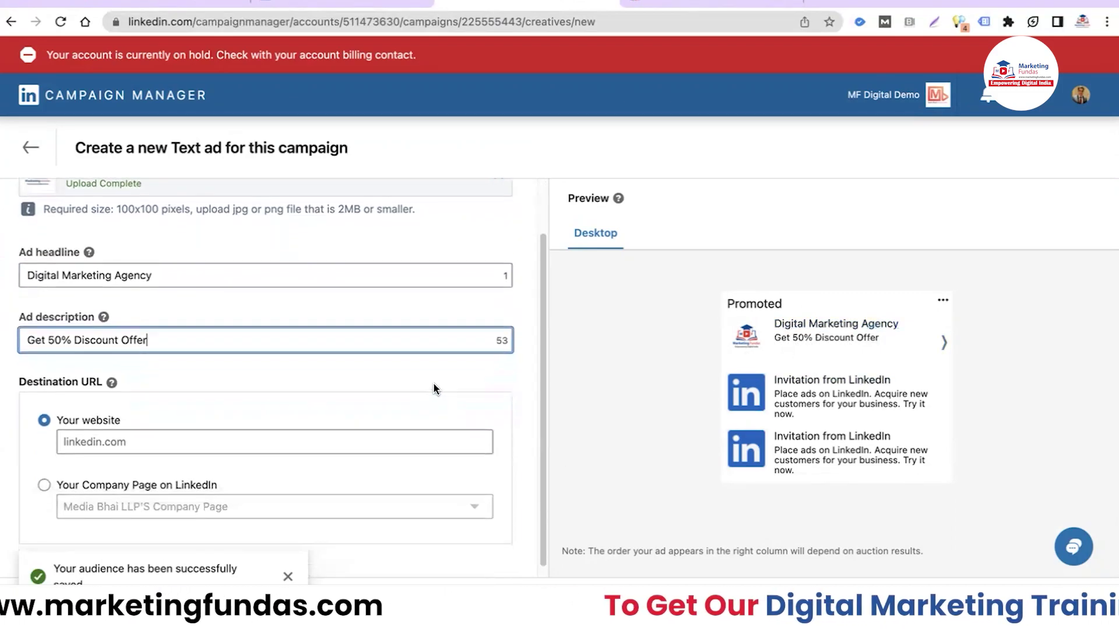
scroll(362, 359, "down", 1)
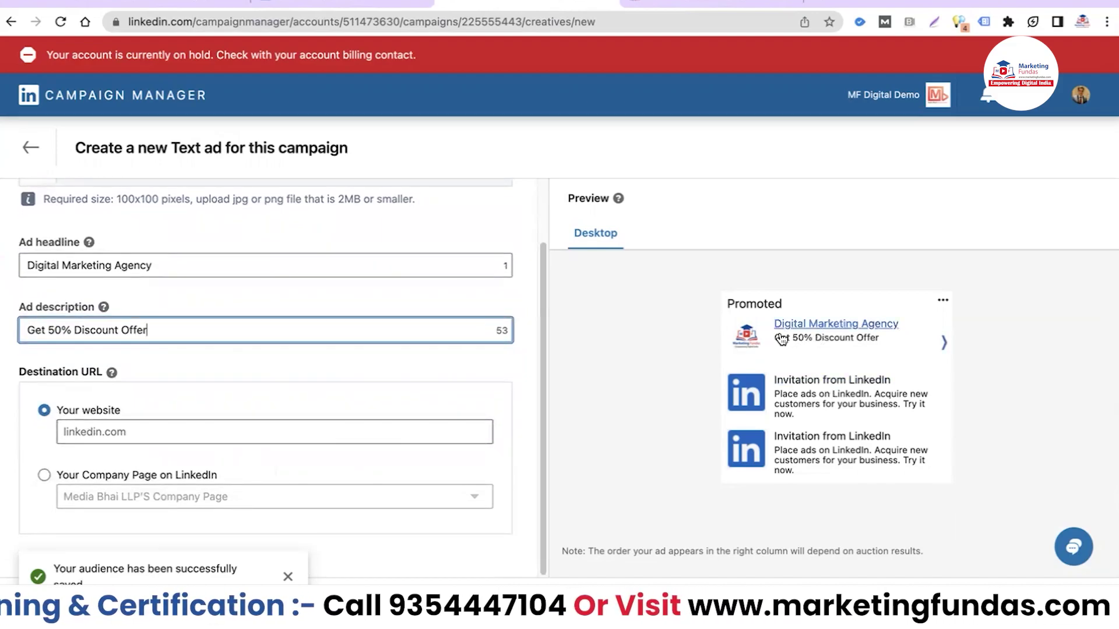
left_click(42, 474)
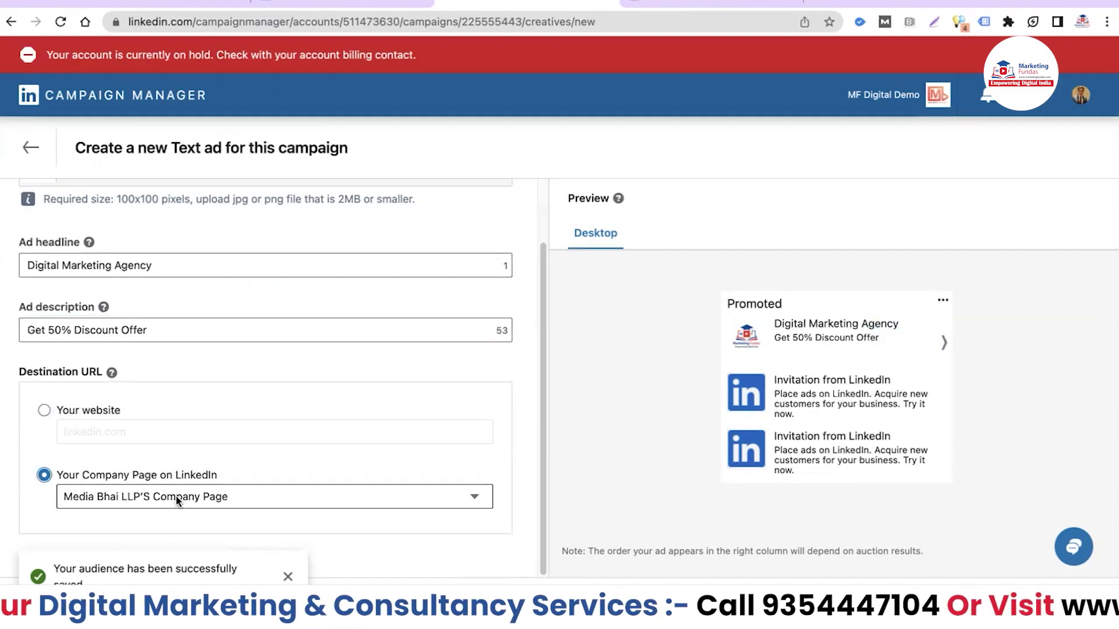
left_click(482, 500)
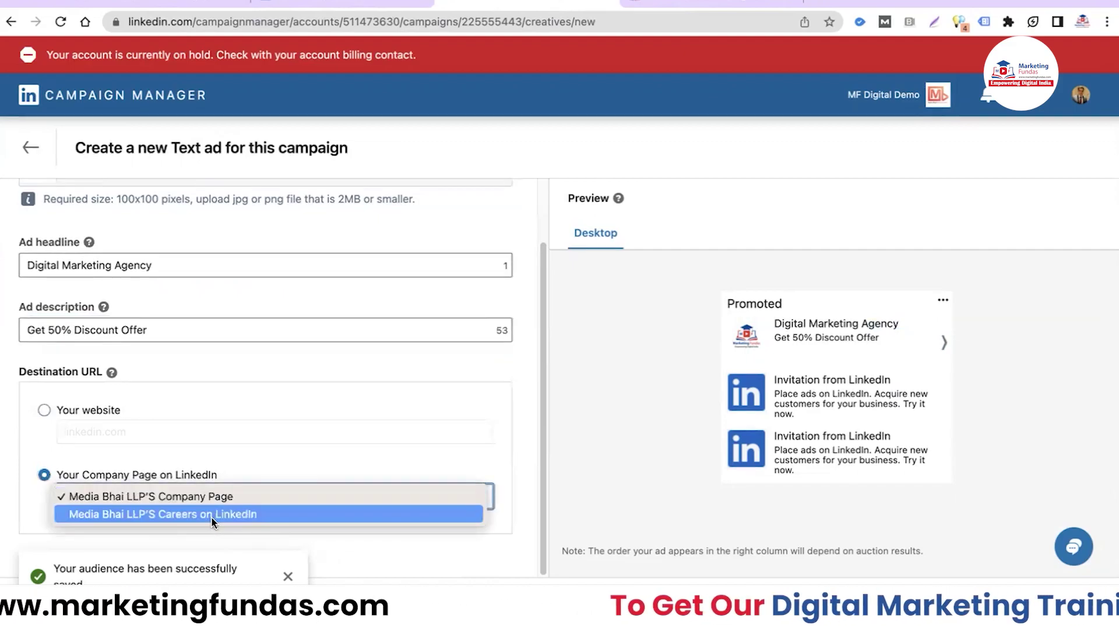
left_click(270, 457)
left_click(44, 411)
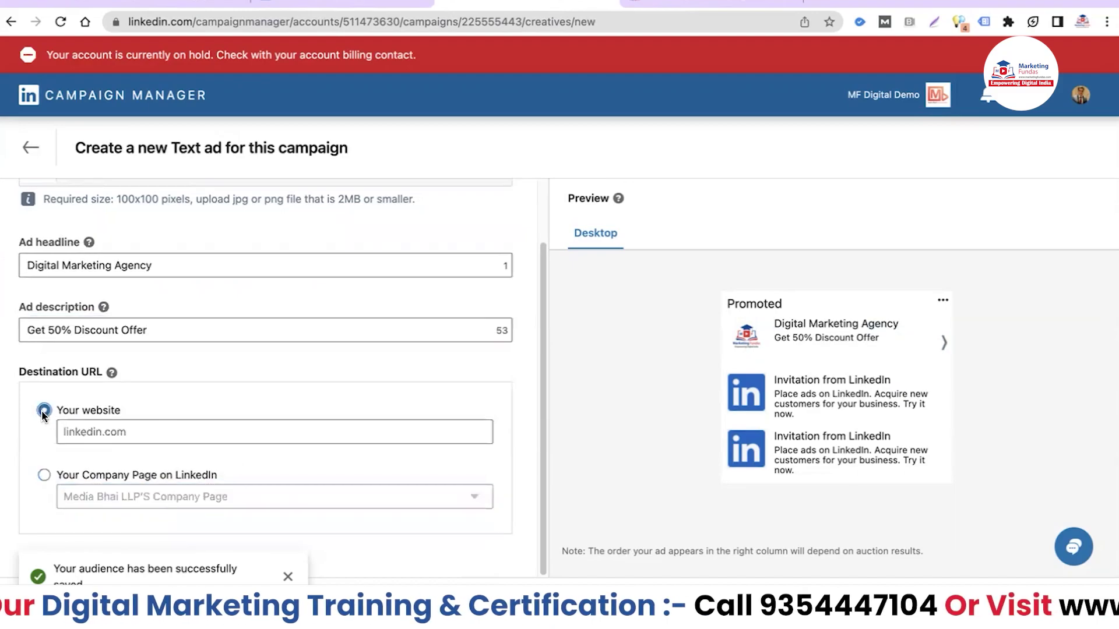
left_click(670, 3)
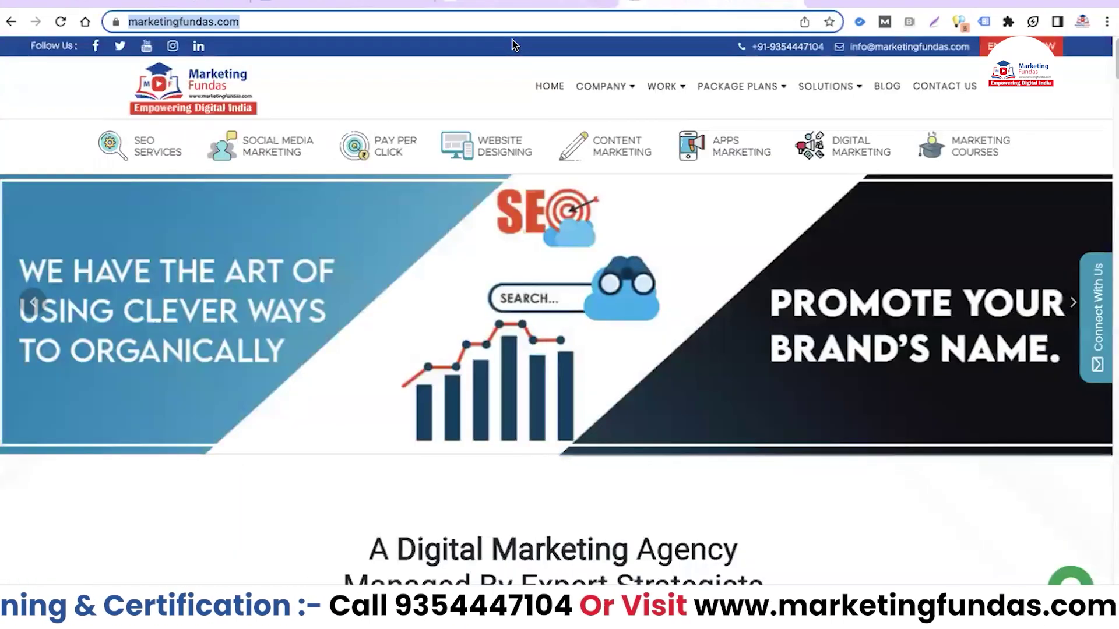
left_click(495, 5)
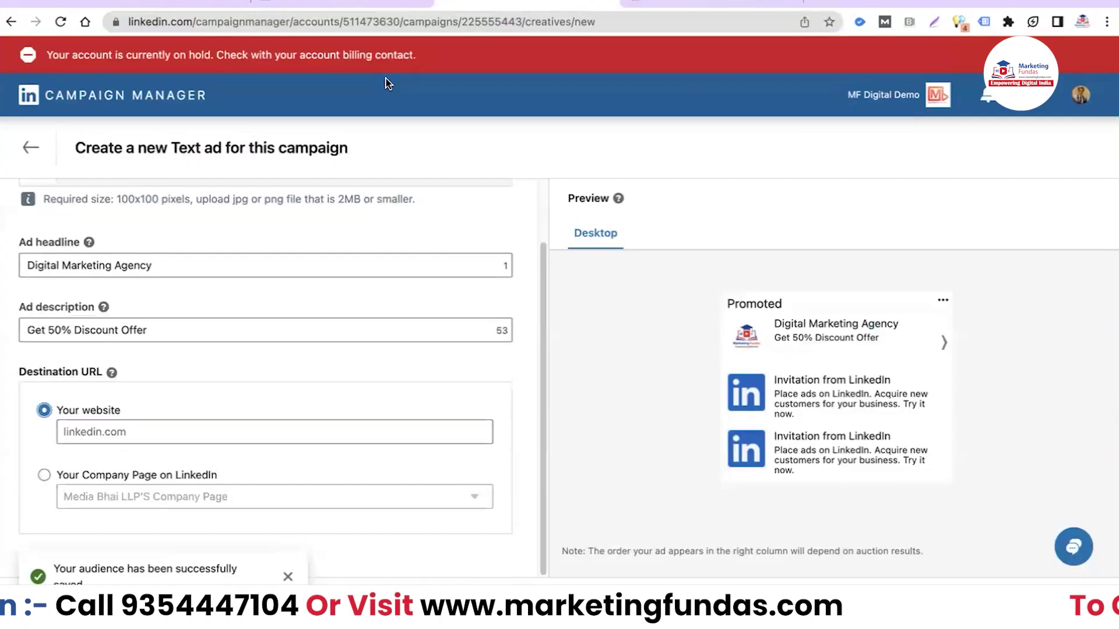
left_click(210, 429)
type("https://www.marketingfundas.com/")
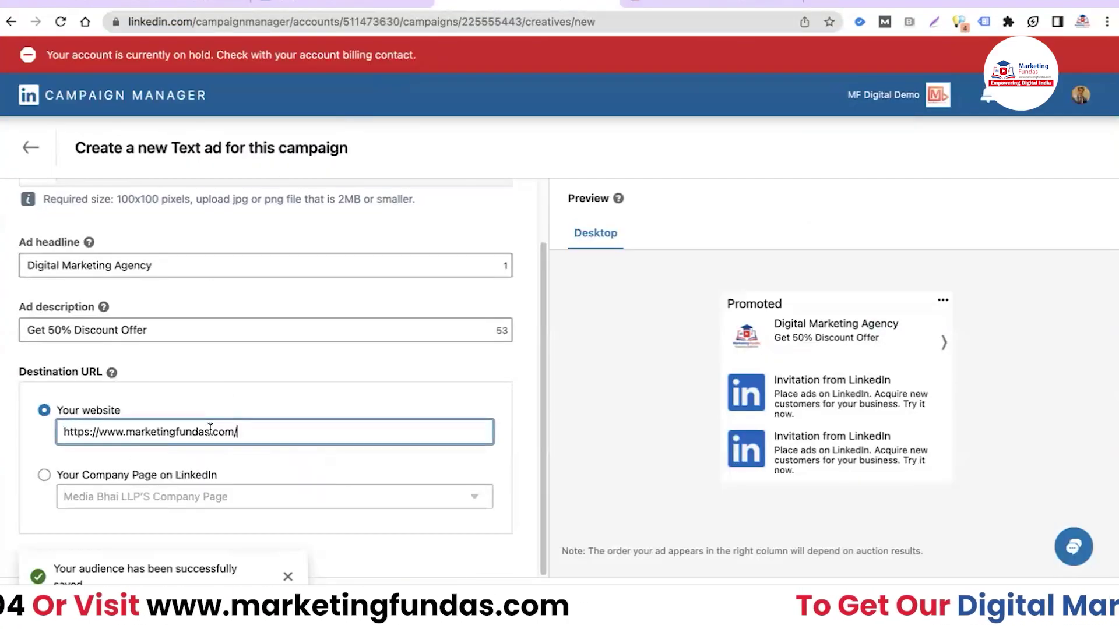
Create the Text ad with the entered details and continue to the campaign's review stage.
left_click(361, 460)
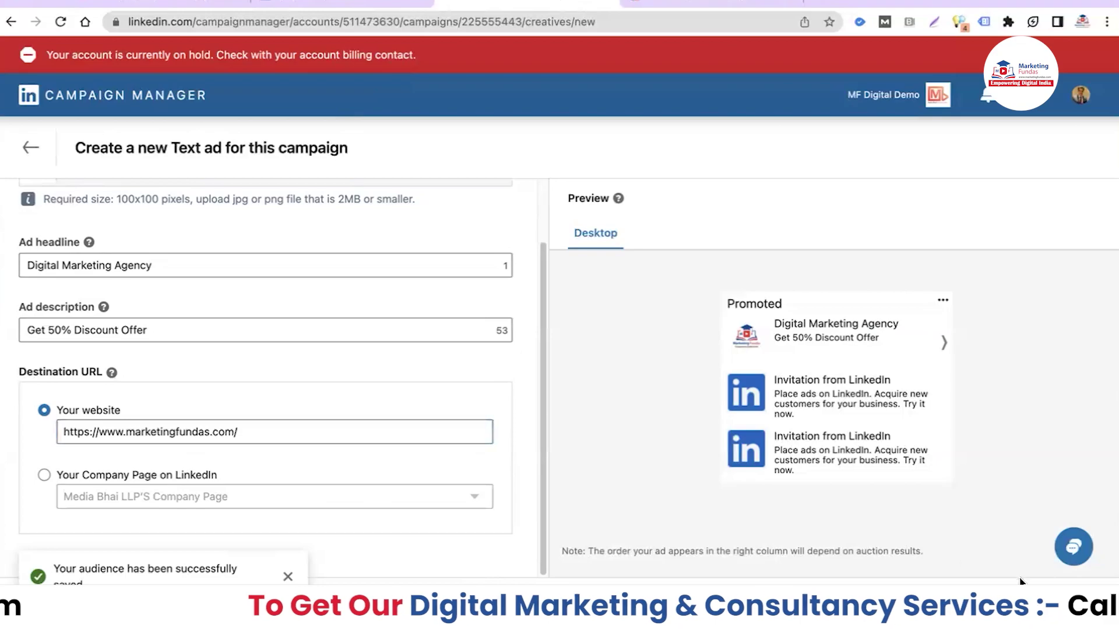
left_click(1034, 597)
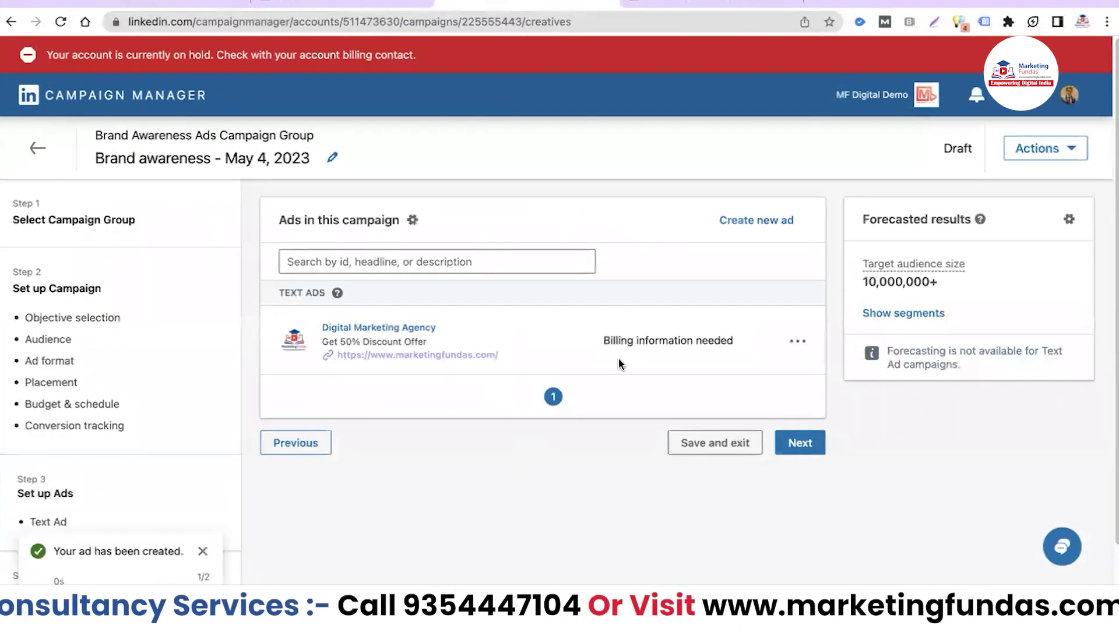
left_click(819, 446)
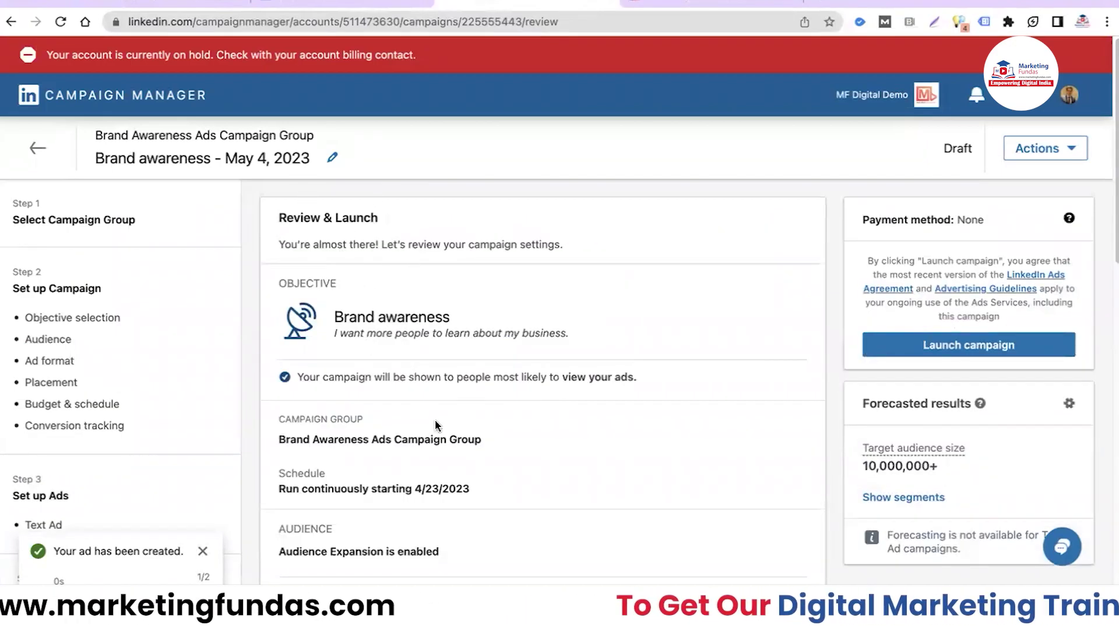
Review the campaign's audience, placement, budget, conversion and ad settings, and launch the campaign.
scroll(446, 393, "down", 10)
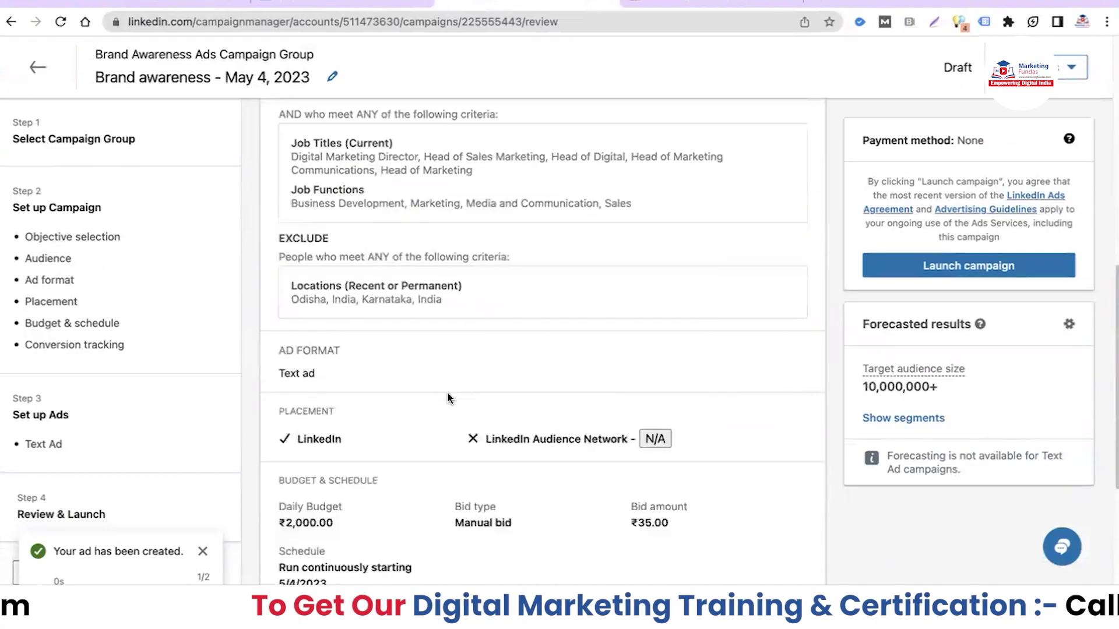
scroll(448, 398, "down", 3)
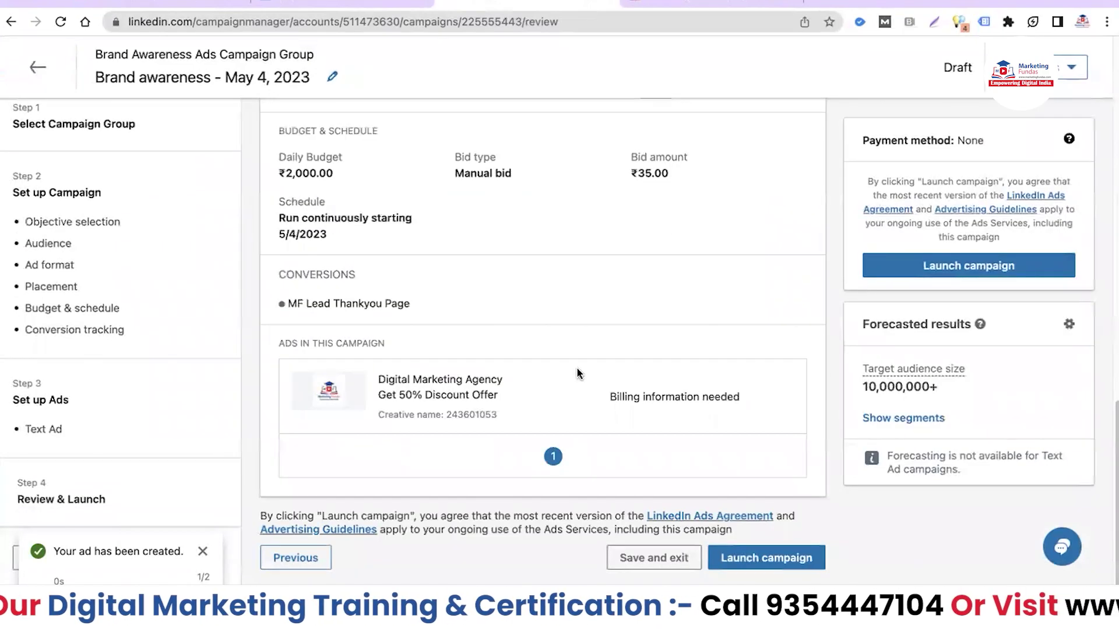
left_click(751, 558)
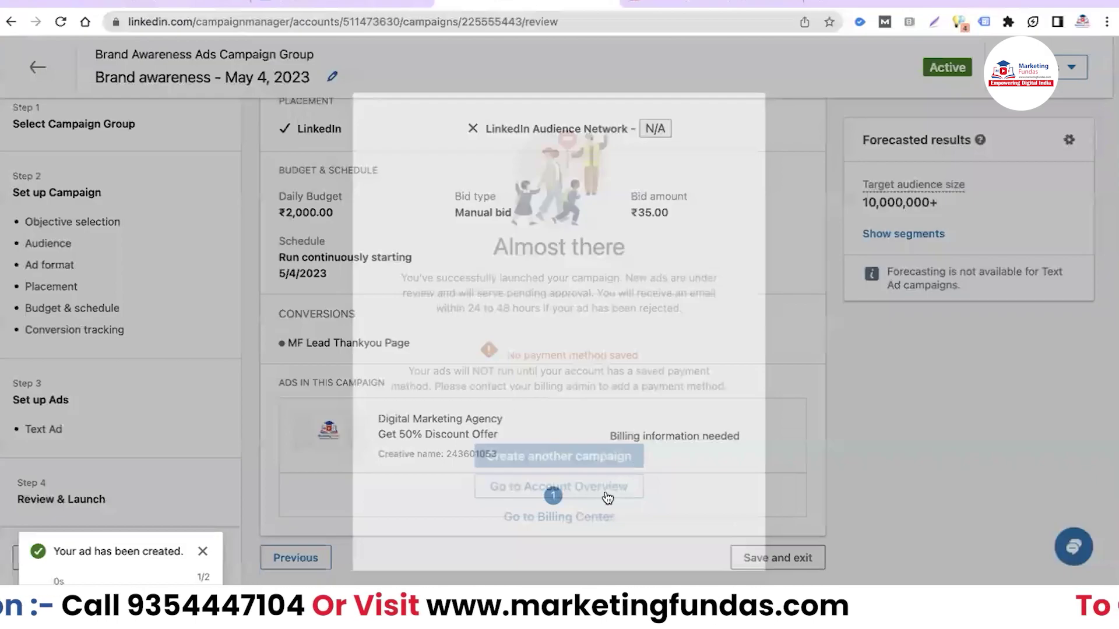
Go to the account overview and open Brand Awareness Ads Campaign Group, then its Brand awareness - May 4, 2023 campaign to view the ad.
left_click(554, 486)
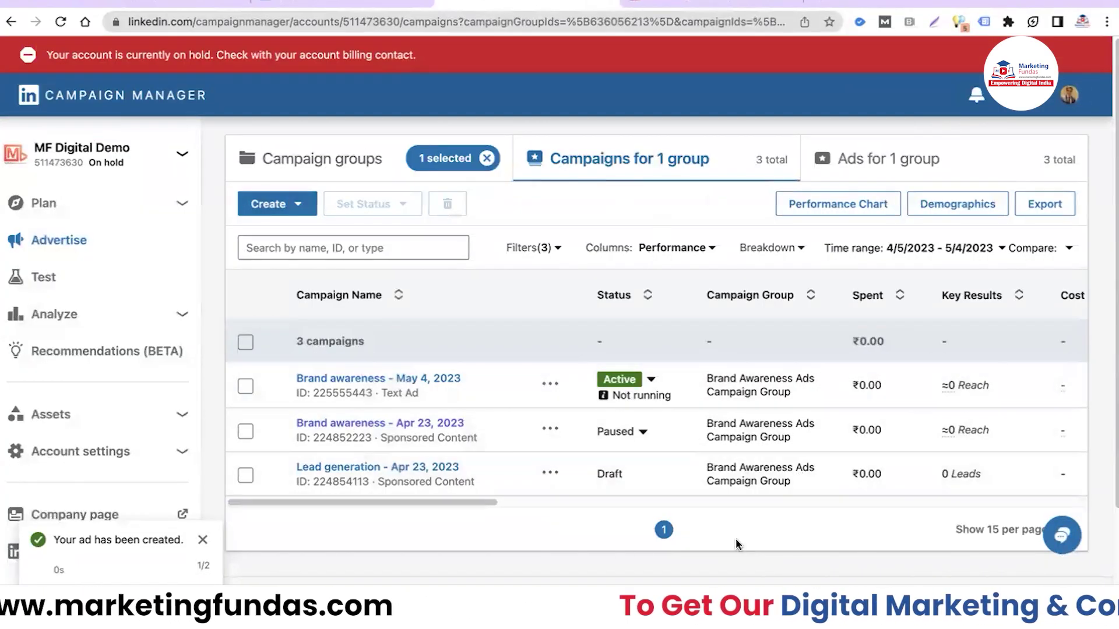
left_click(345, 163)
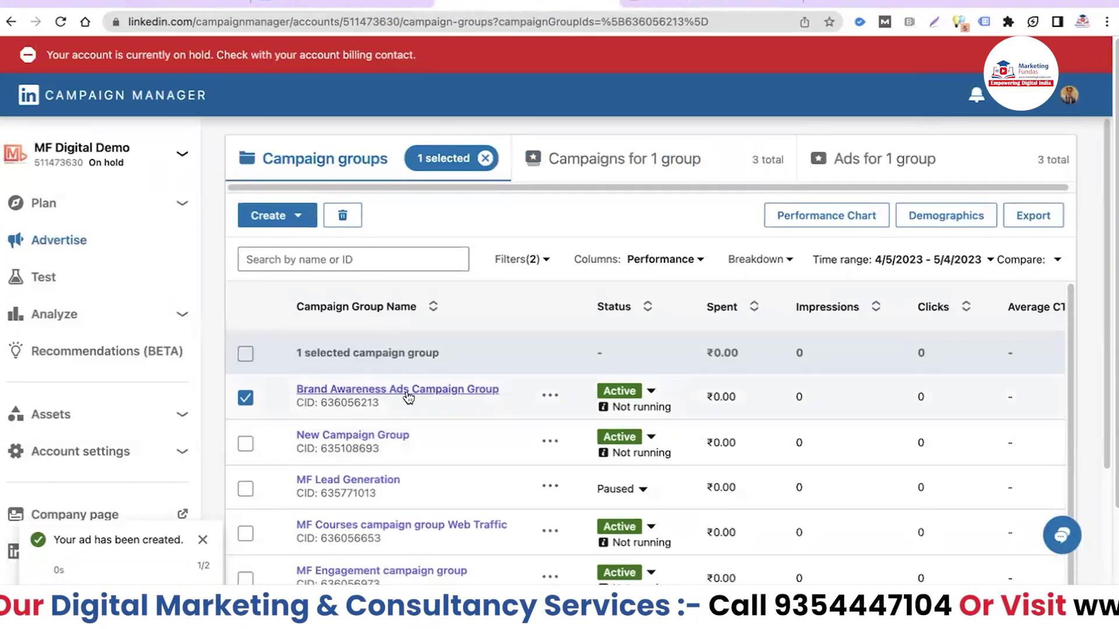
left_click(410, 390)
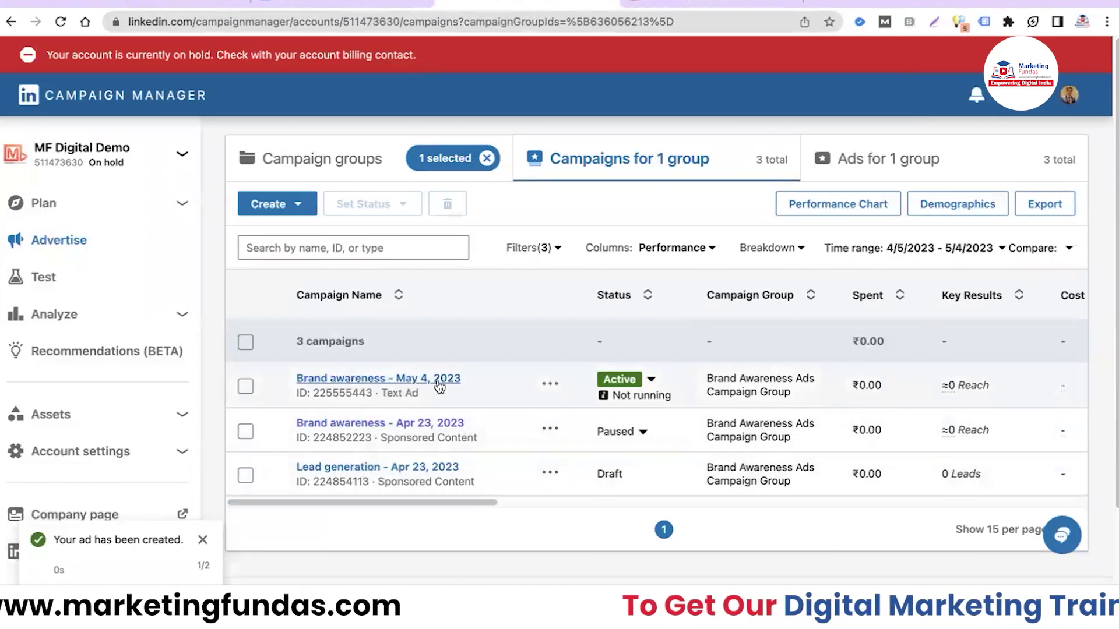
left_click(355, 380)
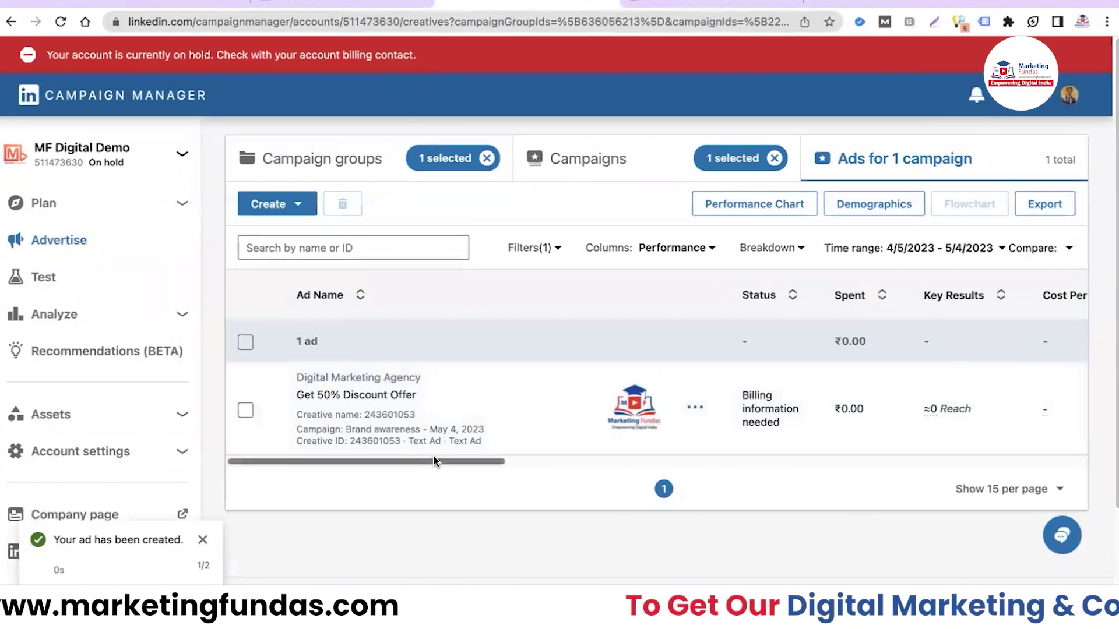
left_click_drag(434, 461, 394, 475)
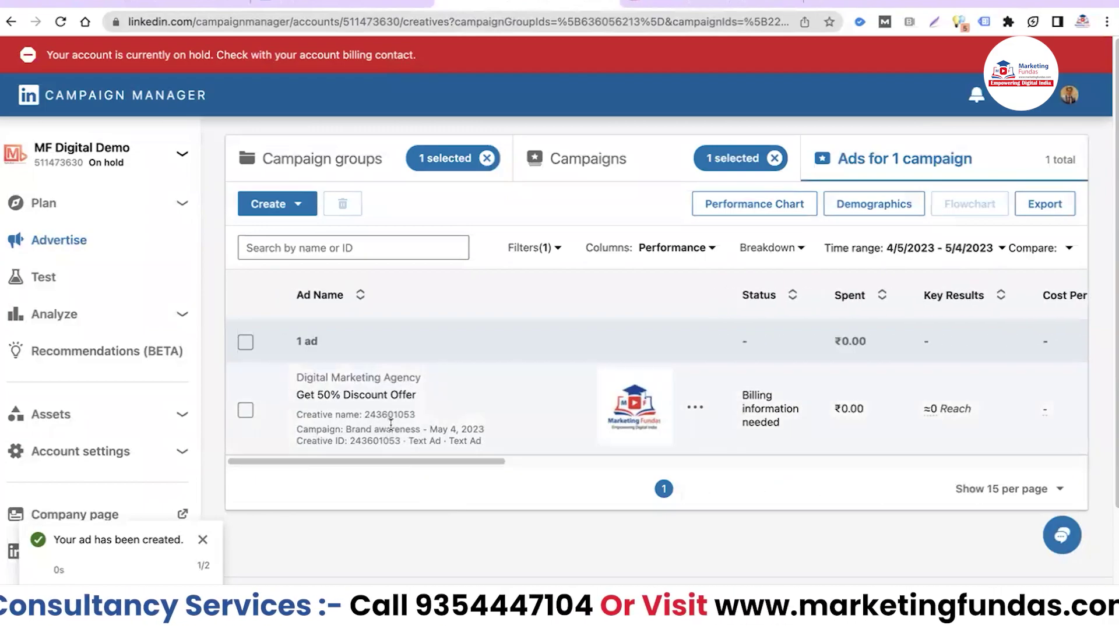